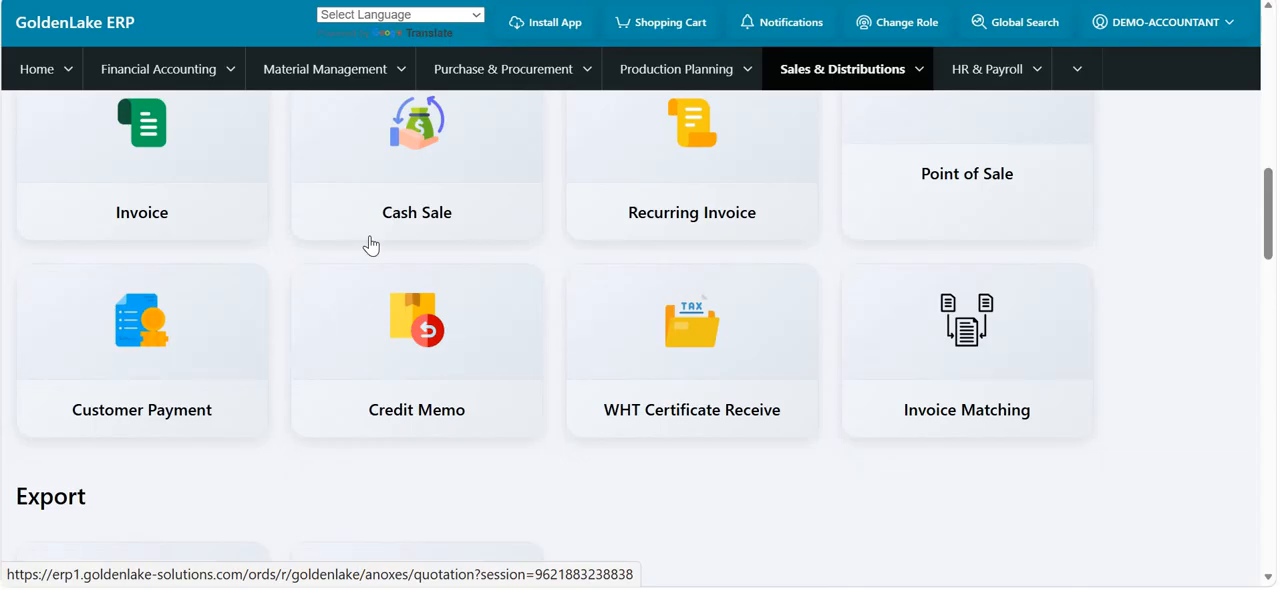
# - Open the Customers section from the Sales & Distributions page
pyautogui.scroll(10, 370, 245)
pyautogui.scroll(-1, 200, 320)
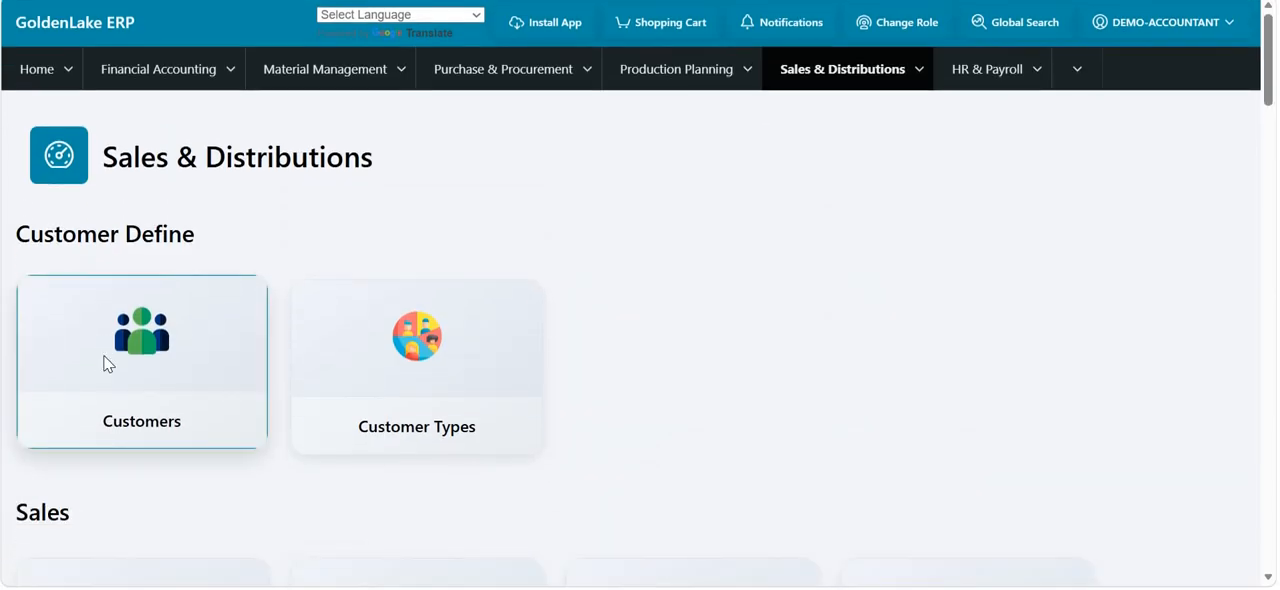
pyautogui.click(108, 364)
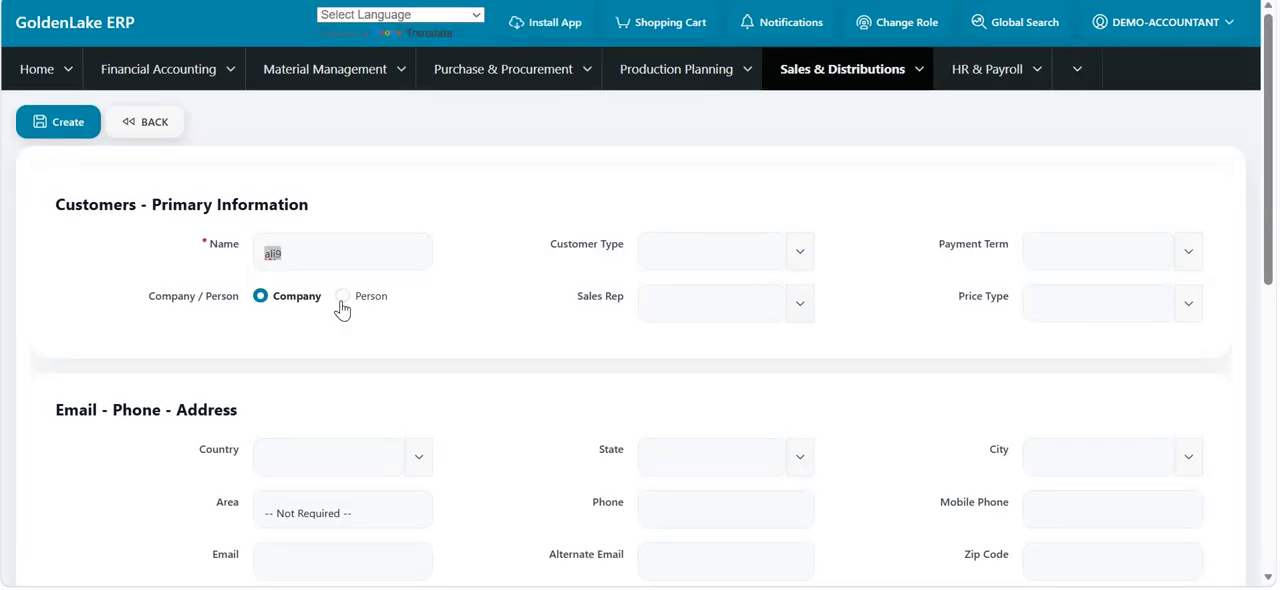
# - Classify the new customer as a Person and set the payment term to 60 DAYS
pyautogui.click(342, 298)
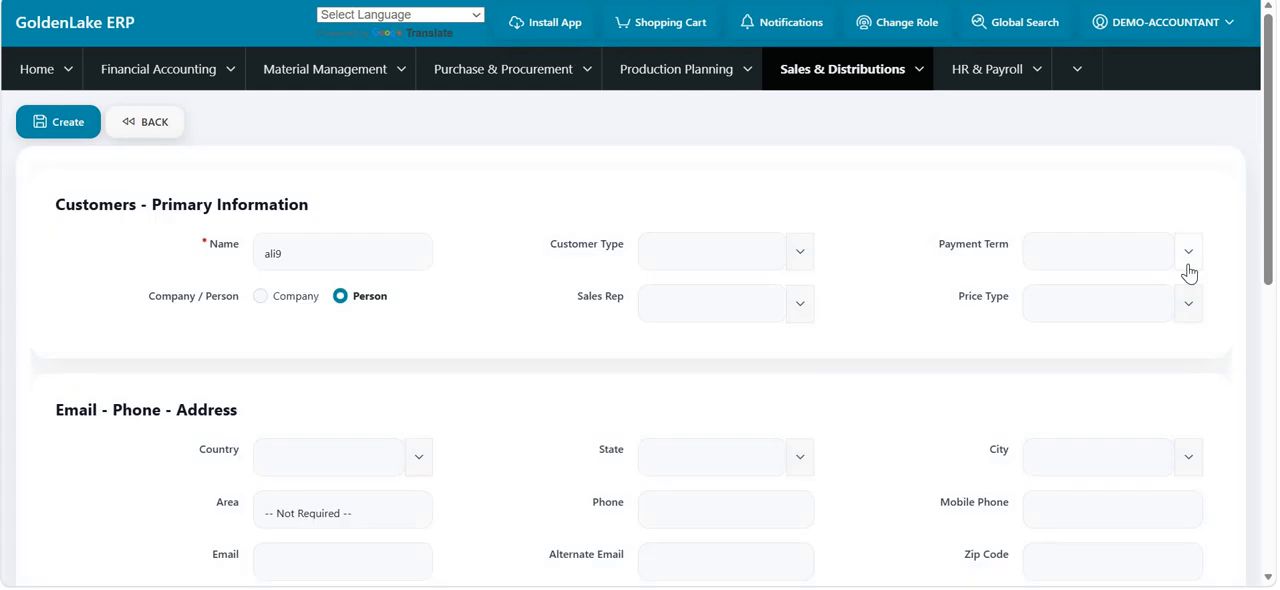
pyautogui.click(1189, 272)
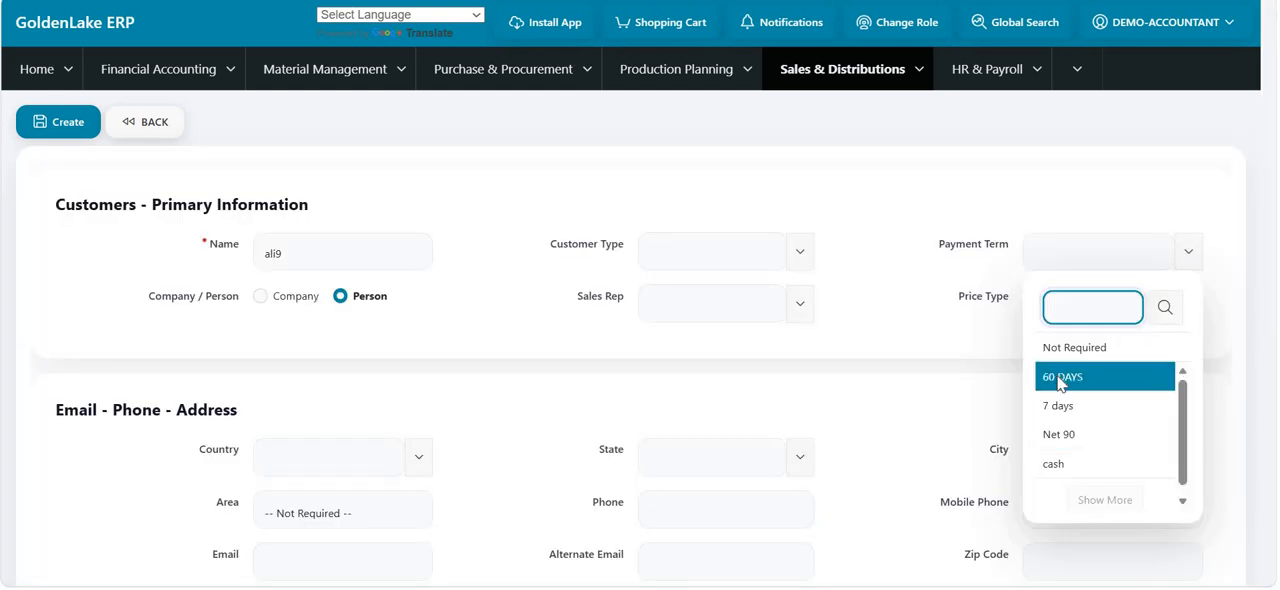
pyautogui.click(1060, 378)
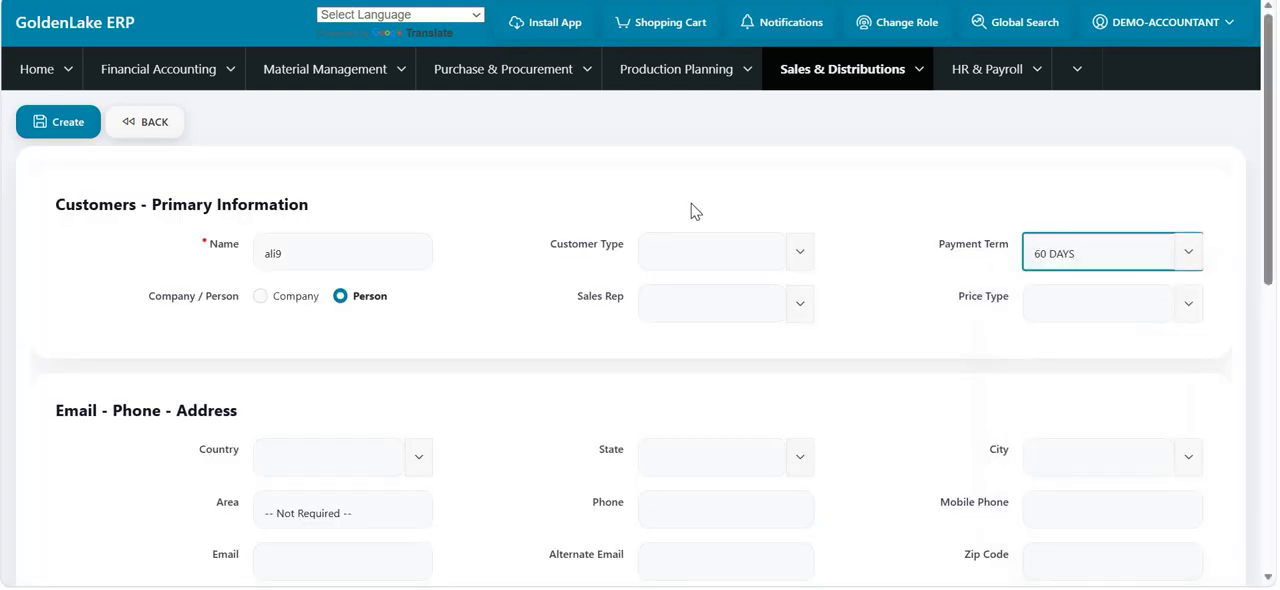
pyautogui.click(795, 256)
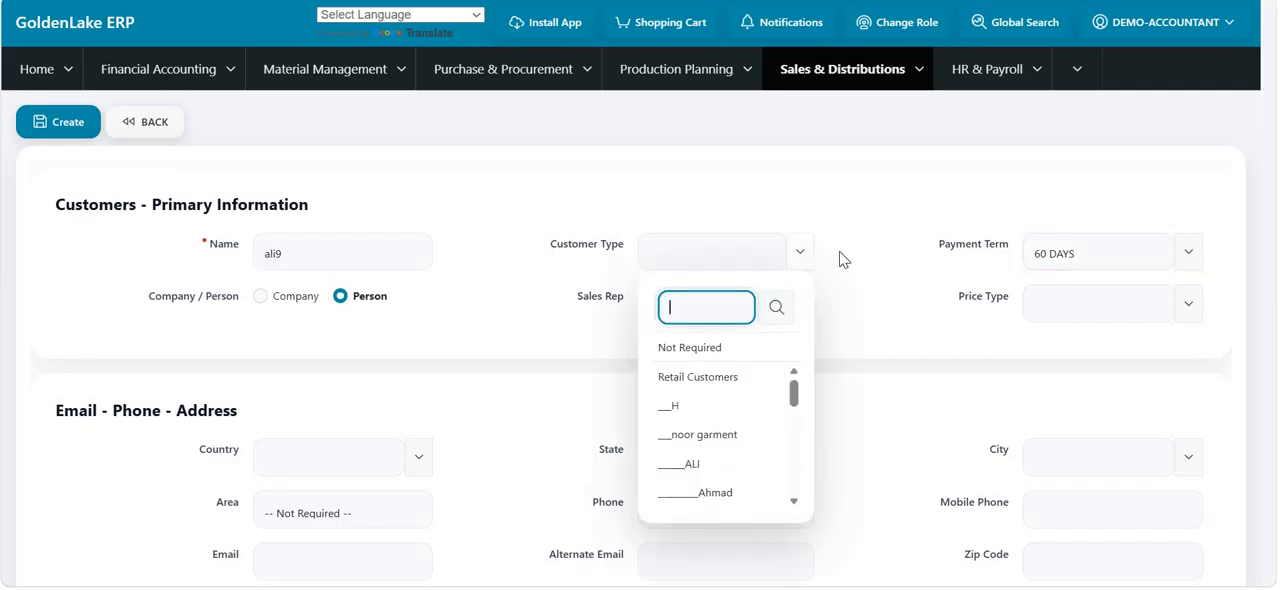
pyautogui.click(844, 260)
# - Check the Financial Information, Contacts Person and Attachment sections of the customer form and create the customer record
pyautogui.scroll(-2, 788, 338)
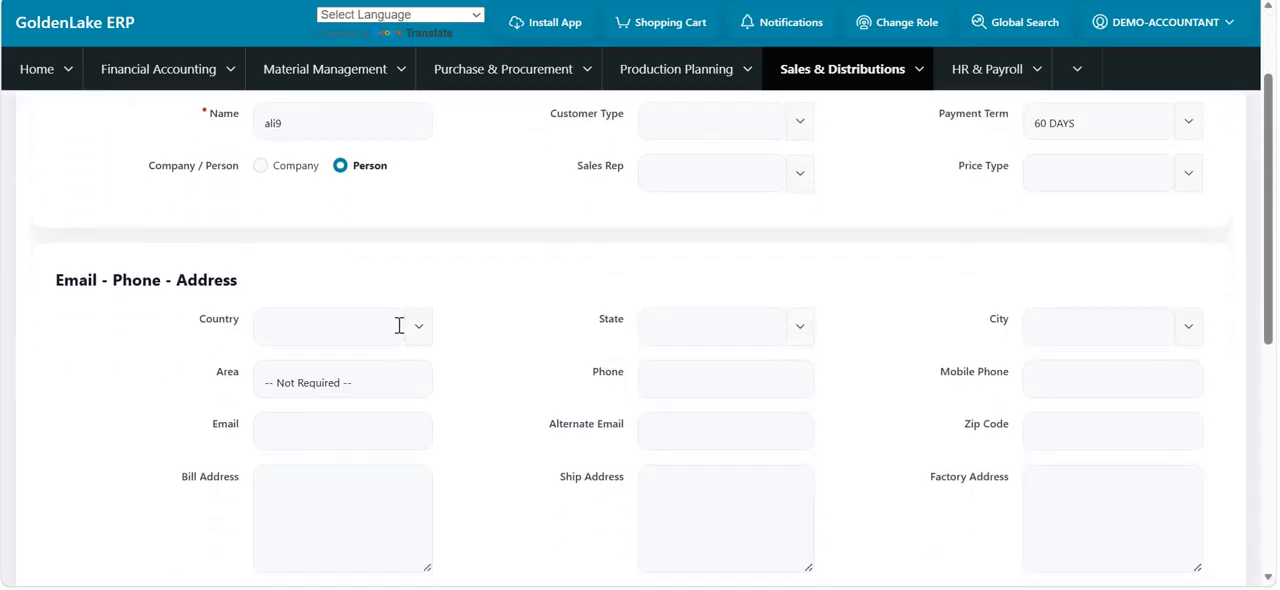
pyautogui.scroll(-5, 763, 354)
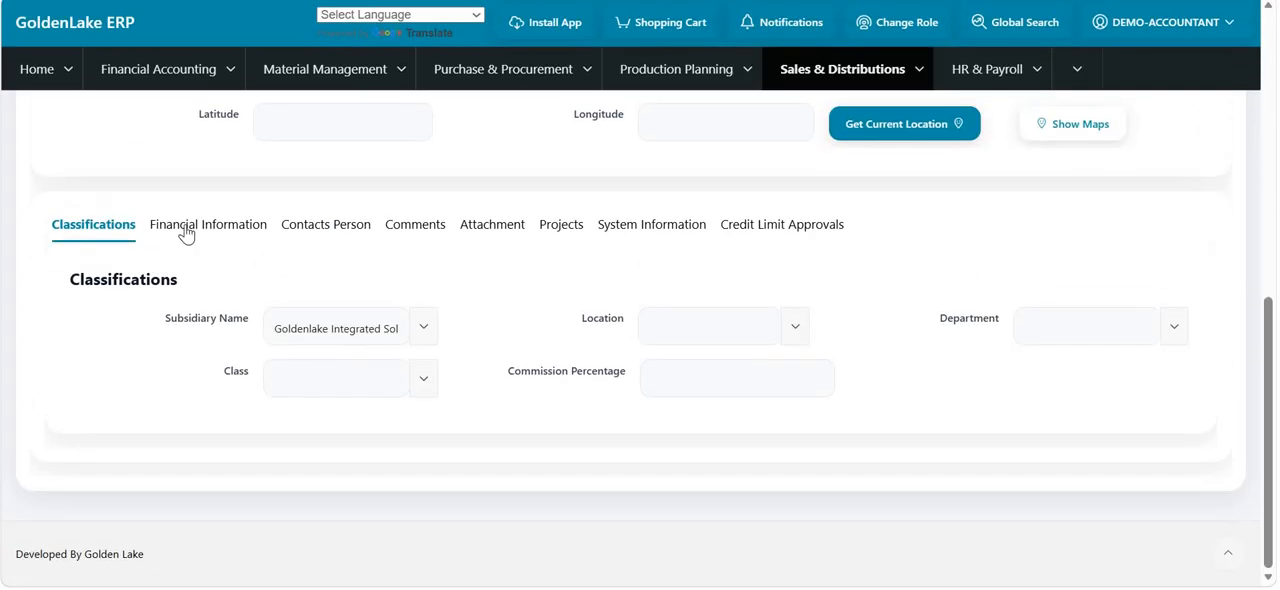
pyautogui.click(184, 233)
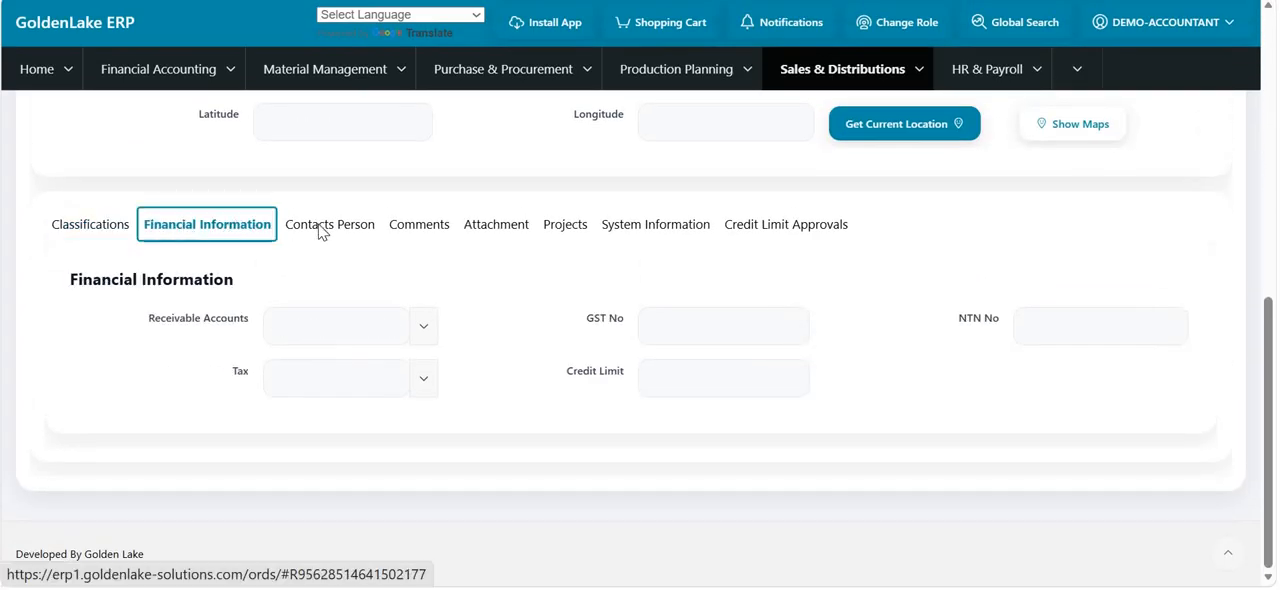
pyautogui.click(321, 232)
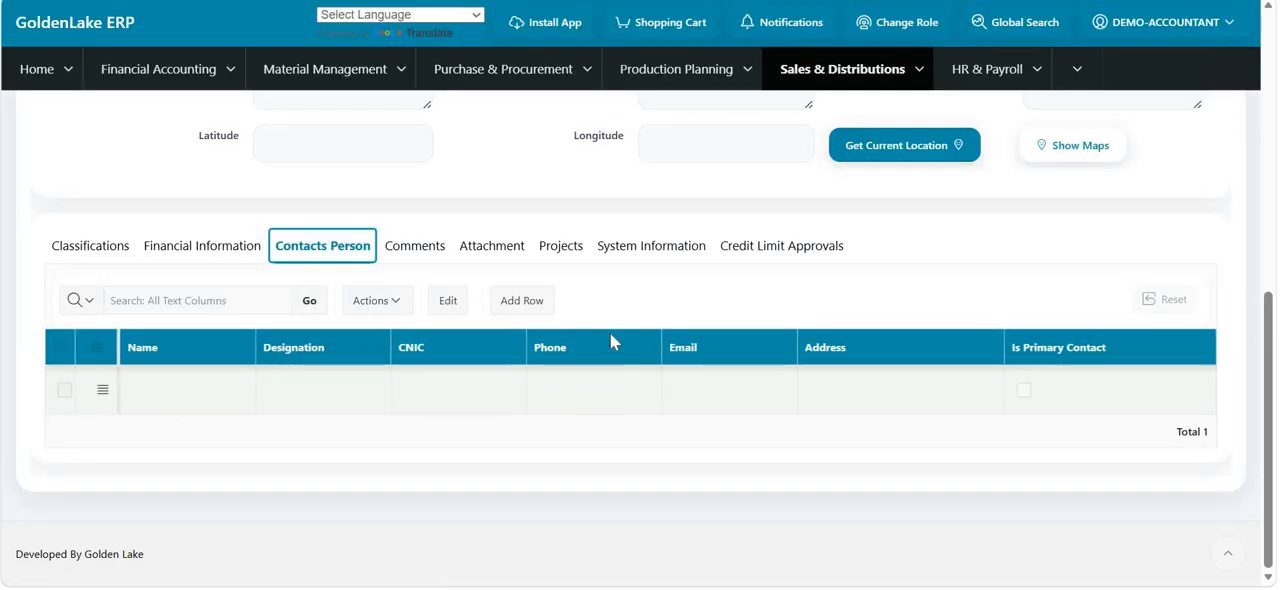
pyautogui.scroll(1, 611, 336)
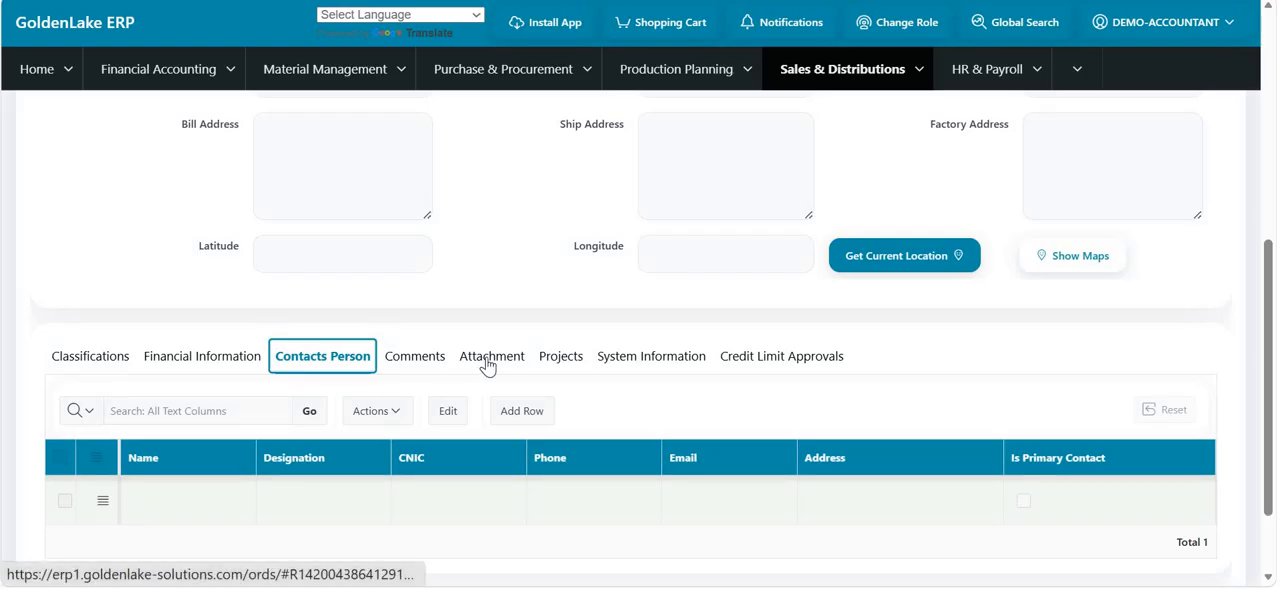
pyautogui.click(487, 357)
pyautogui.scroll(-2, 487, 366)
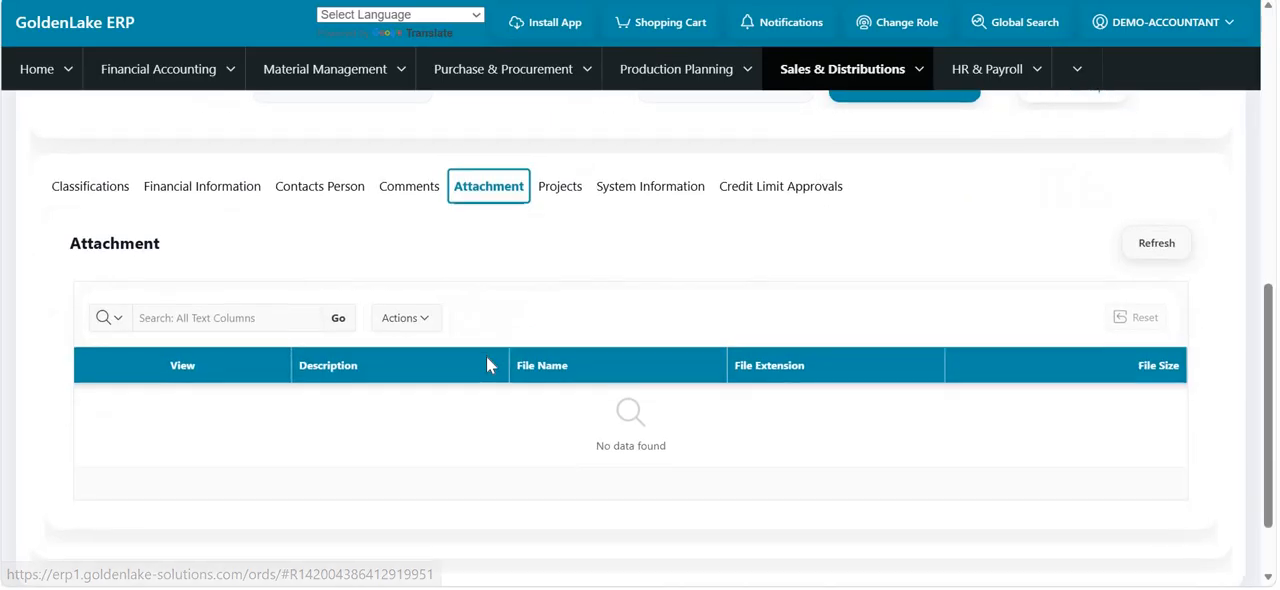
pyautogui.scroll(7, 486, 365)
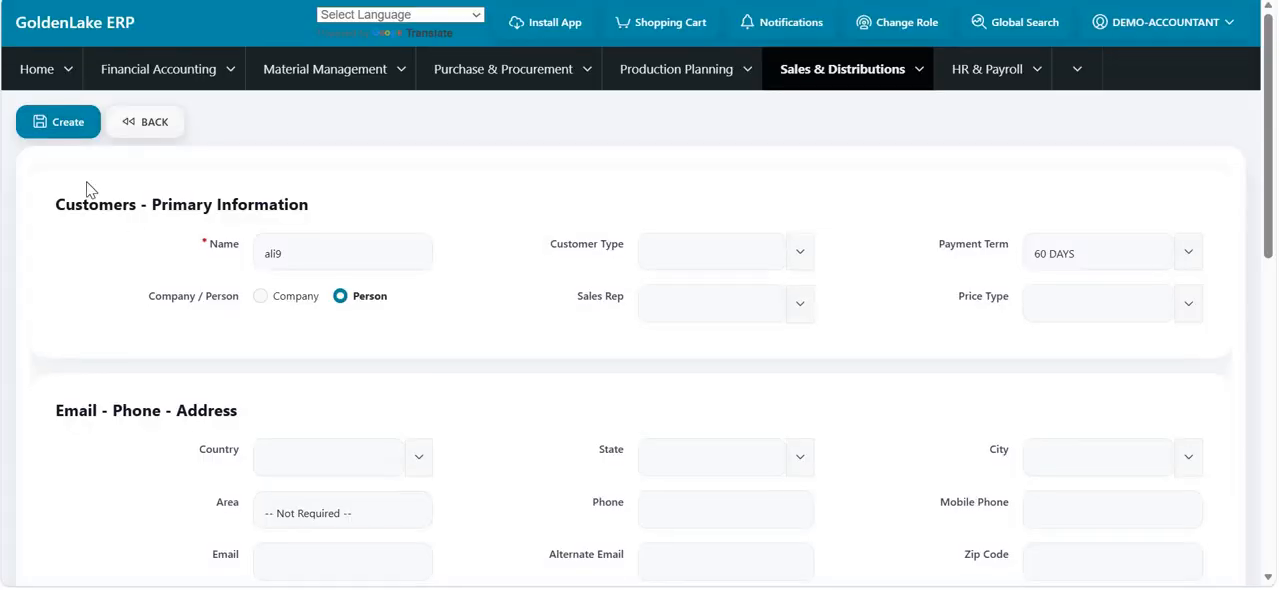
pyautogui.click(44, 124)
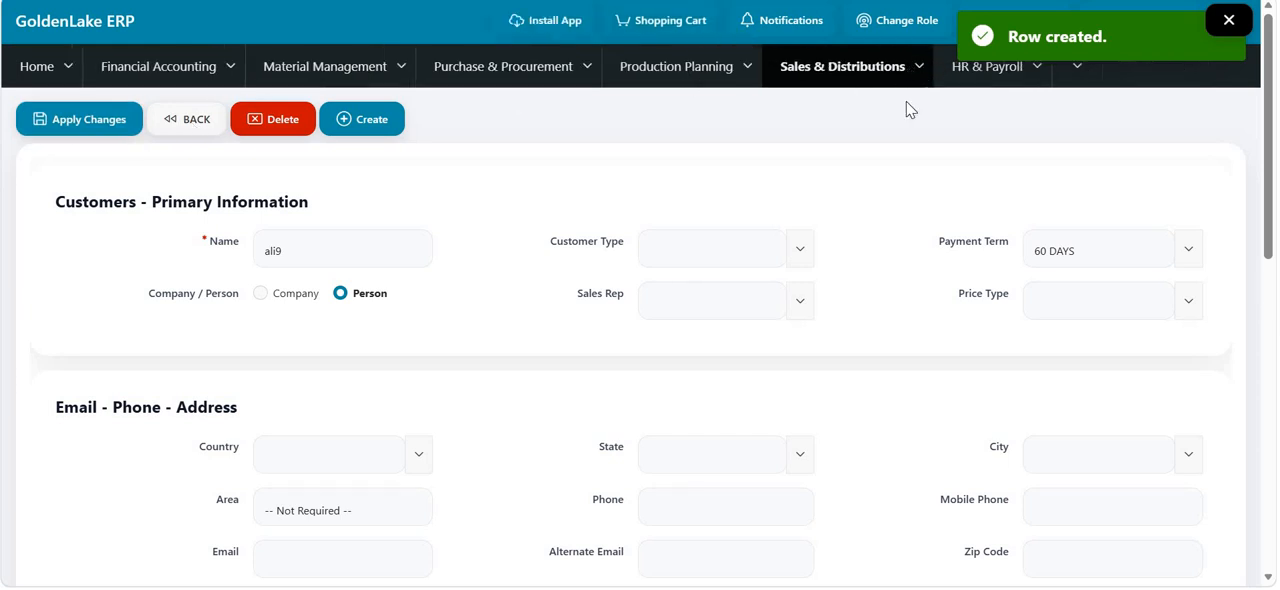
# - Go to the sales quotations and start a new quotation
pyautogui.click(900, 68)
pyautogui.moveTo(897, 154)
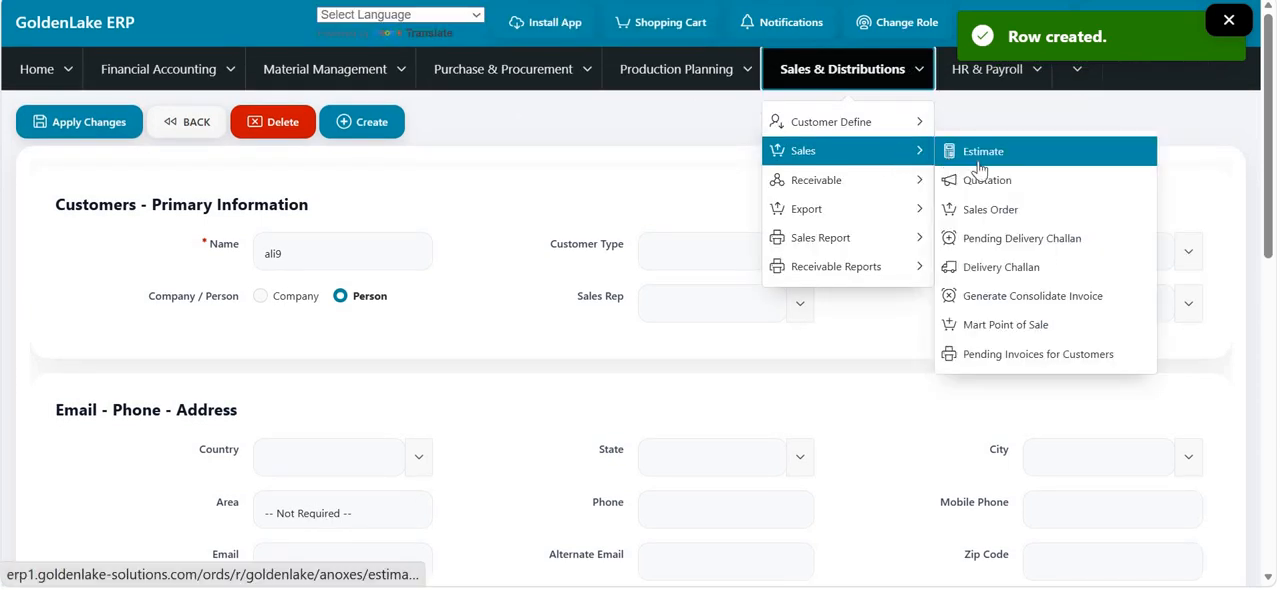
pyautogui.click(988, 183)
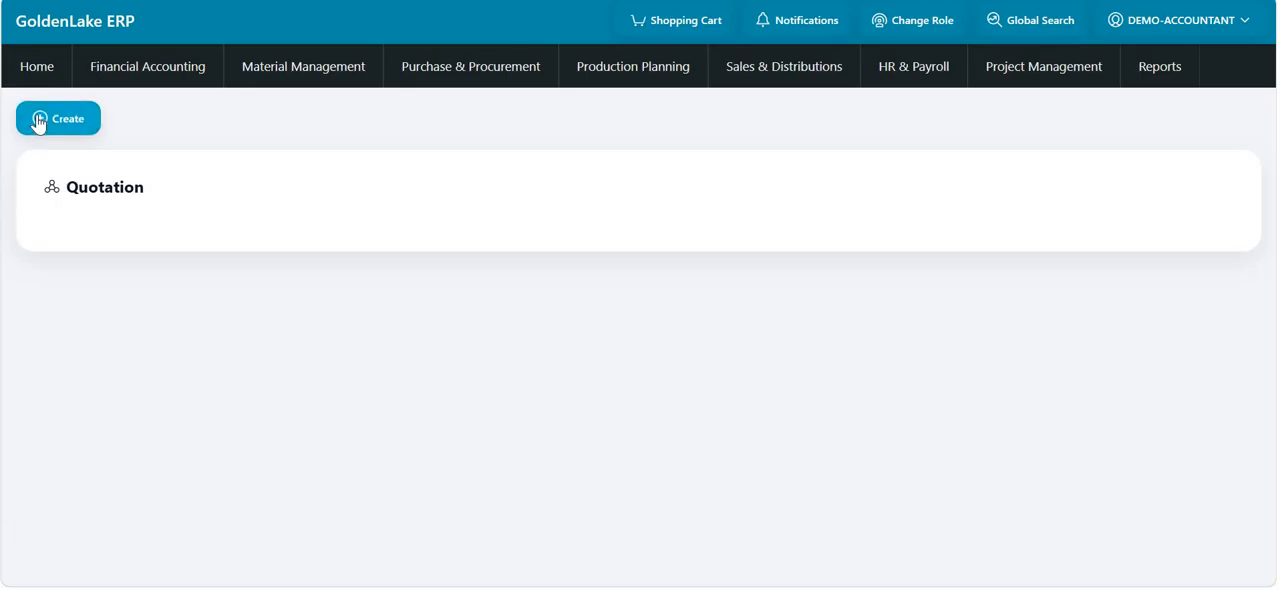
pyautogui.click(38, 122)
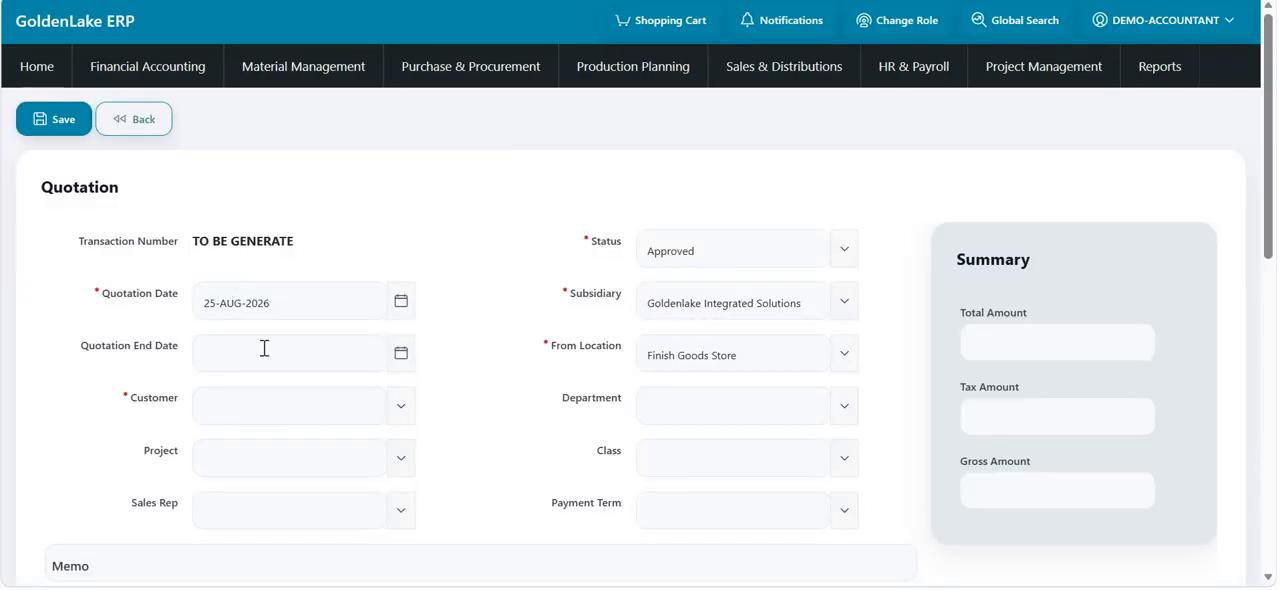
# - Set the quotation end date to 31-AUG-2026 and assign the newly created customer
pyautogui.click(372, 362)
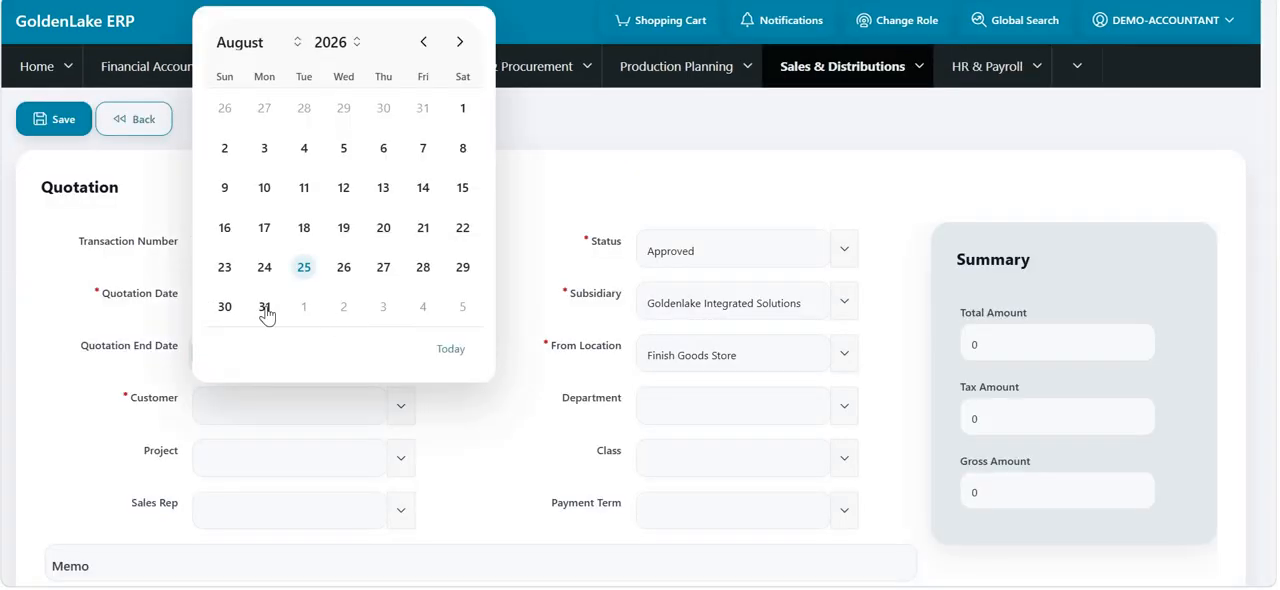
pyautogui.click(265, 306)
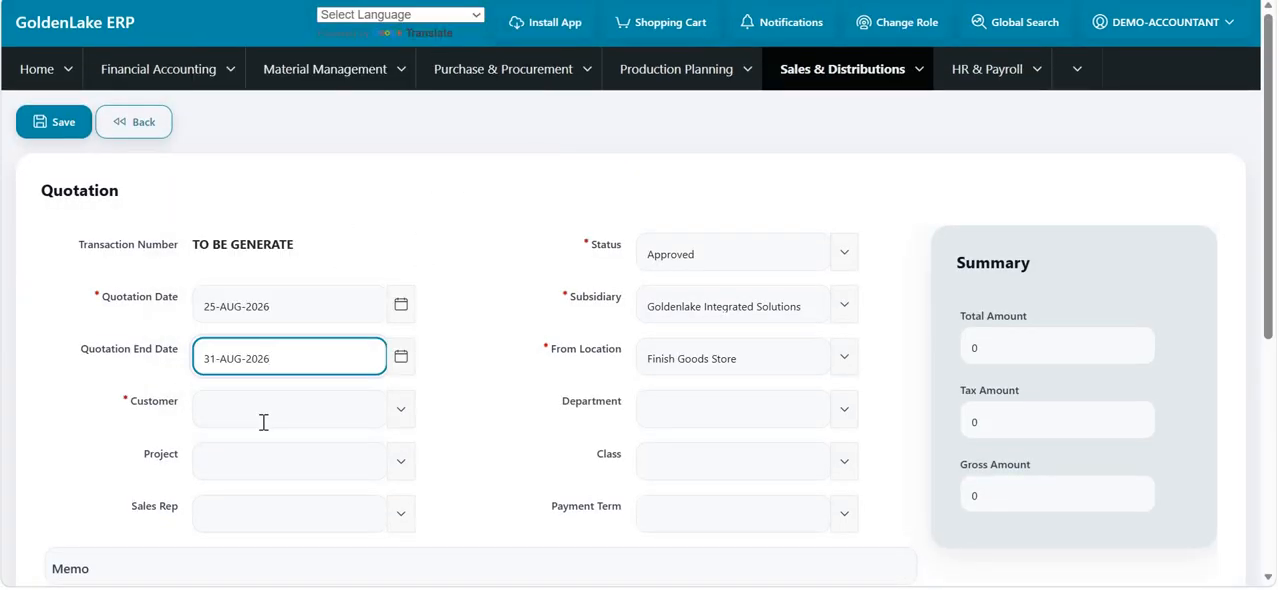
pyautogui.click(293, 408)
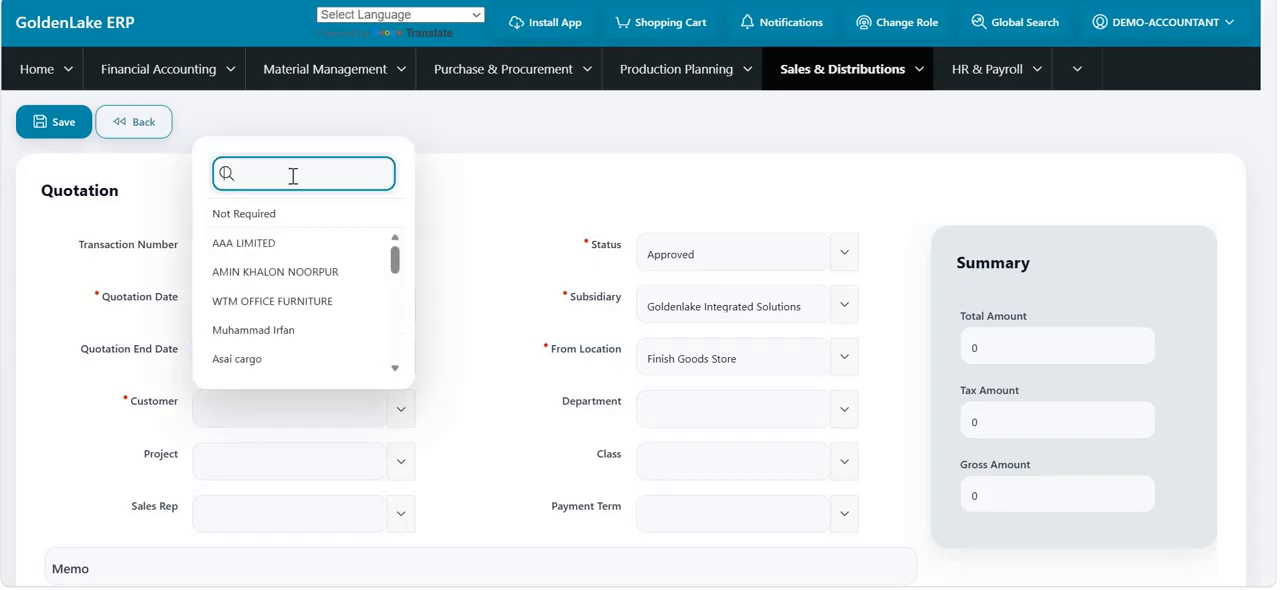
pyautogui.write('ali9')
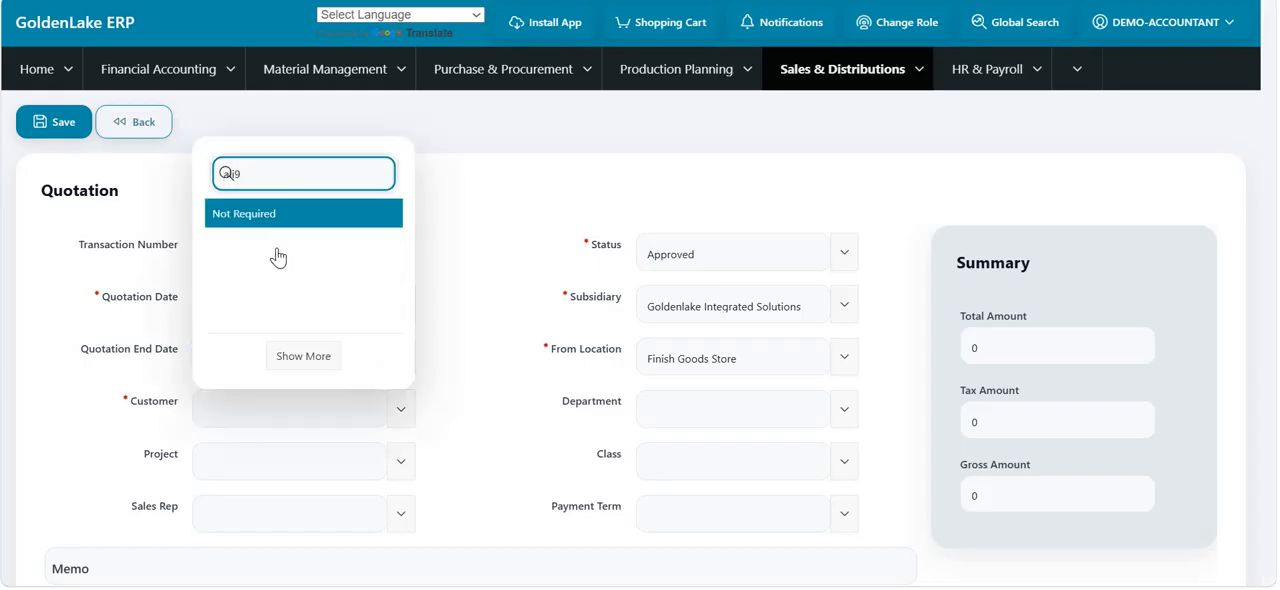
pyautogui.press('Return')
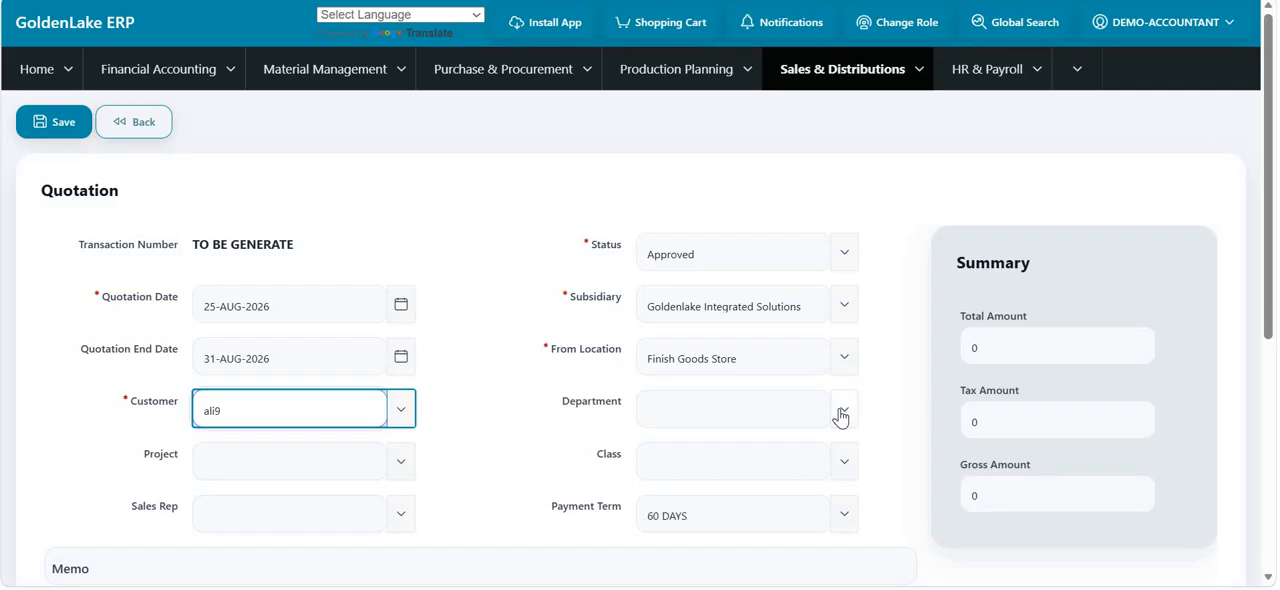
# - Set the quotation's department to Sales and its class to Group 1
pyautogui.click(840, 418)
pyautogui.click(686, 330)
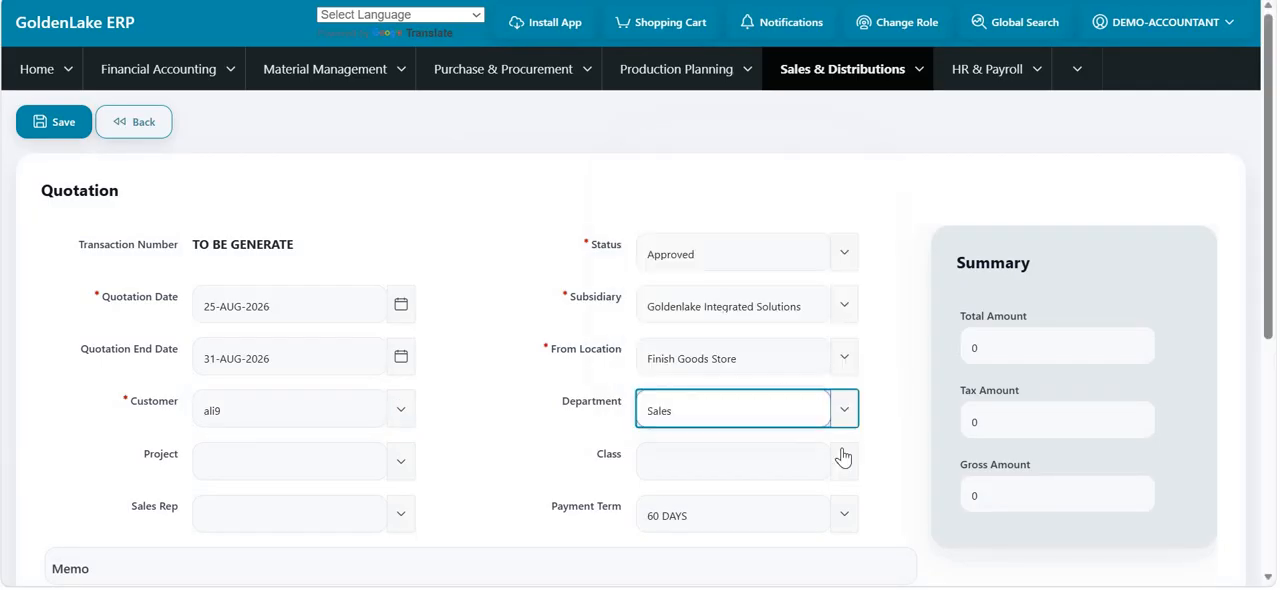
pyautogui.click(800, 460)
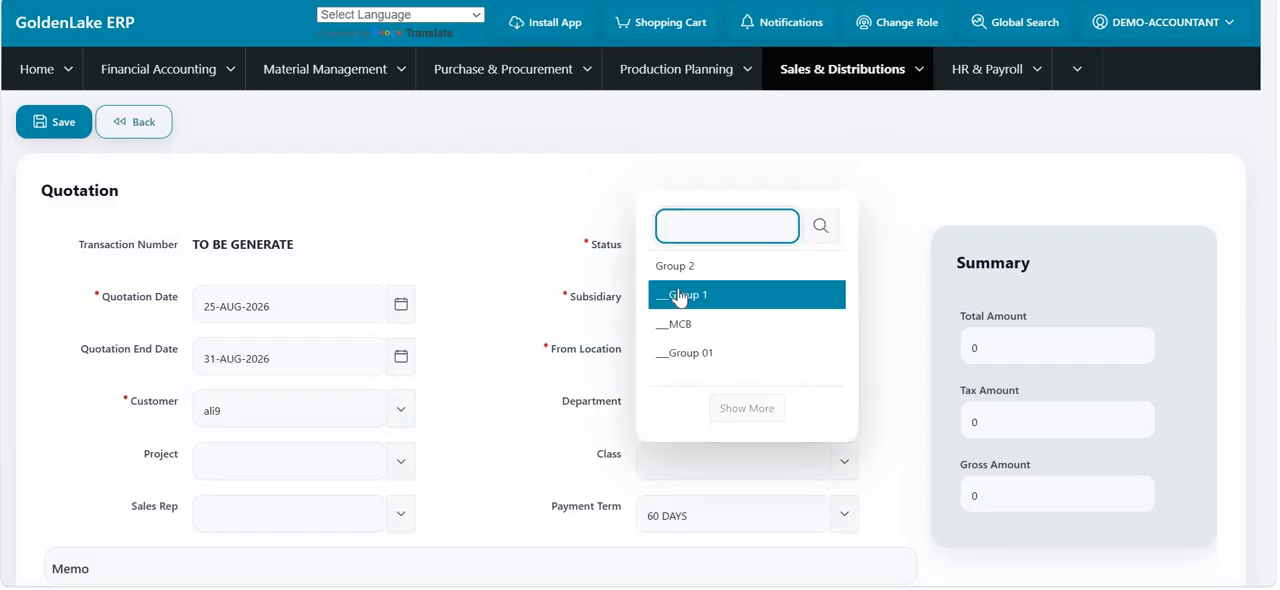
pyautogui.click(679, 291)
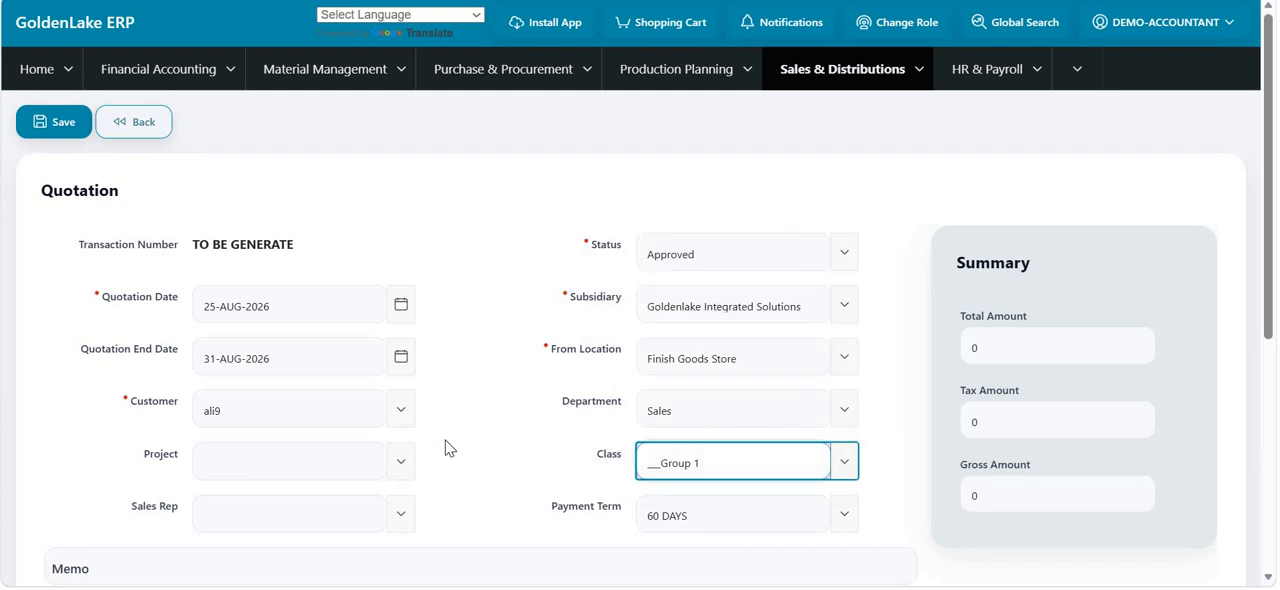
# - Start editing the item name in the first row of the quotation's transaction lines
pyautogui.scroll(-2, 448, 448)
pyautogui.scroll(-1, 458, 210)
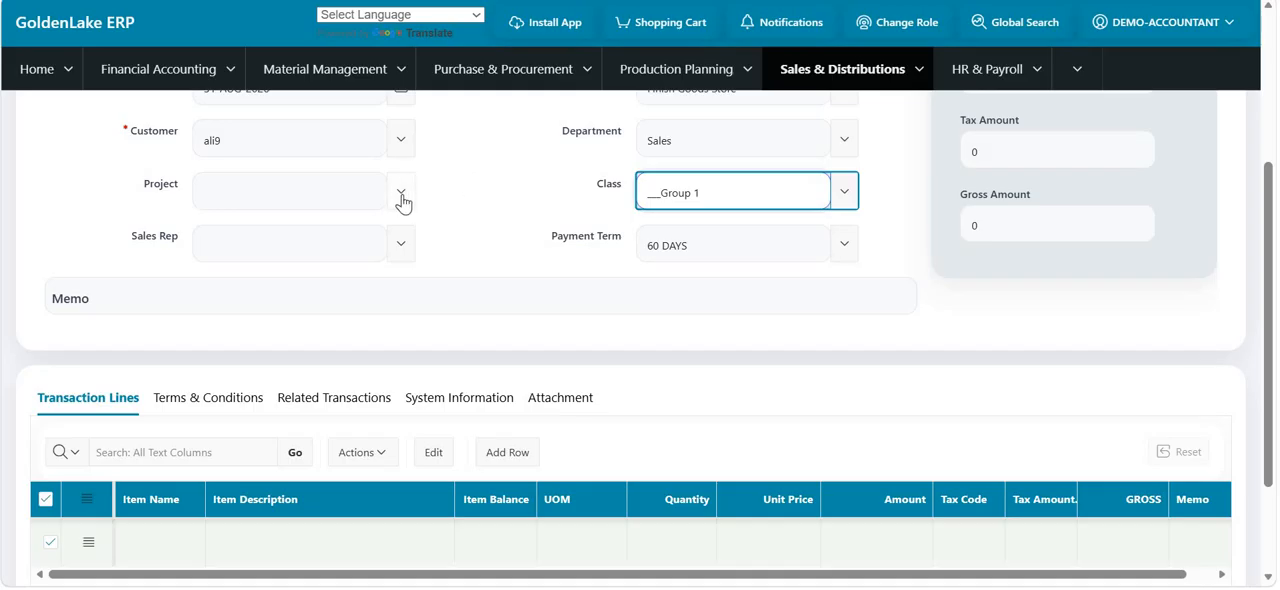
pyautogui.scroll(-2, 157, 380)
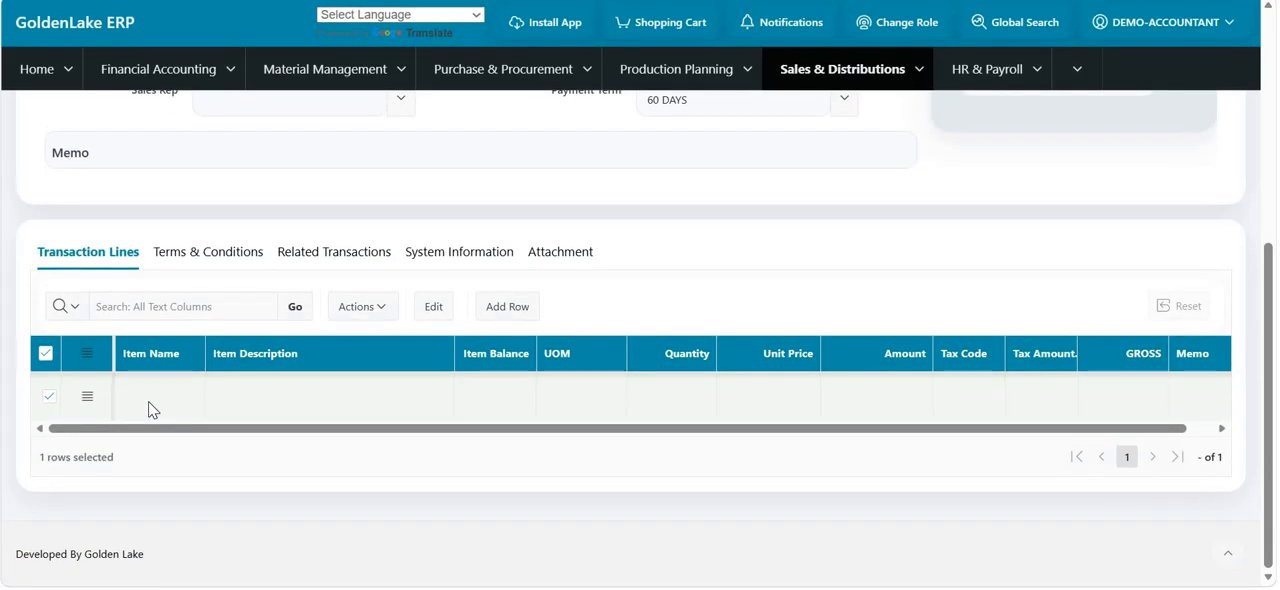
pyautogui.doubleClick(148, 401)
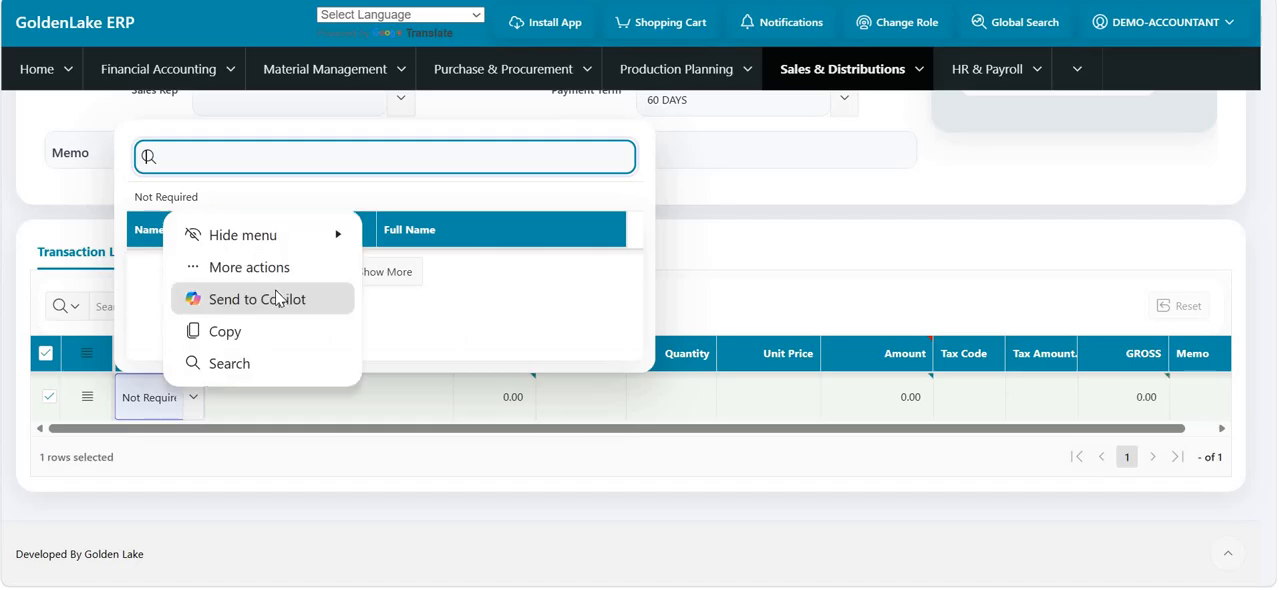
pyautogui.click(450, 300)
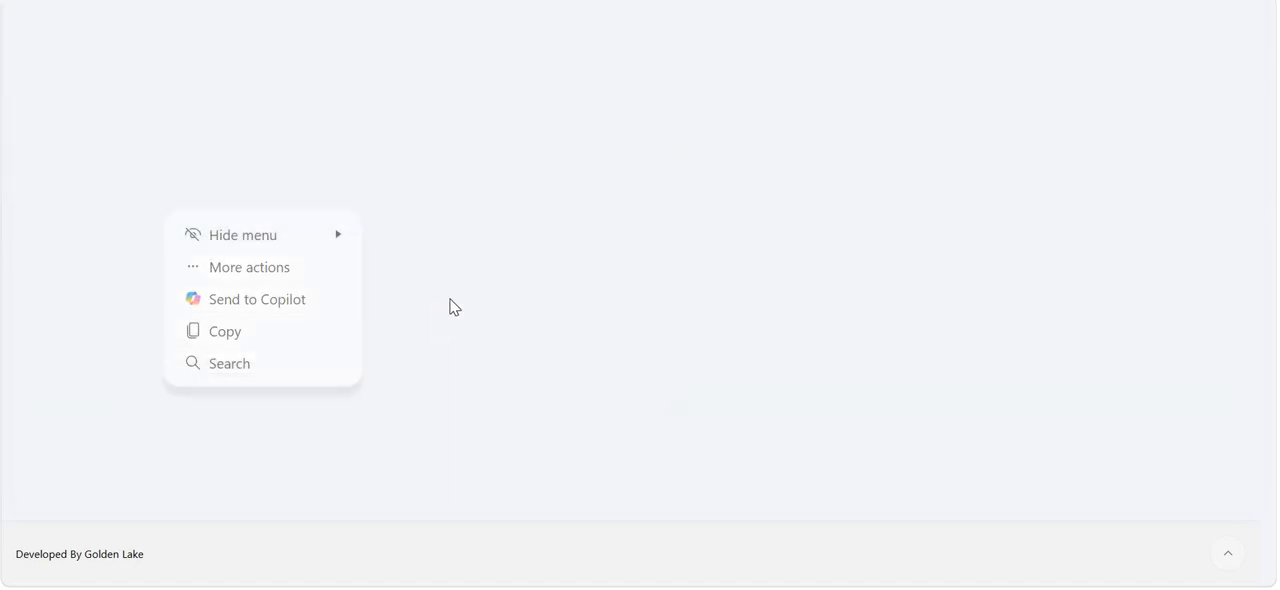
pyautogui.click(447, 202)
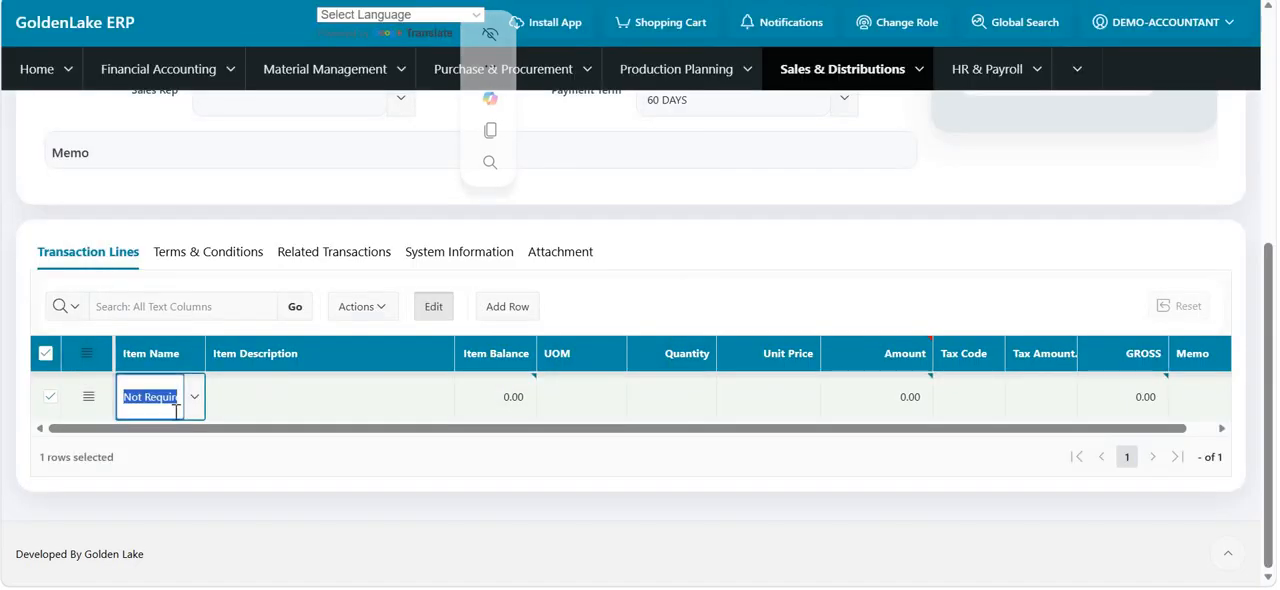
pyautogui.click(194, 397)
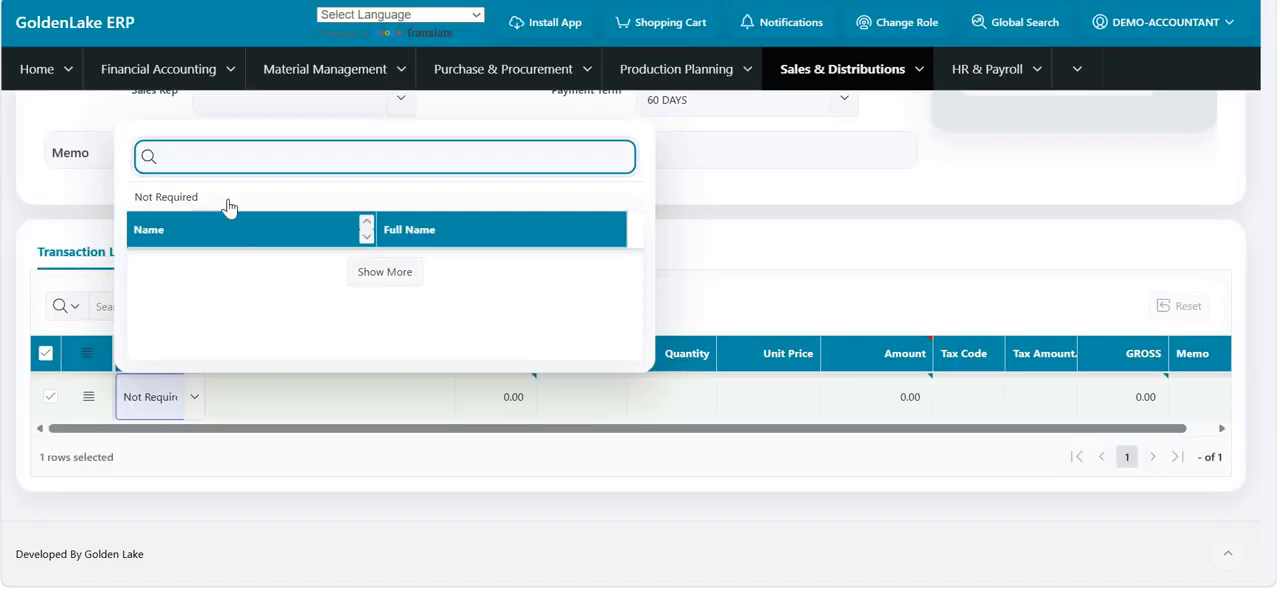
pyautogui.click(220, 198)
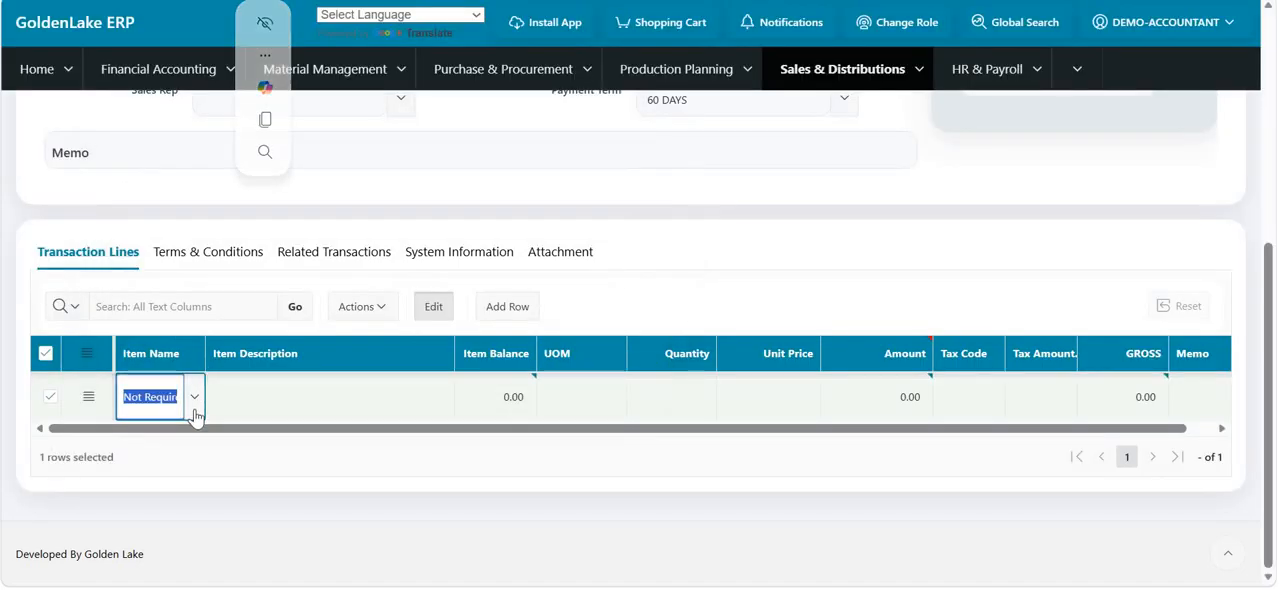
# - Choose Keyboard05 as the item for the quotation's first transaction line
pyautogui.click(195, 410)
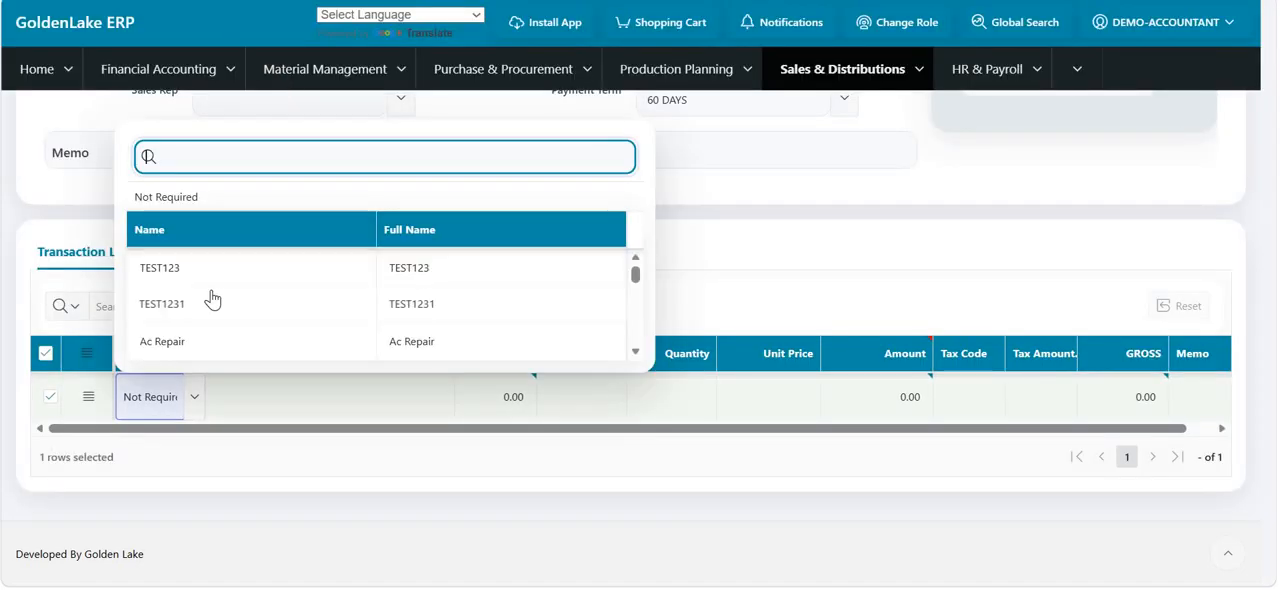
pyautogui.scroll(-5, 212, 298)
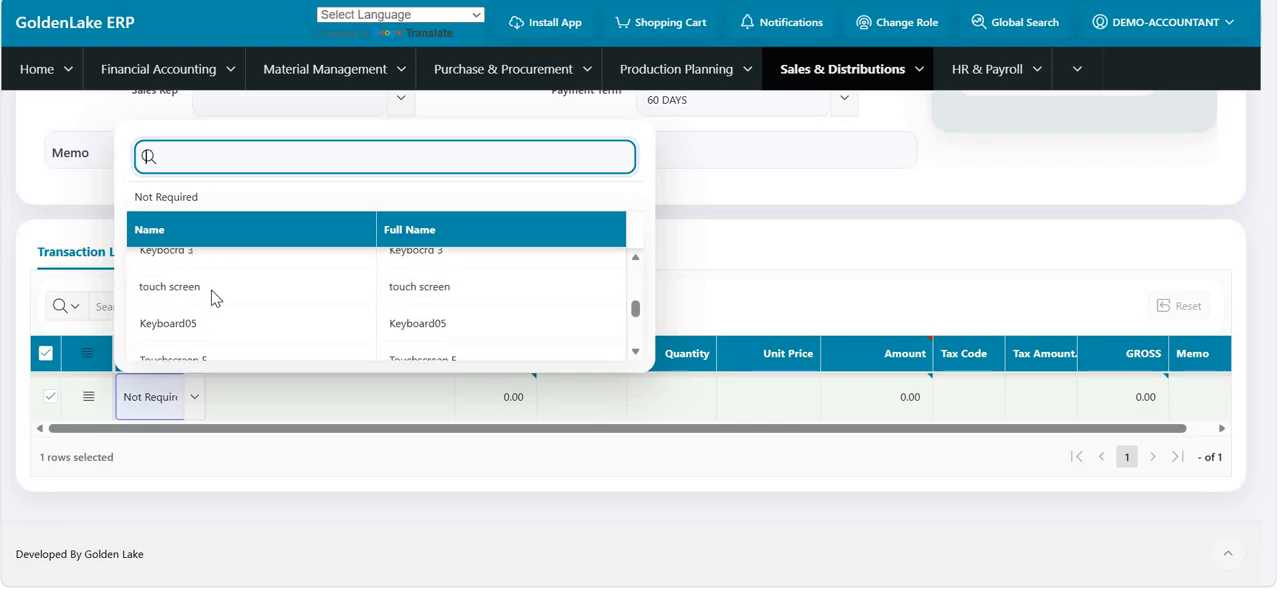
pyautogui.scroll(-3, 210, 296)
pyautogui.scroll(1, 256, 288)
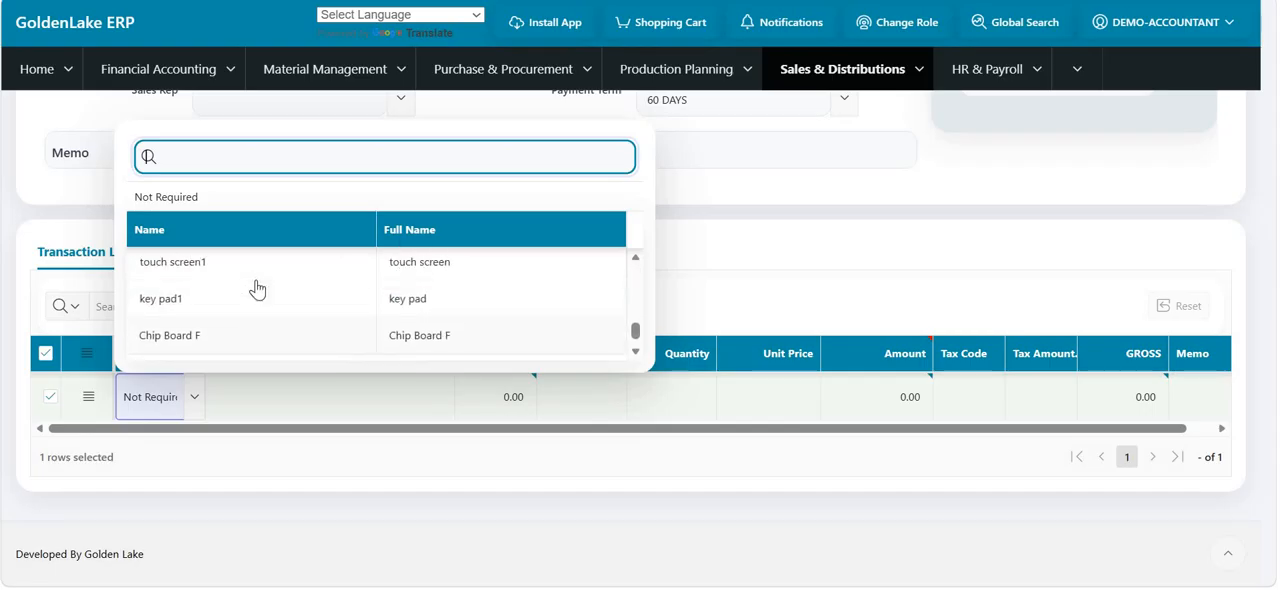
pyautogui.scroll(3, 256, 288)
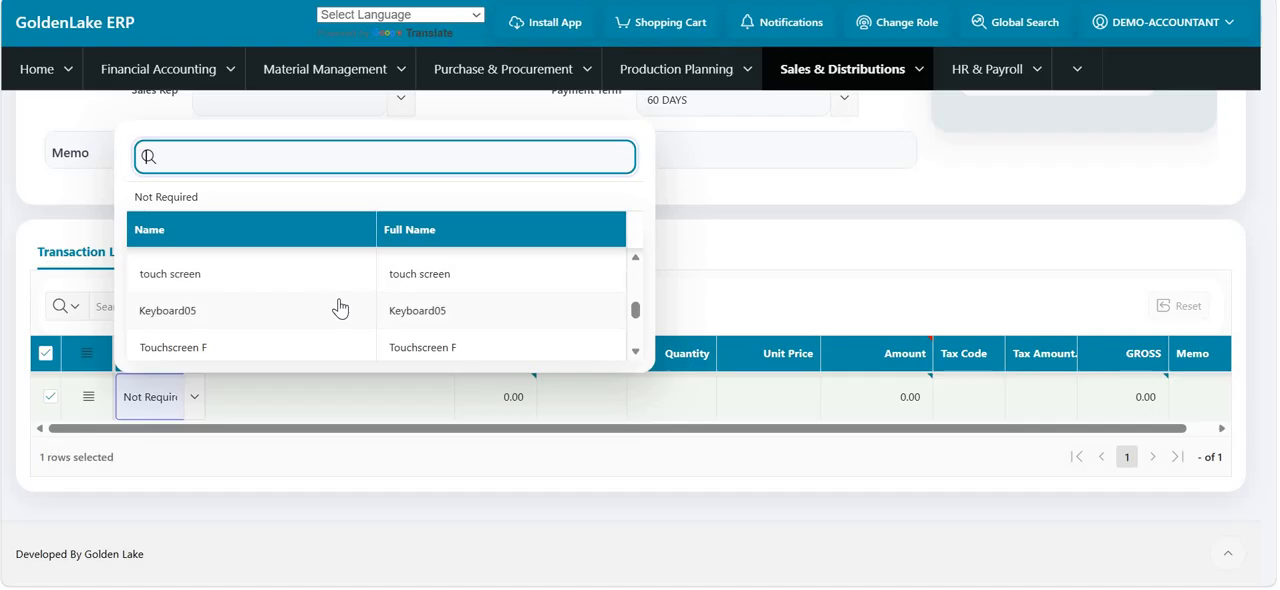
pyautogui.click(341, 309)
pyautogui.click(407, 381)
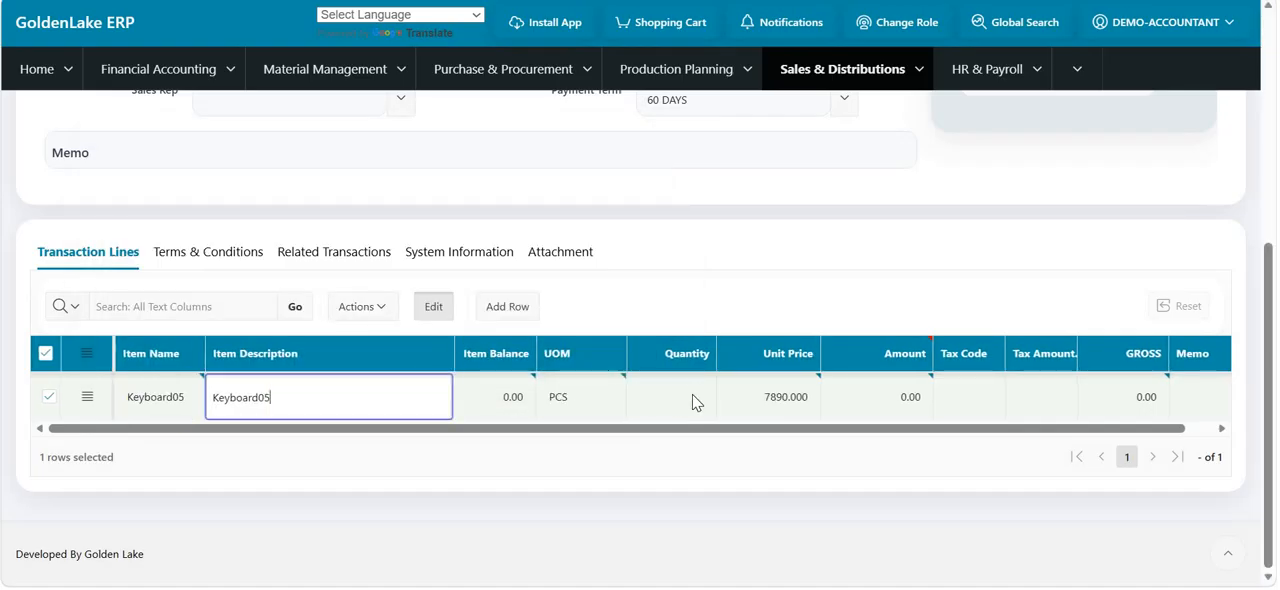
# - Set the Keyboard05 line's quantity to 12 and its unit price to 1200
pyautogui.click(694, 396)
pyautogui.write('12')
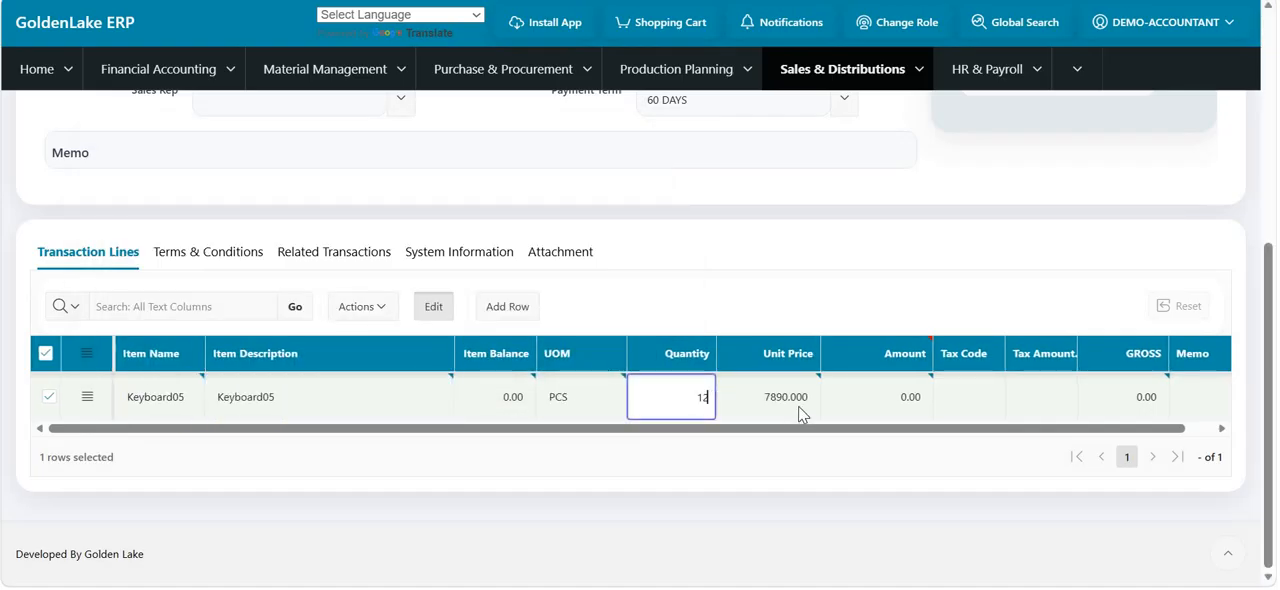
pyautogui.click(794, 394)
pyautogui.press('BackSpace')
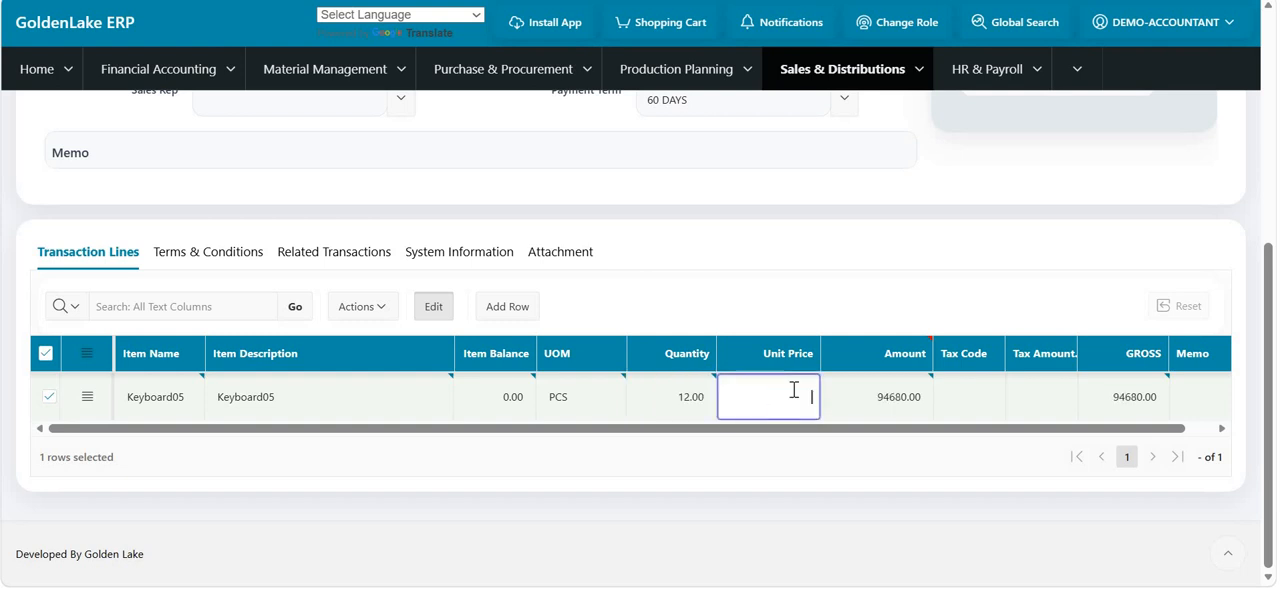
pyautogui.write('1200')
# - Add a second transaction line for Ac Repair with quantity 12 and unit price 1000
pyautogui.click(510, 310)
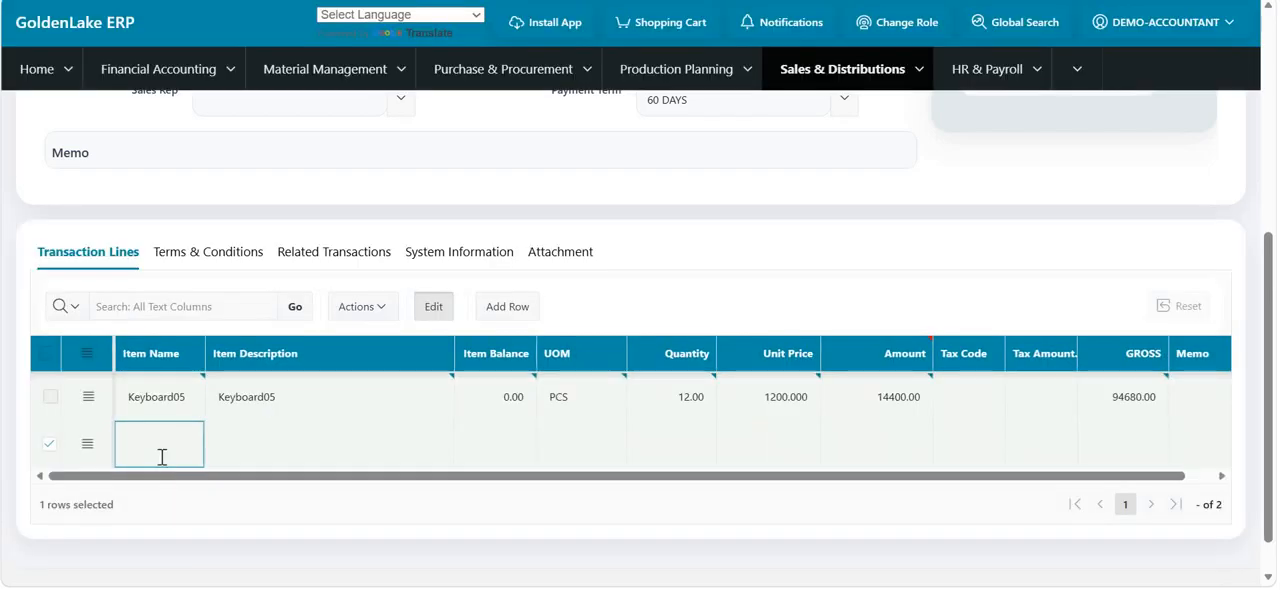
pyautogui.click(193, 446)
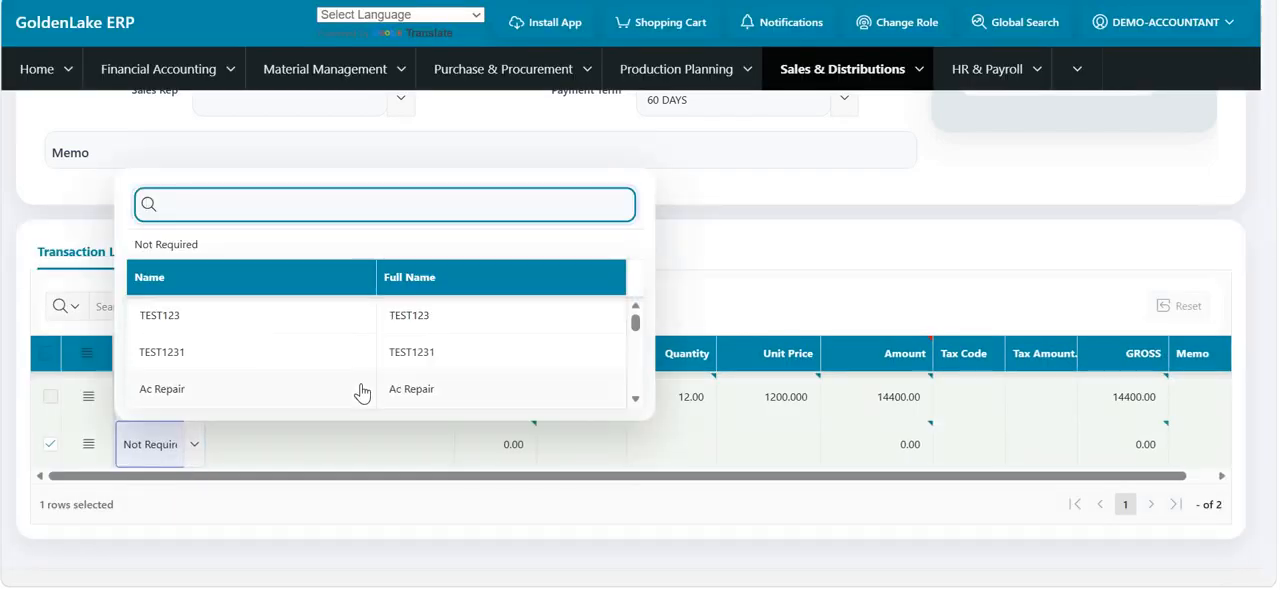
pyautogui.click(364, 390)
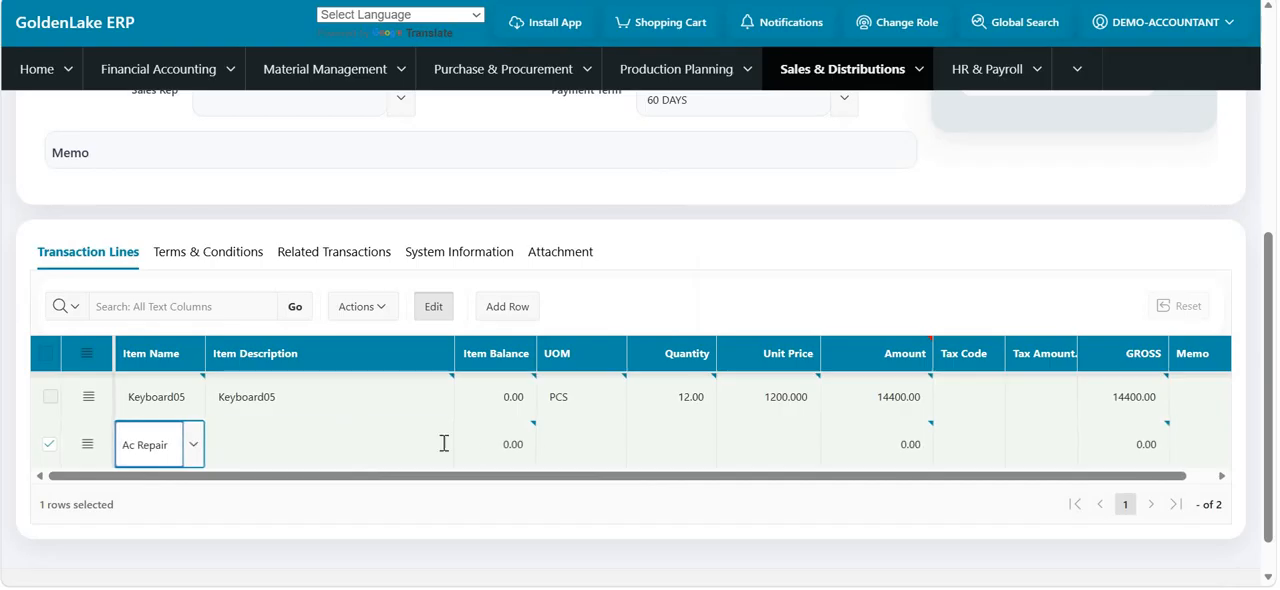
pyautogui.click(444, 443)
pyautogui.click(715, 440)
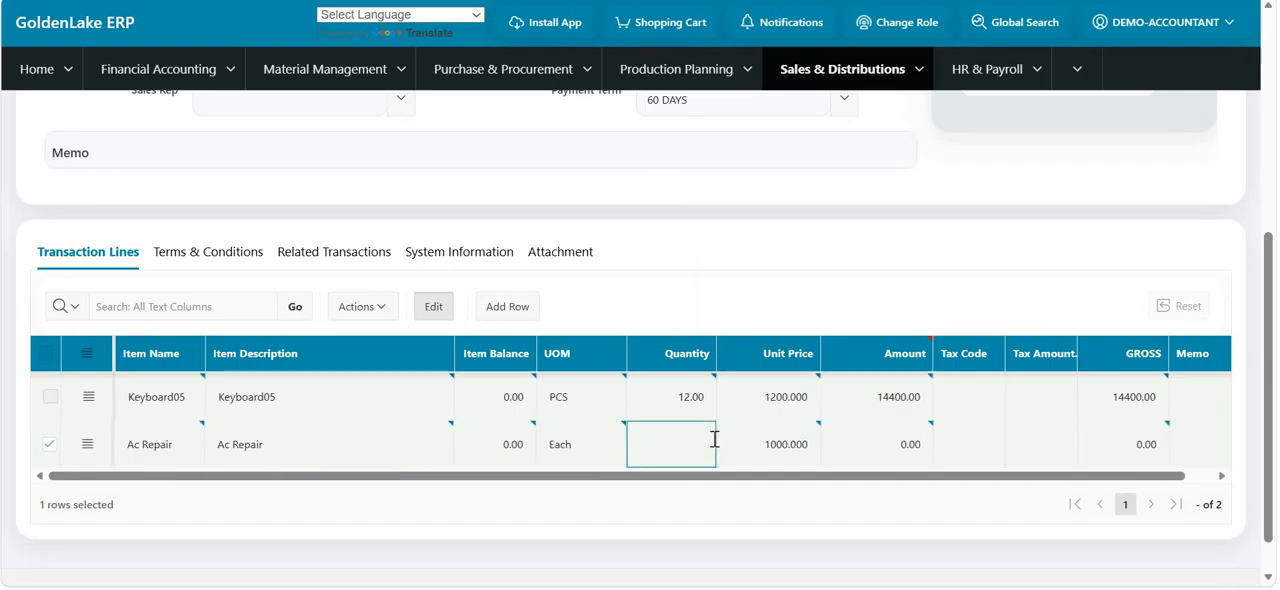
pyautogui.doubleClick(780, 440)
pyautogui.press('BackSpace')
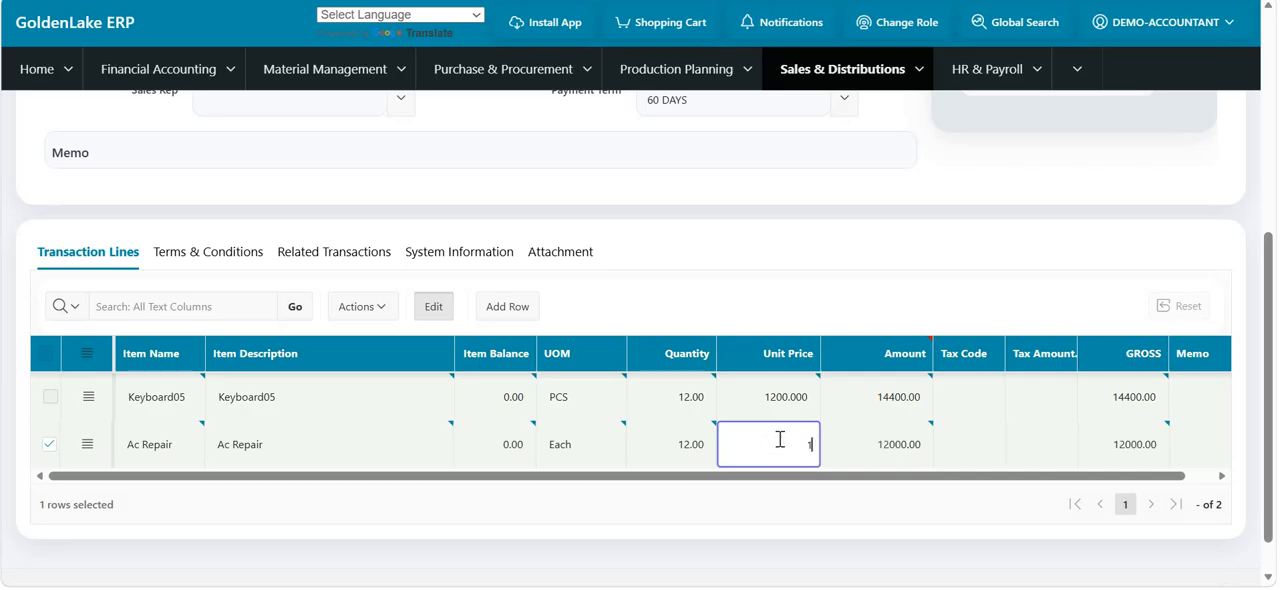
pyautogui.click(847, 446)
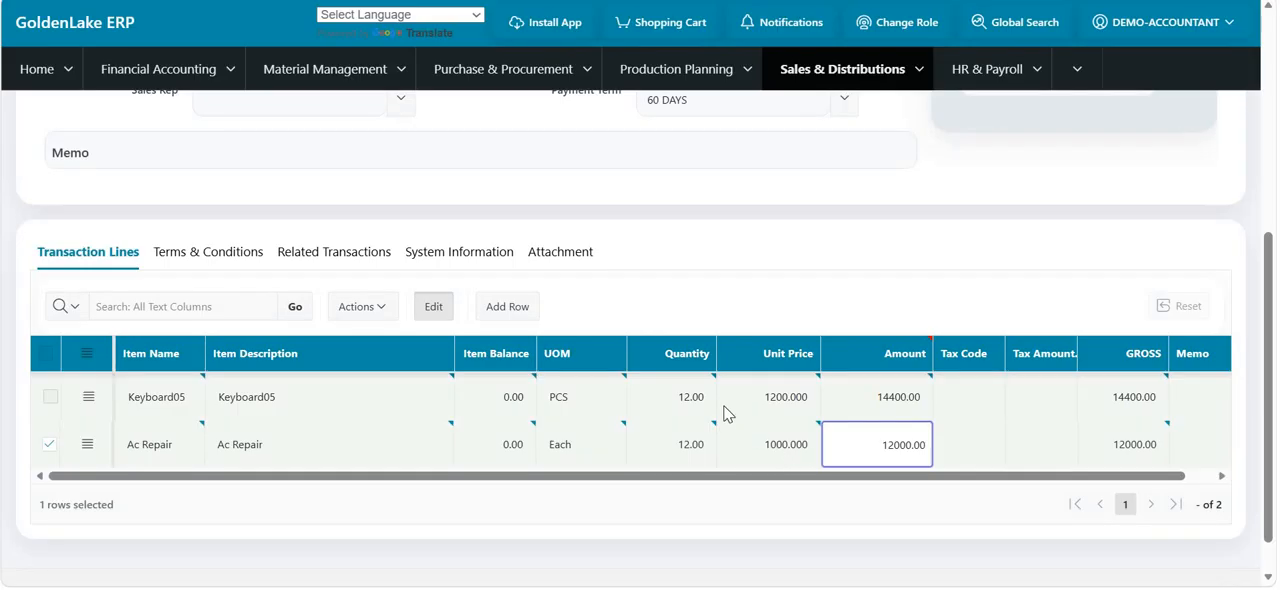
# - Save the quotation and view its Quotation WOR printout
pyautogui.scroll(5, 729, 411)
pyautogui.scroll(-1, 35, 150)
pyautogui.click(45, 125)
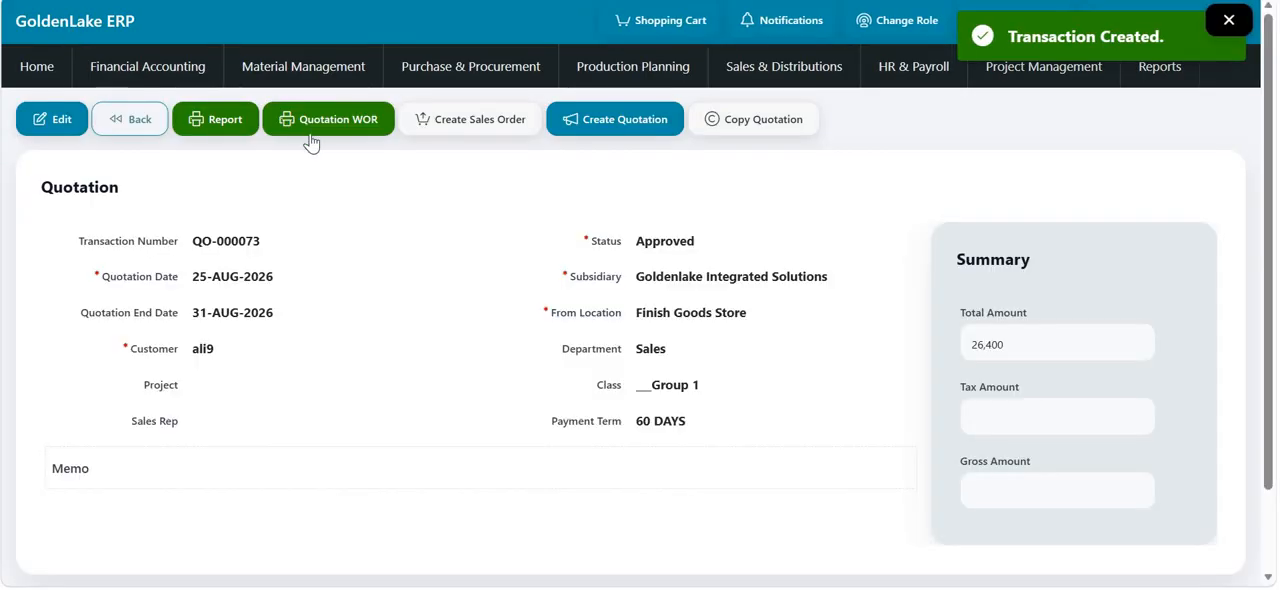
pyautogui.click(313, 125)
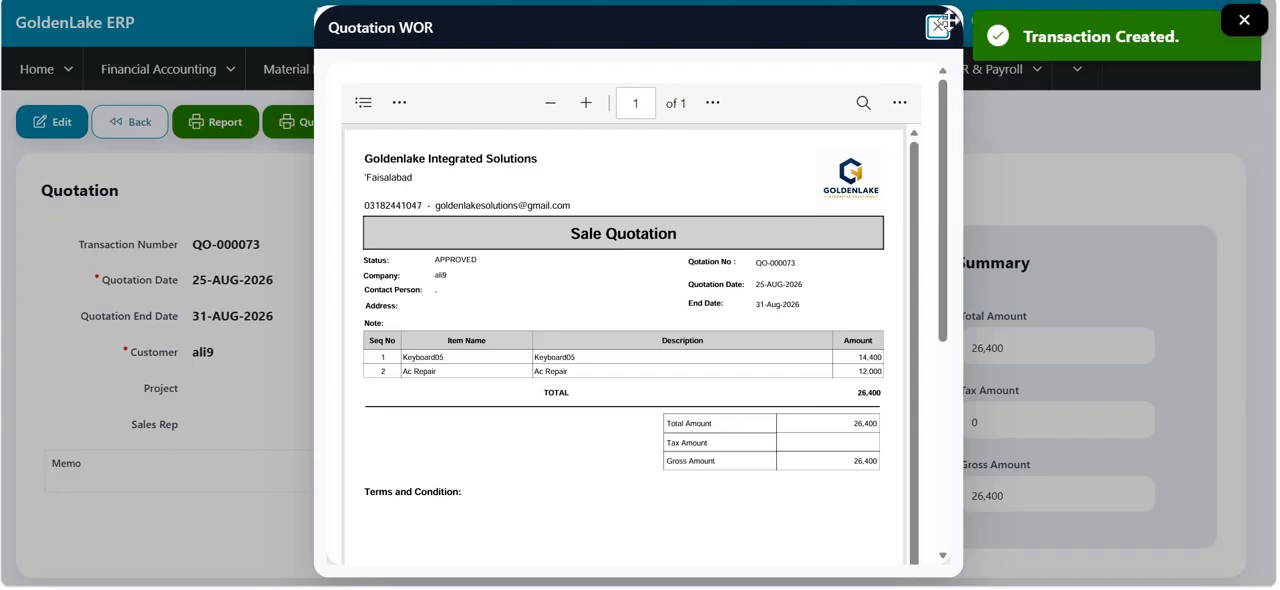
pyautogui.click(939, 28)
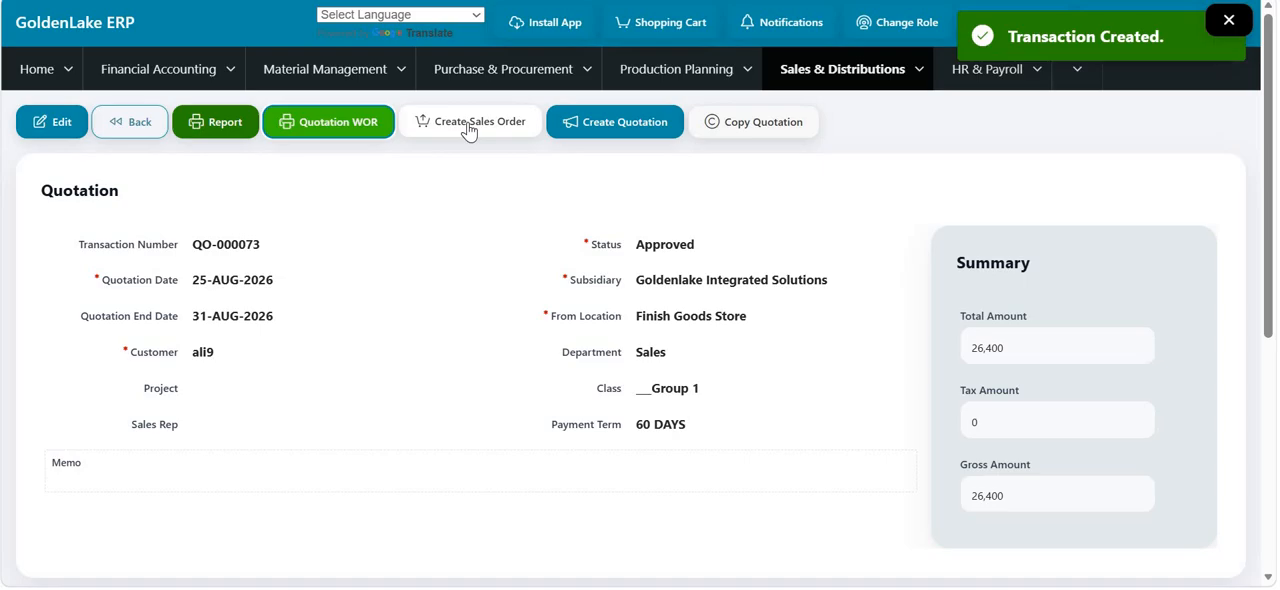
# - Create a sales order from the quotation and open the resulting order
pyautogui.click(468, 122)
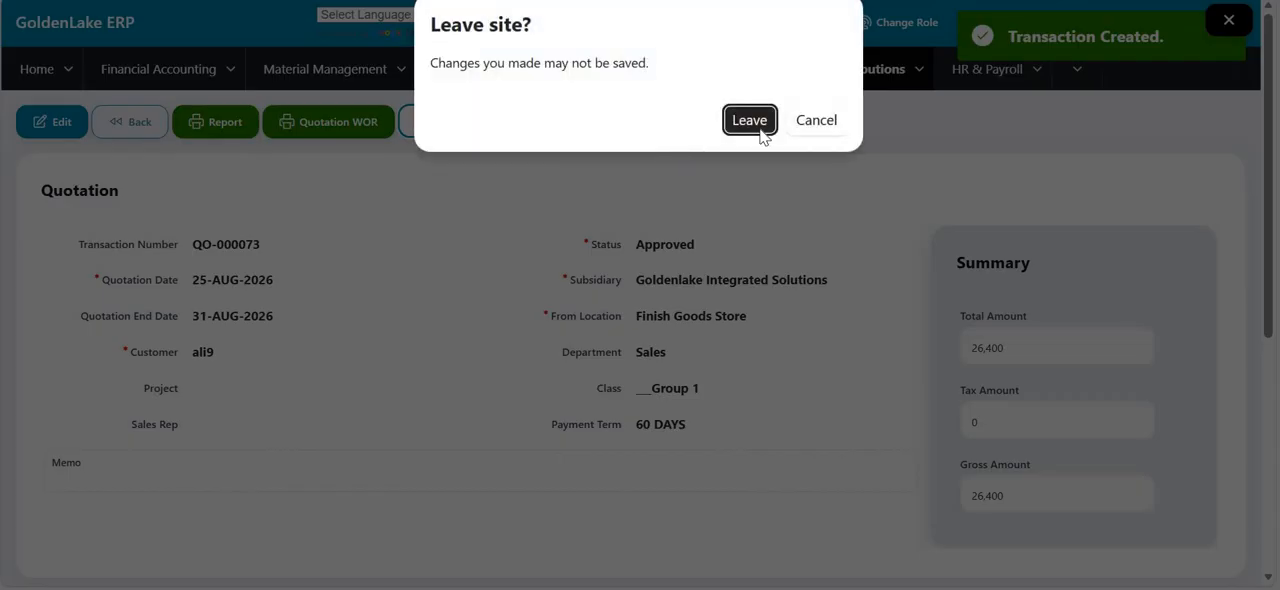
pyautogui.click(759, 131)
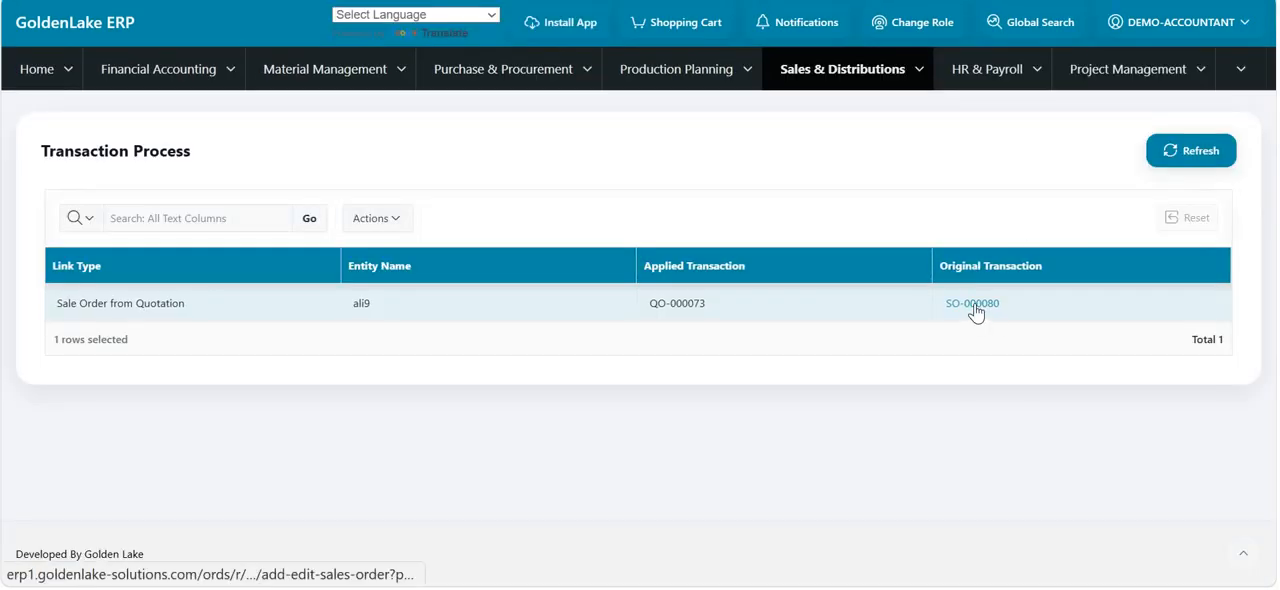
pyautogui.click(976, 313)
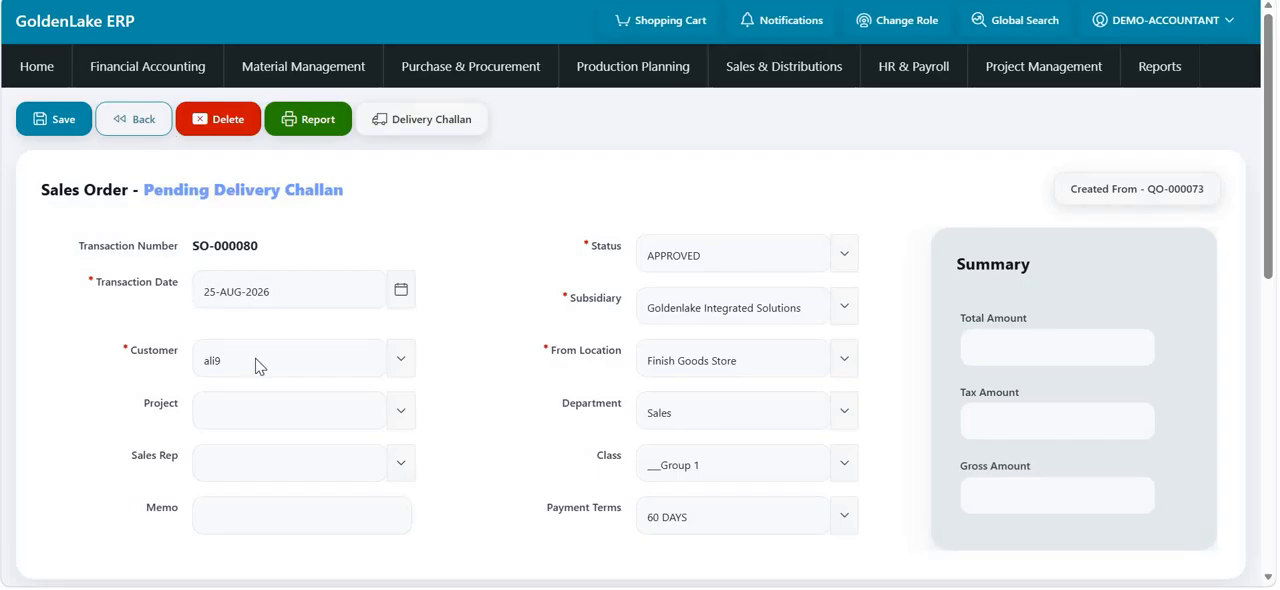
# - In the sales order lines, set the retail price to 1200 for Keyboard05 and 1000 for Ac Repair
pyautogui.scroll(-5, 257, 360)
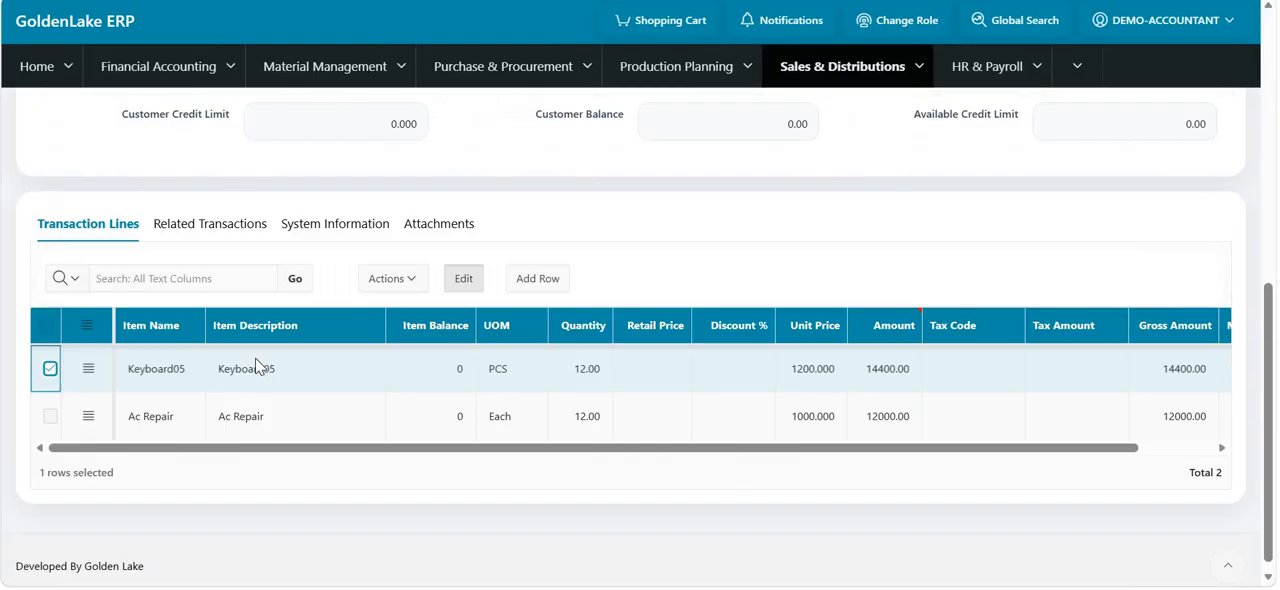
pyautogui.scroll(-1, 259, 343)
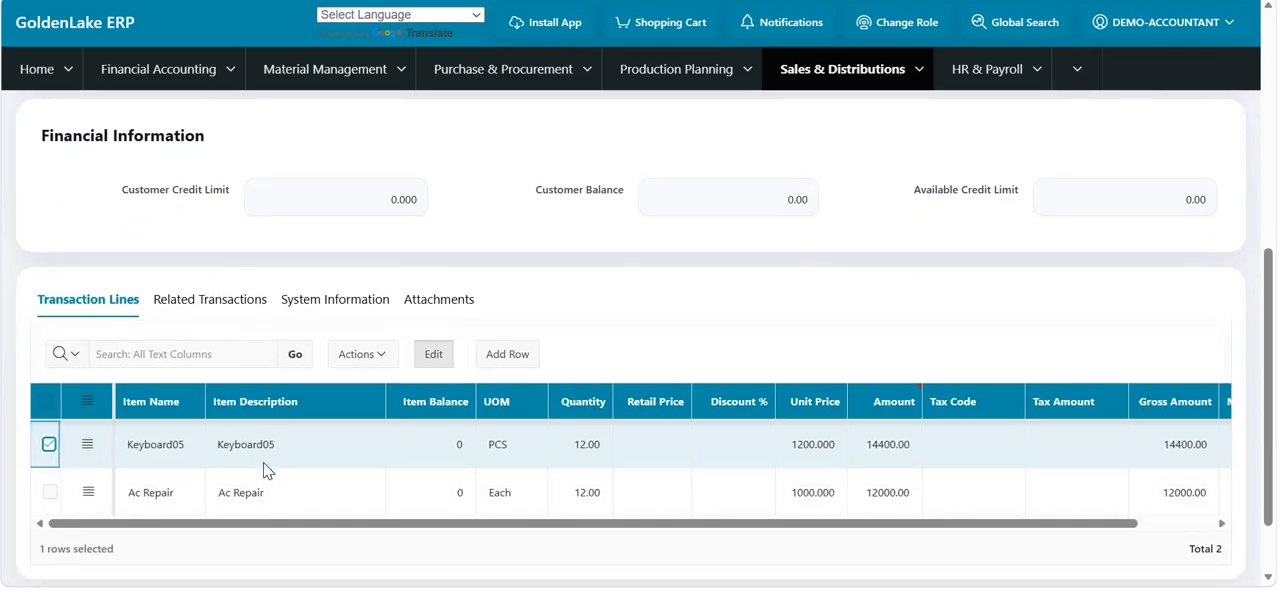
pyautogui.click(651, 443)
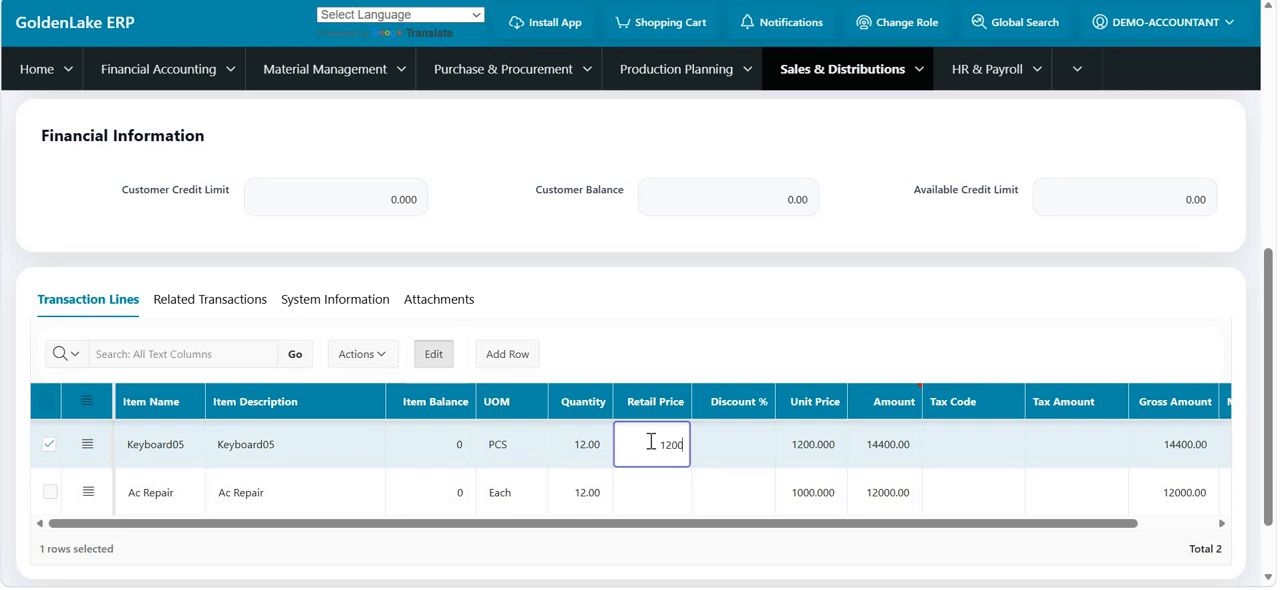
pyautogui.press('Return')
pyautogui.write('0')
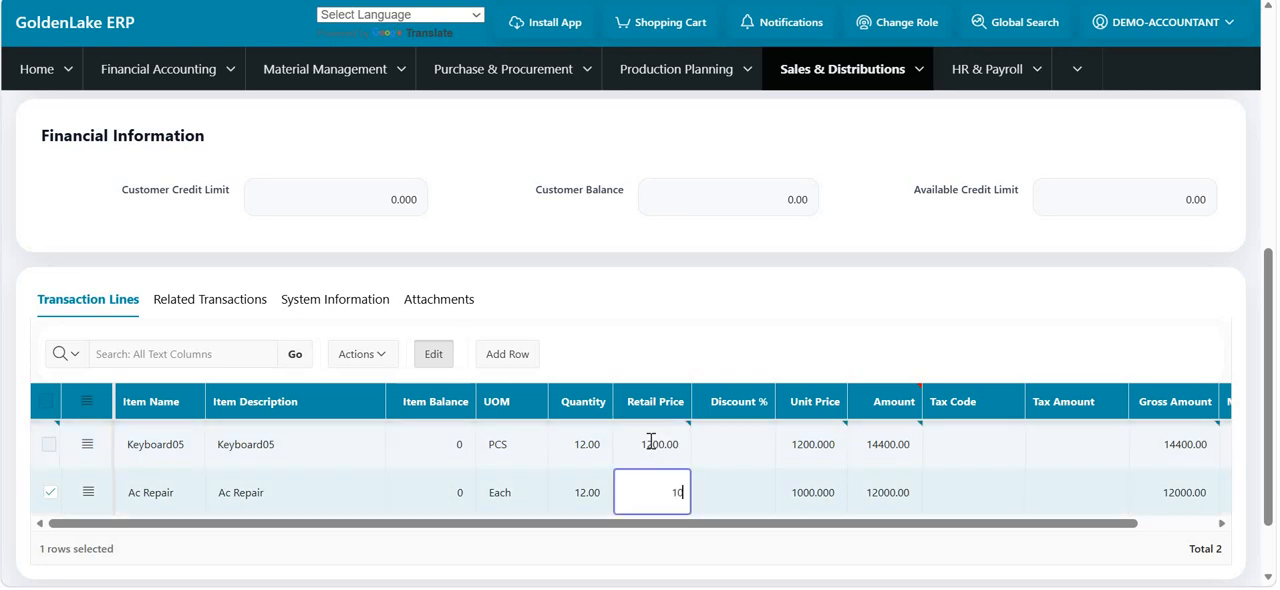
pyautogui.write('000')
# - Try to enter an 18 percent discount on the Keyboard05 line
pyautogui.click(725, 444)
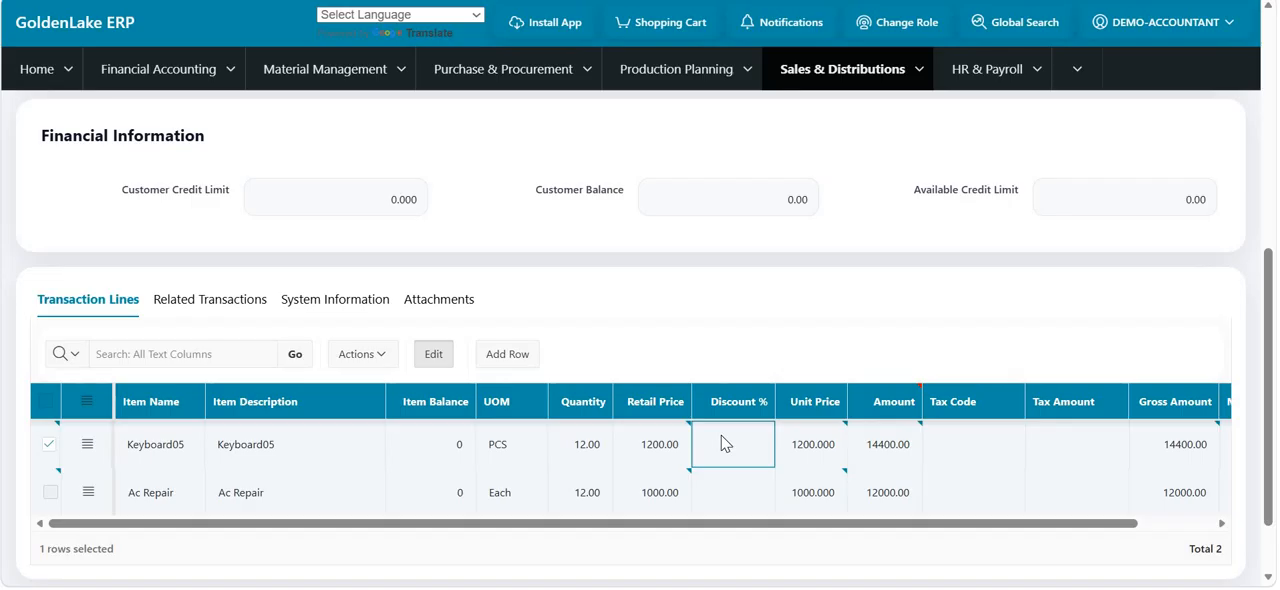
pyautogui.click(722, 436)
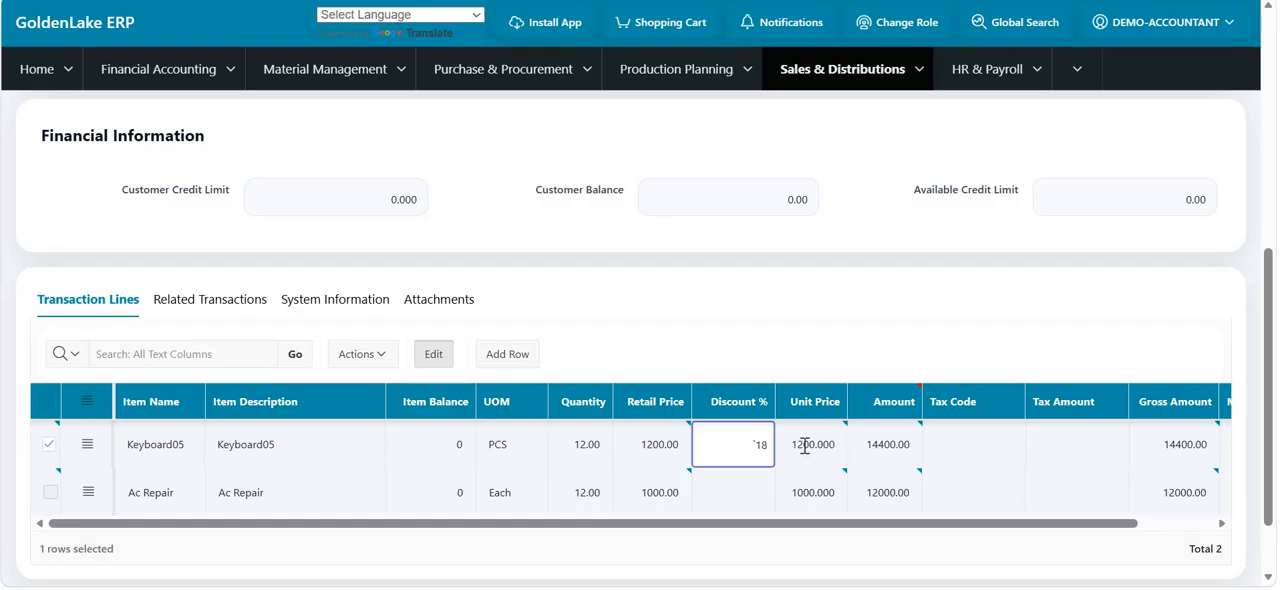
pyautogui.press('Return')
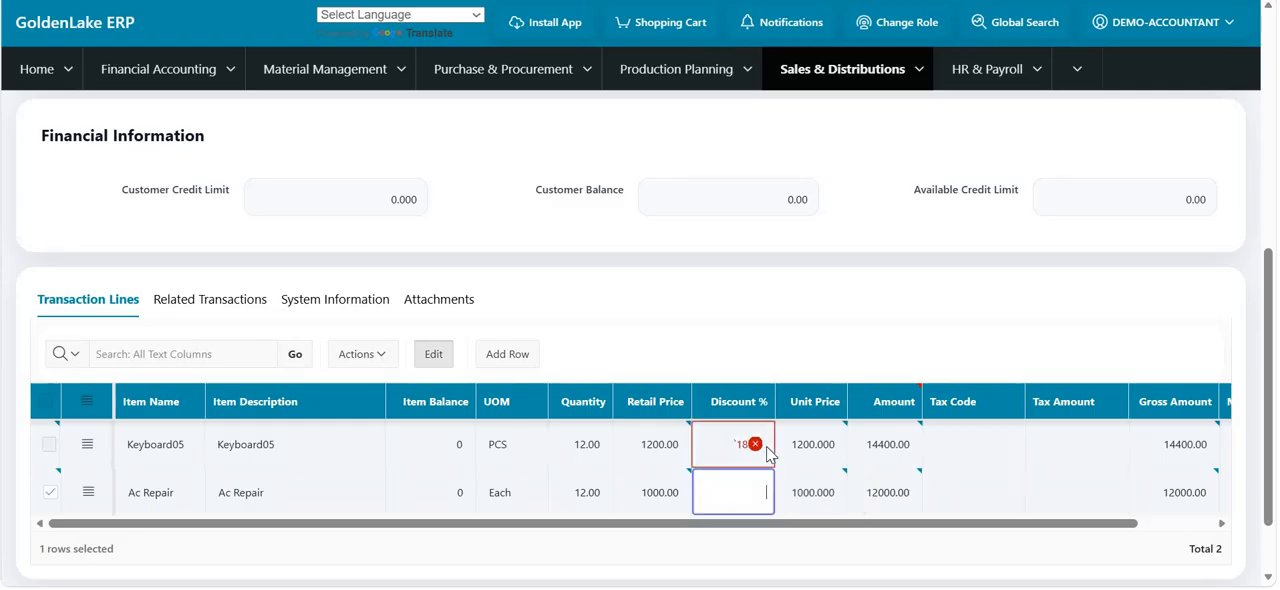
pyautogui.click(754, 445)
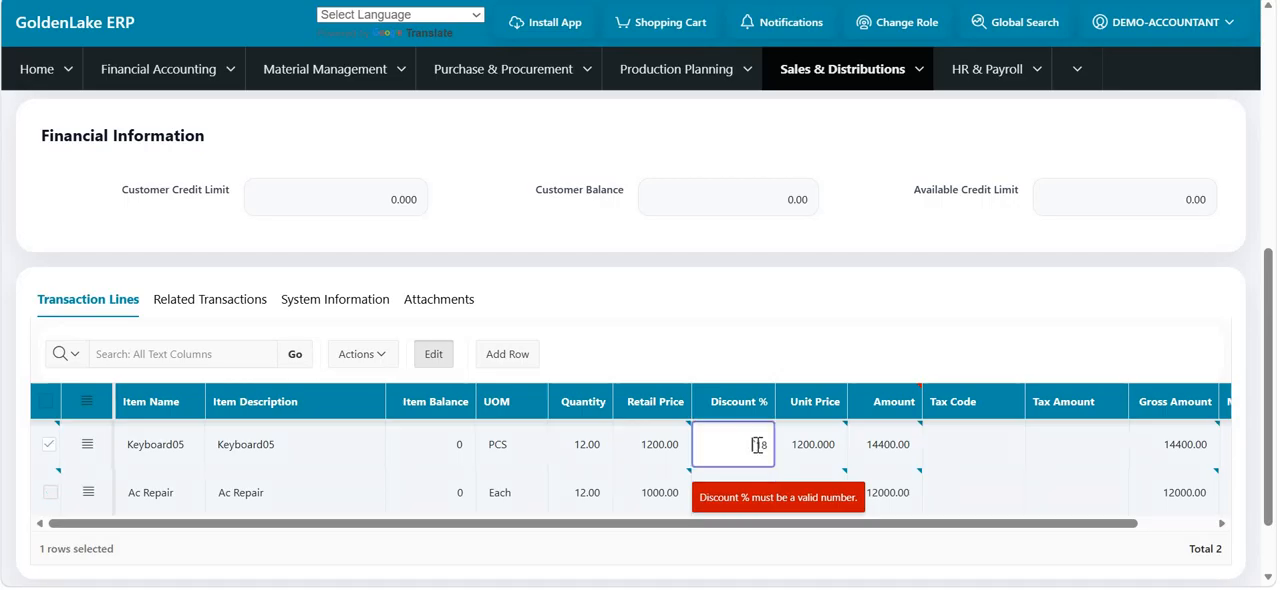
pyautogui.doubleClick(767, 445)
pyautogui.press('BackSpace')
pyautogui.write('`17')
pyautogui.press('Return')
# - Set the Keyboard05 line's discount to 8 percent
pyautogui.click(757, 447)
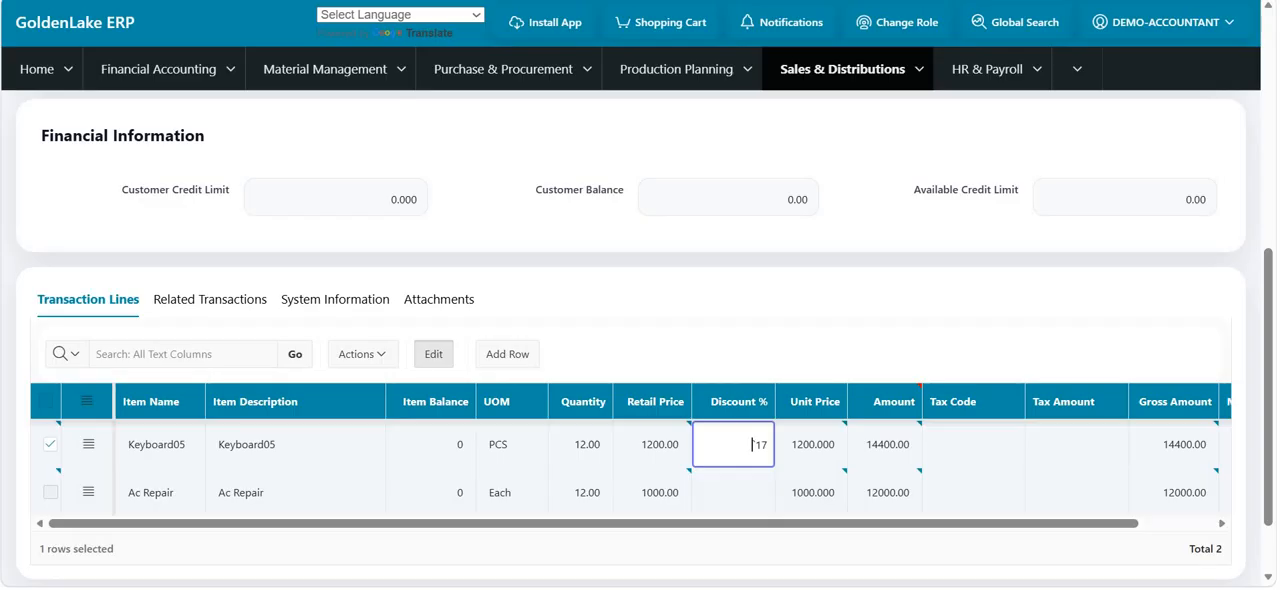
pyautogui.write('8')
pyautogui.press('Return')
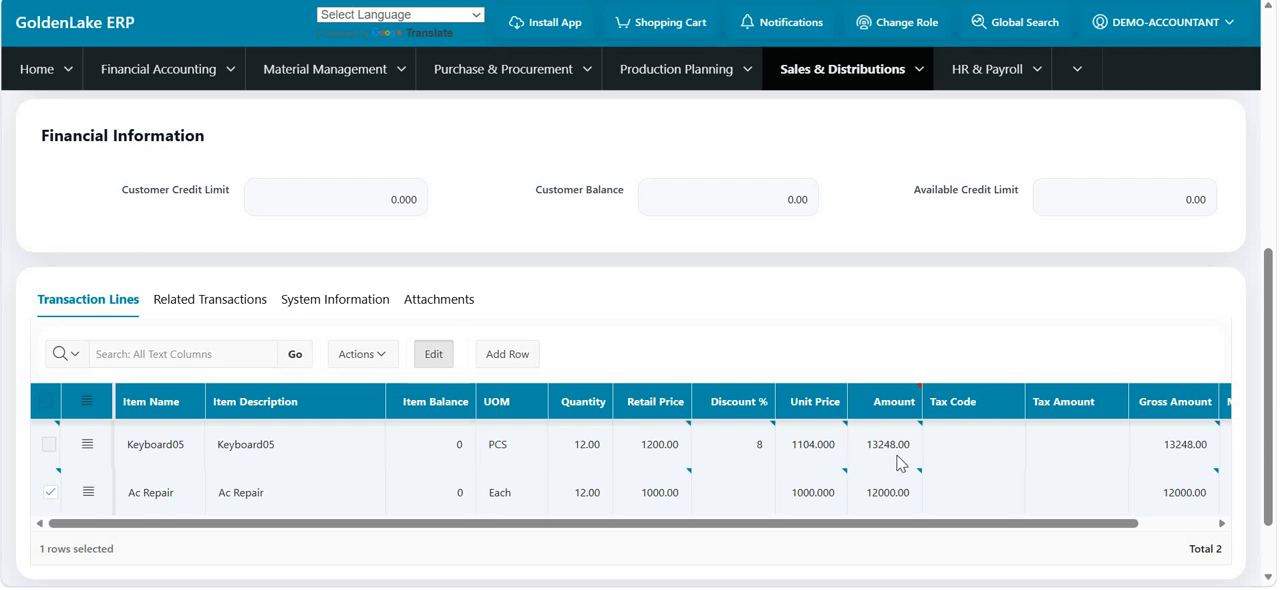
# - Save the sales order and go to its pending delivery challan
pyautogui.hscroll(1, 890, 452)
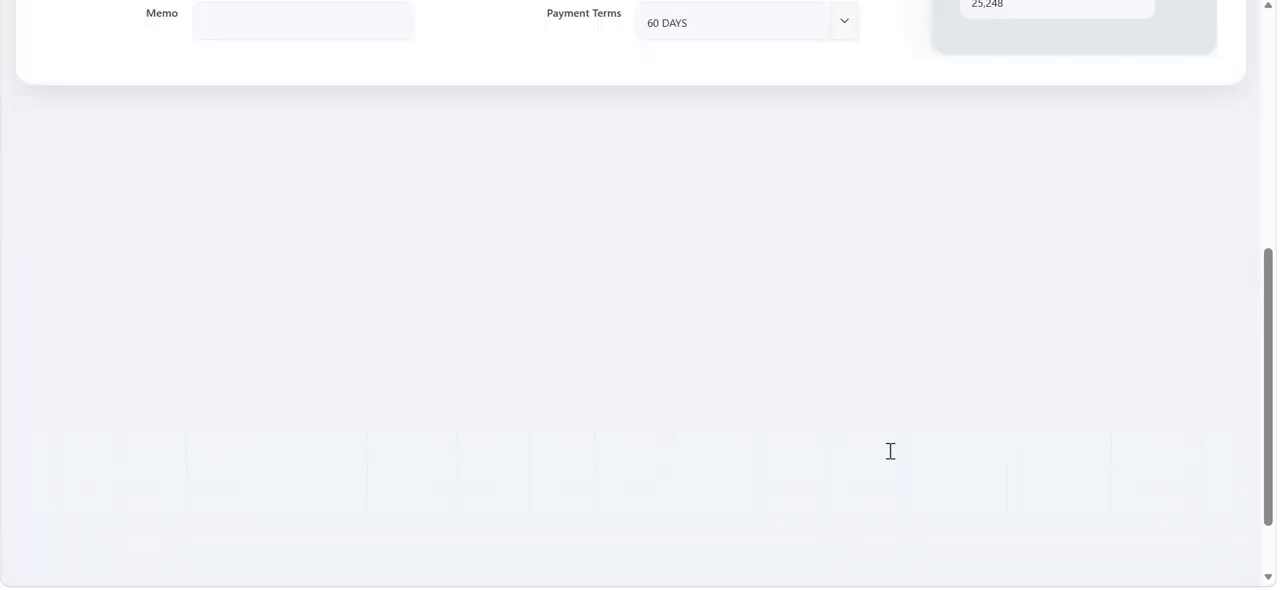
pyautogui.hscroll(-1, 890, 452)
pyautogui.scroll(5, 890, 452)
pyautogui.scroll(-1, 407, 320)
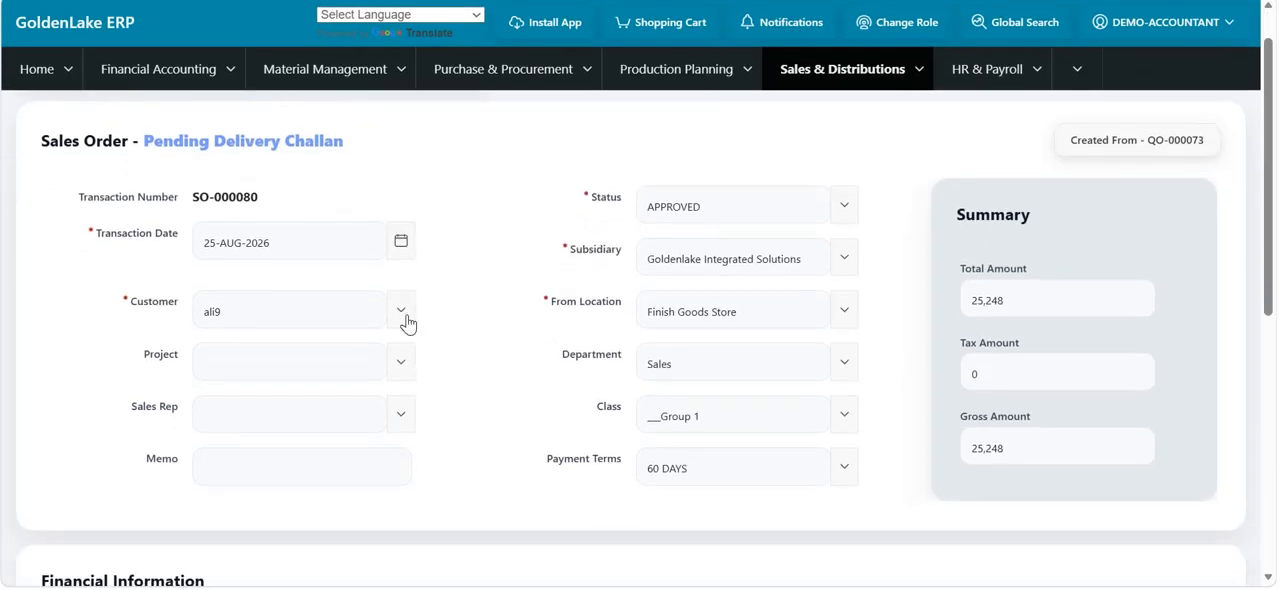
pyautogui.scroll(1, 69, 138)
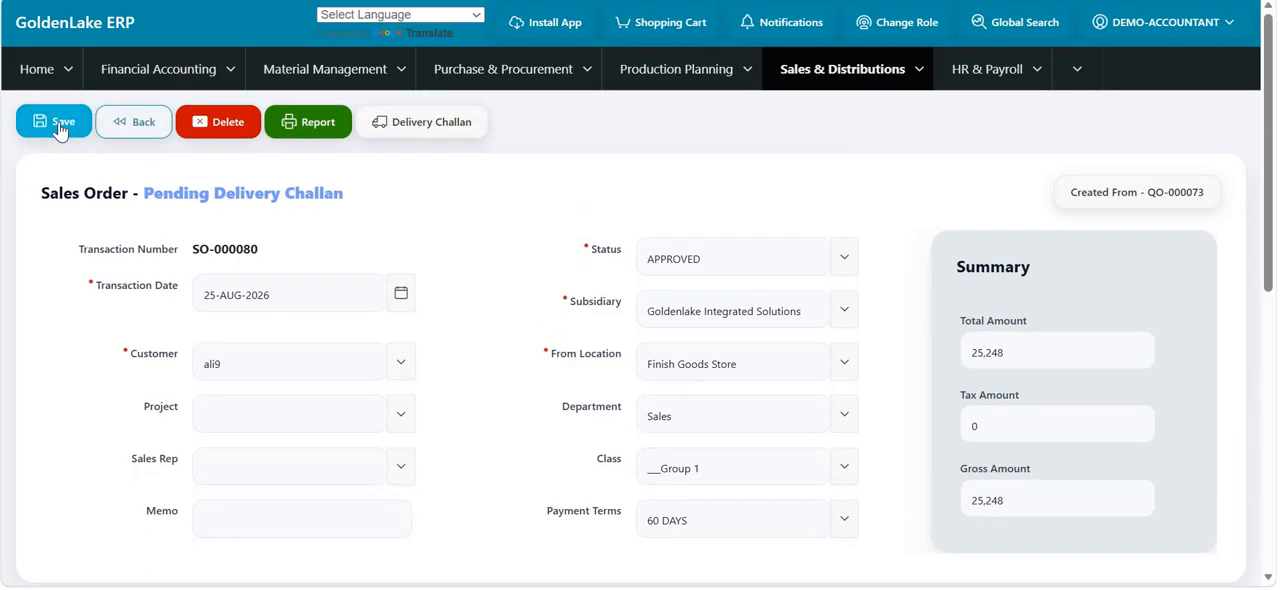
pyautogui.click(60, 126)
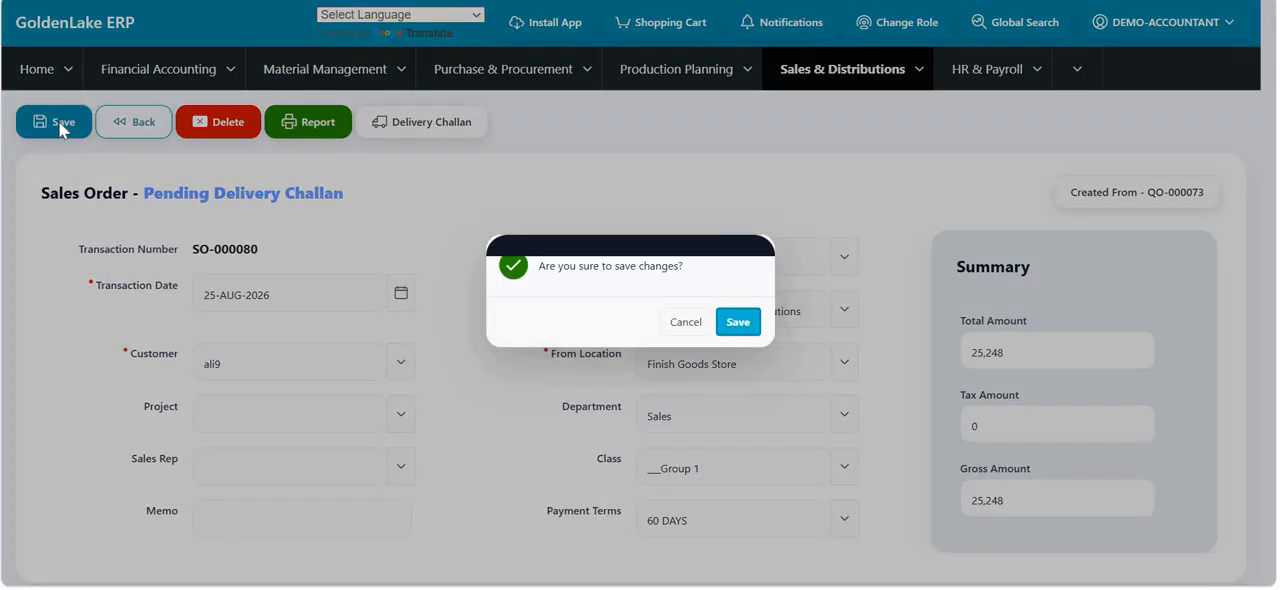
pyautogui.click(725, 323)
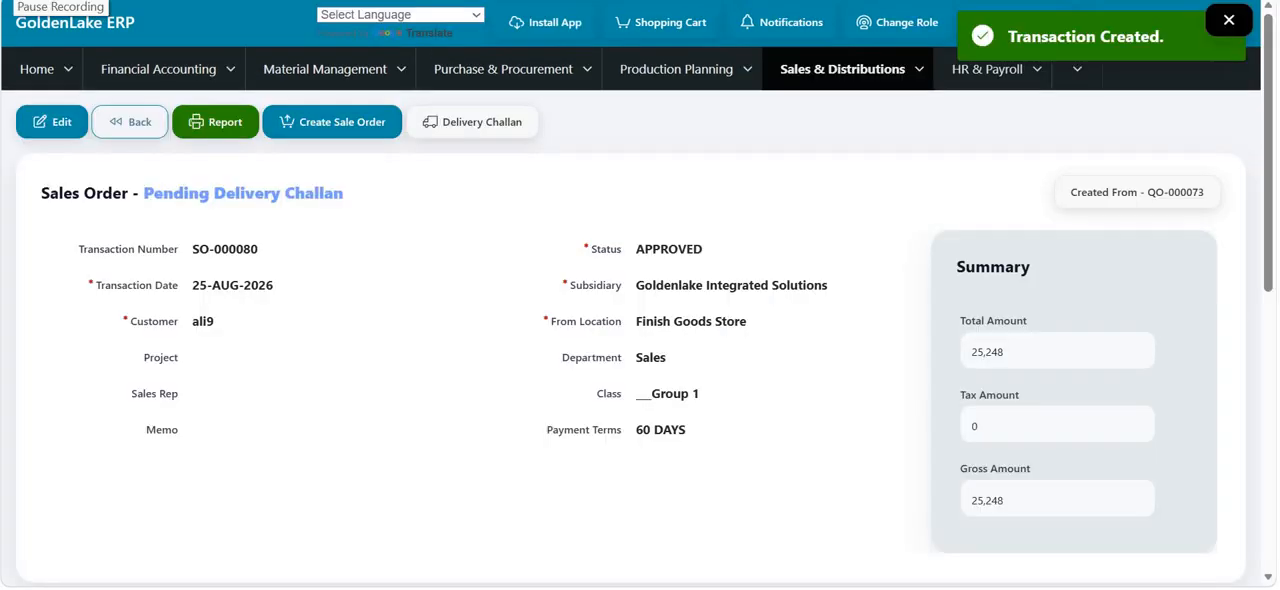
pyautogui.click(425, 122)
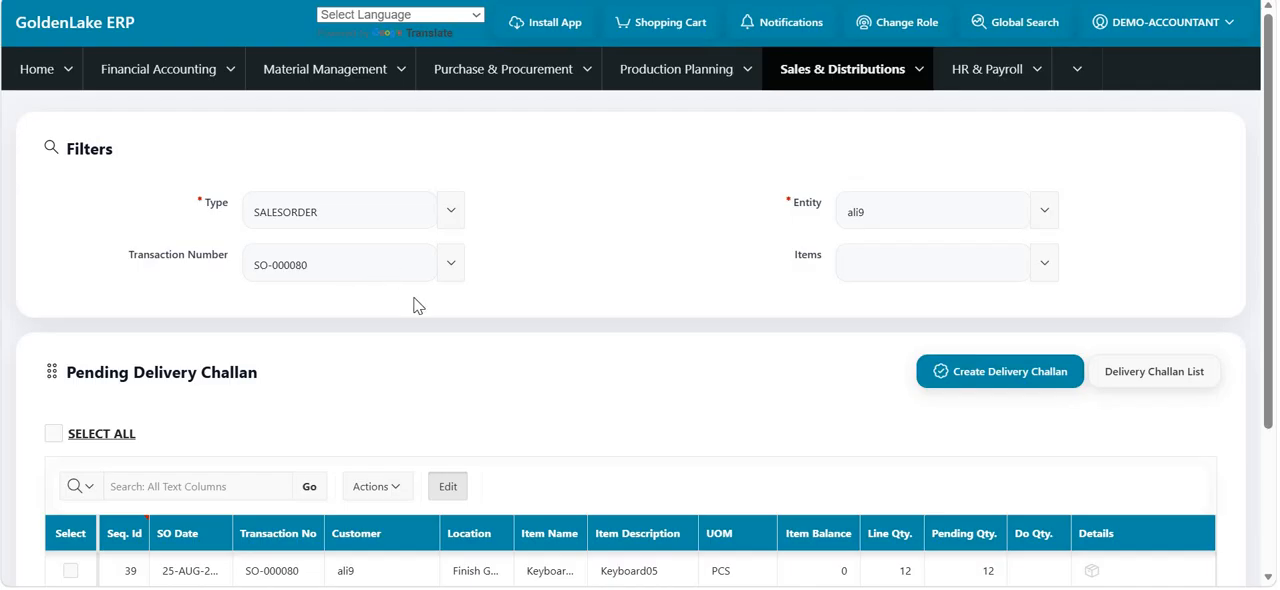
# - Create a delivery challan for only the Keyboard05 line of the sales order
pyautogui.scroll(-3, 80, 374)
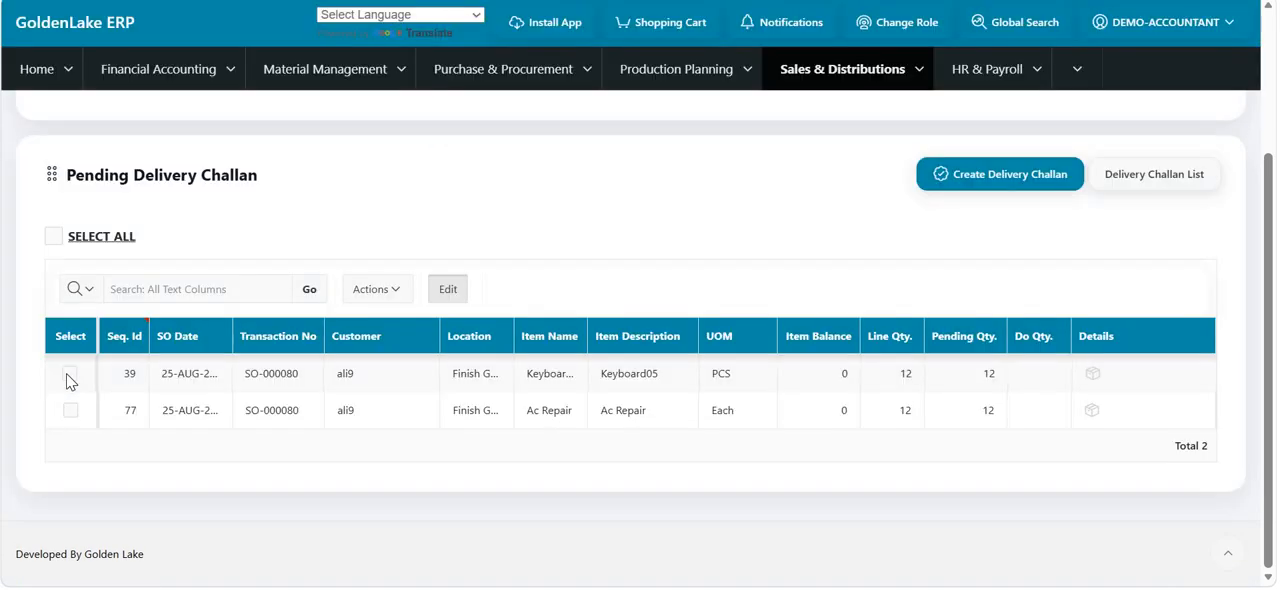
pyautogui.click(70, 375)
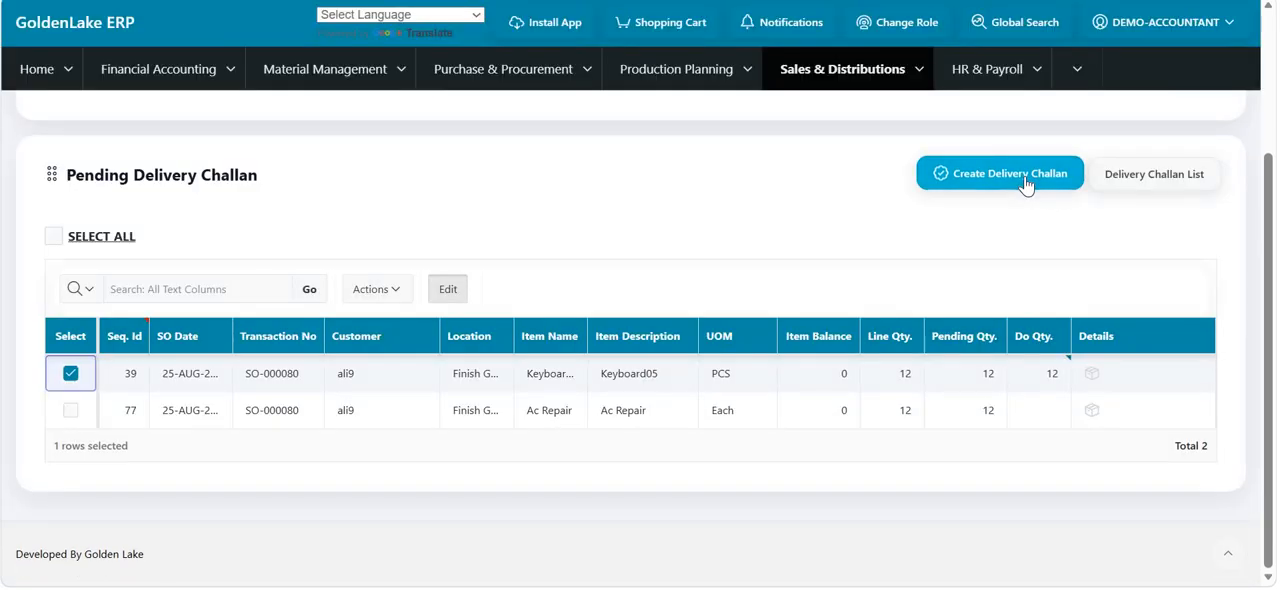
pyautogui.click(1027, 182)
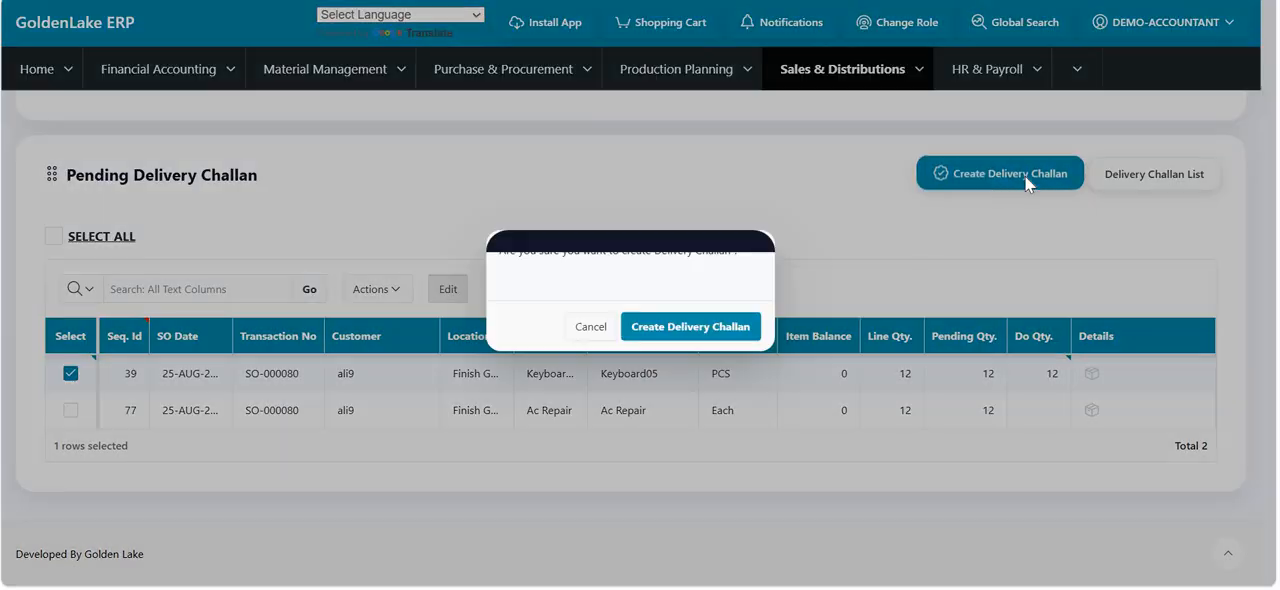
pyautogui.click(692, 327)
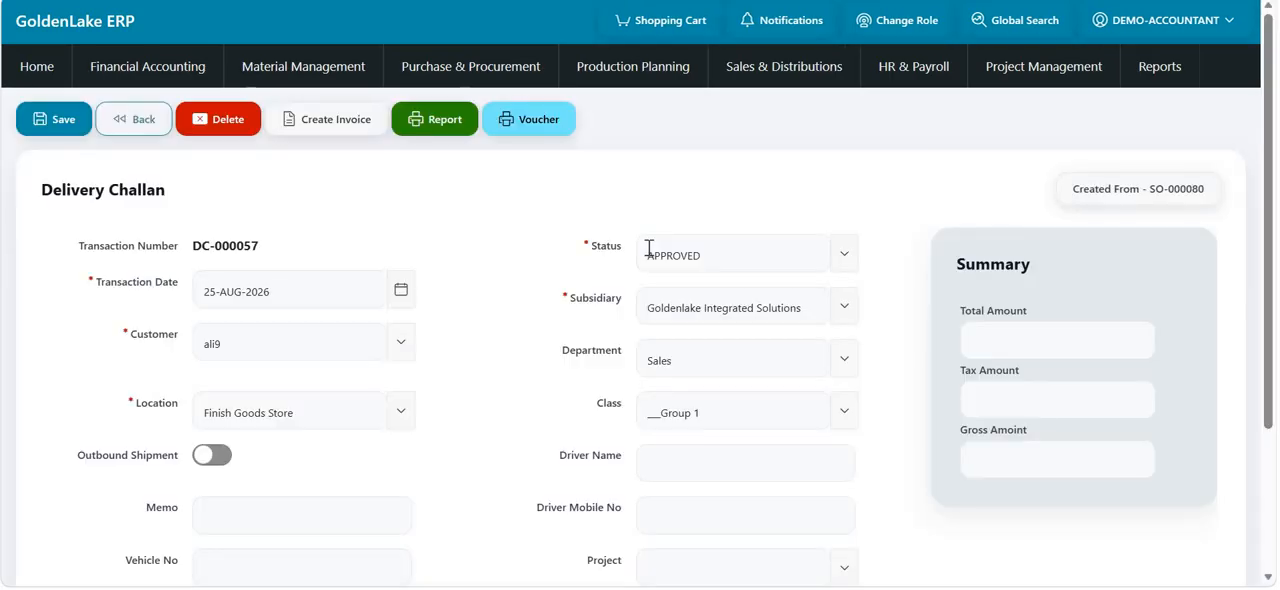
# - Review the new delivery challan's header fields, amount summary and transaction lines
pyautogui.scroll(-6, 368, 409)
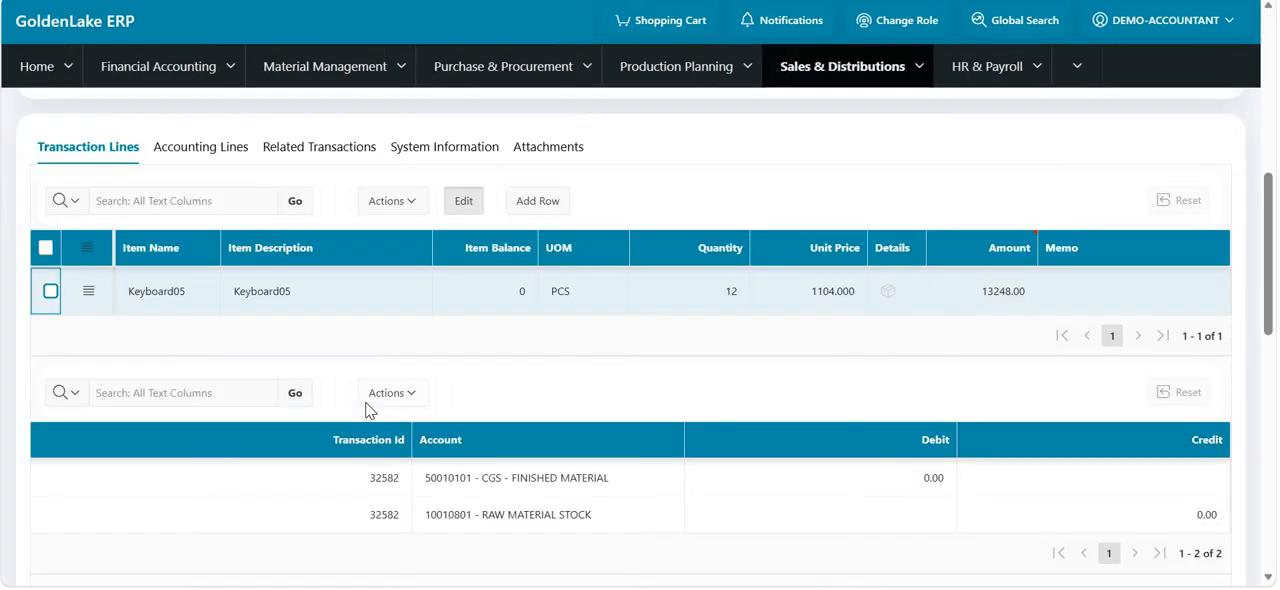
pyautogui.scroll(4, 367, 403)
pyautogui.scroll(-1, 367, 403)
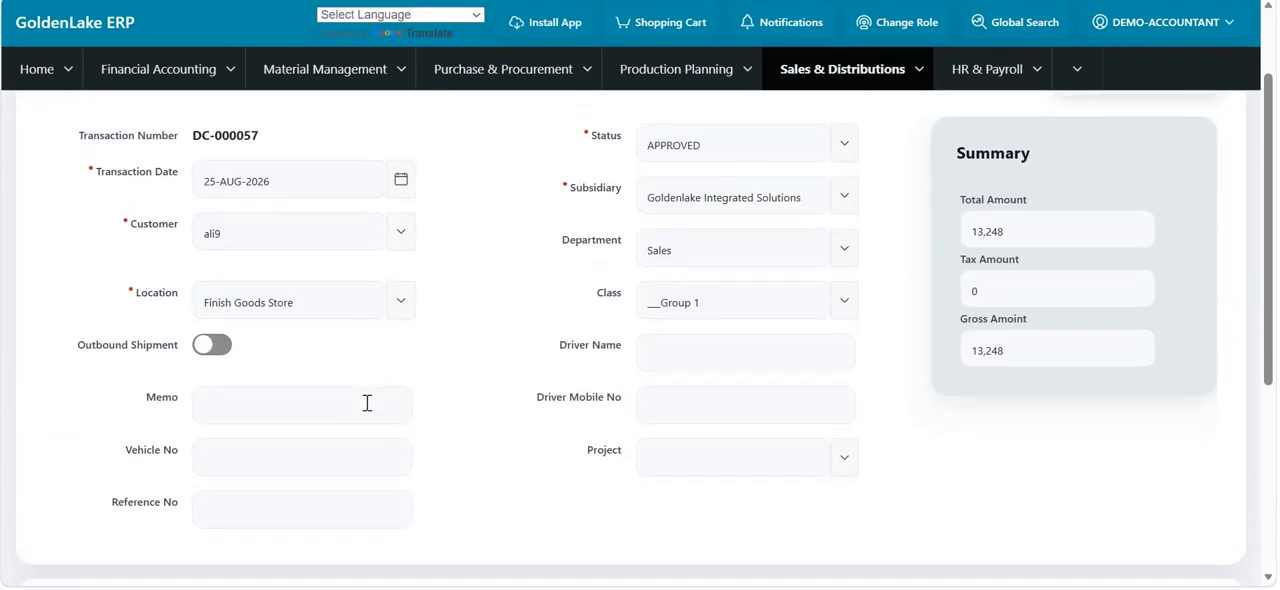
pyautogui.scroll(-4, 802, 275)
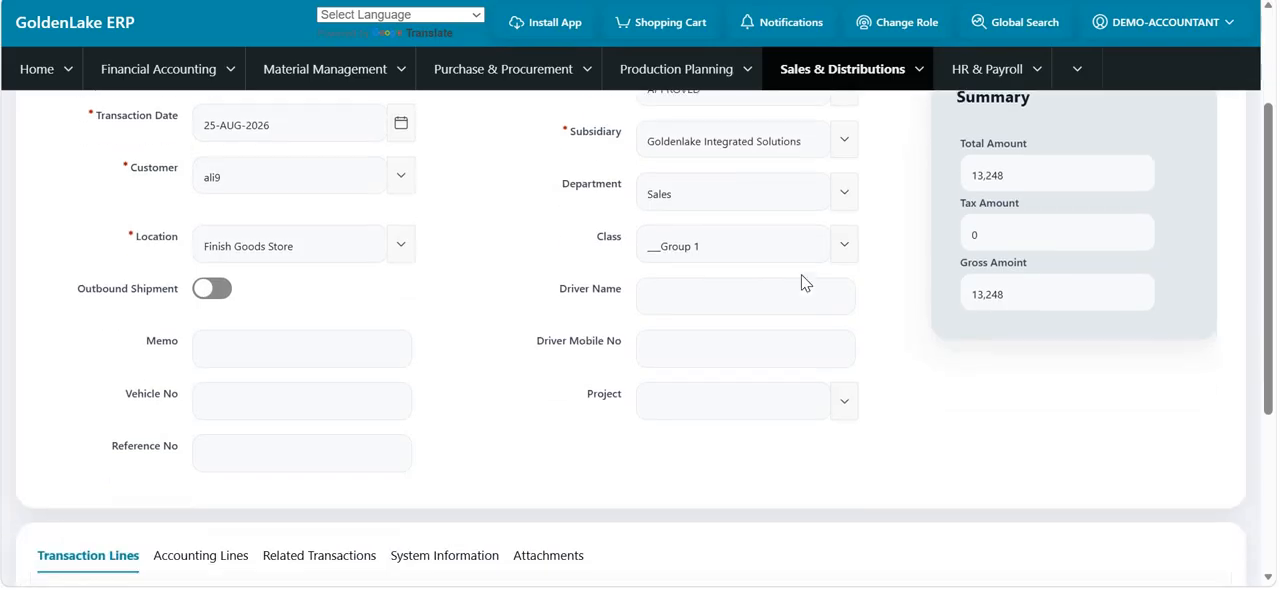
pyautogui.scroll(1, 802, 275)
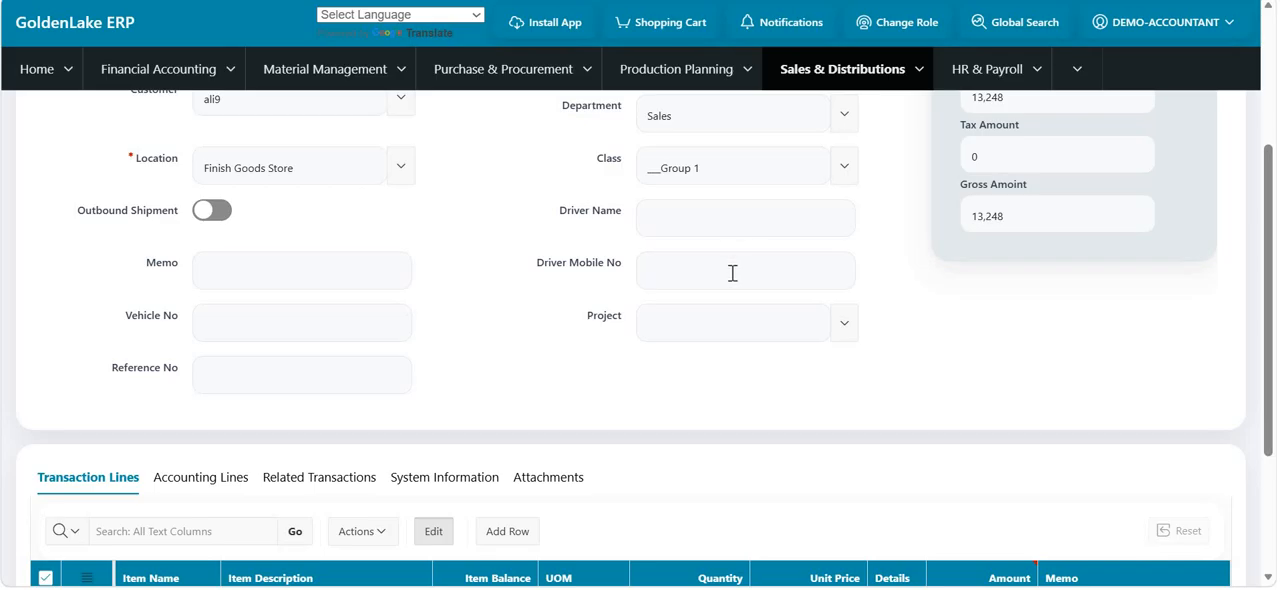
pyautogui.scroll(-2, 732, 273)
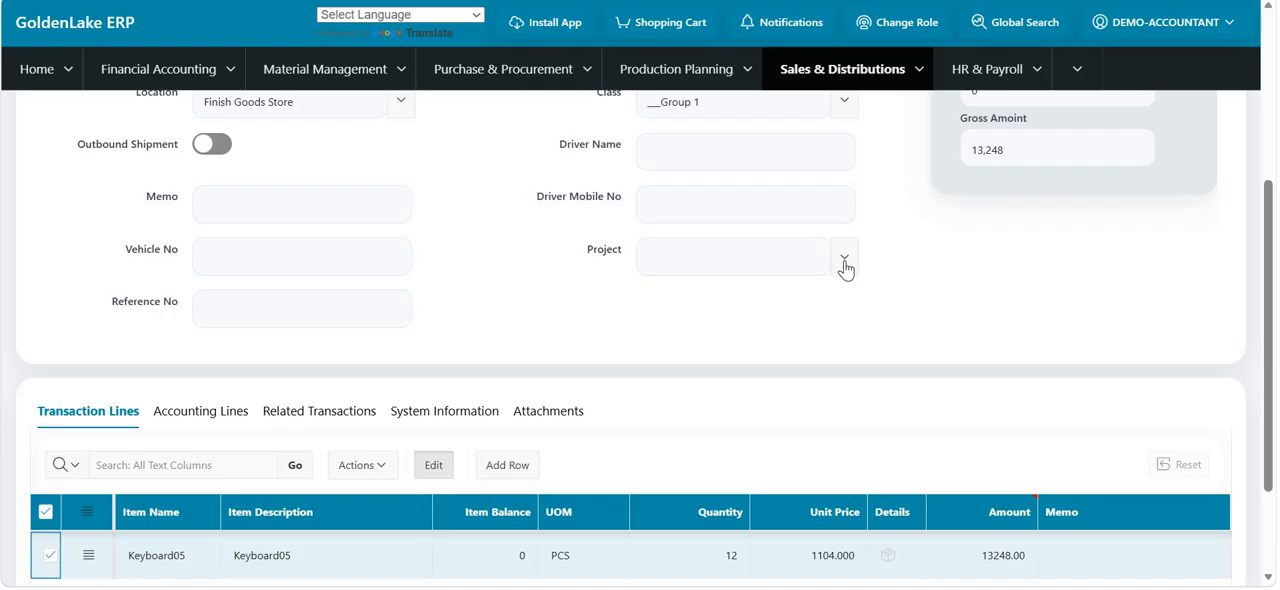
pyautogui.scroll(-2, 546, 286)
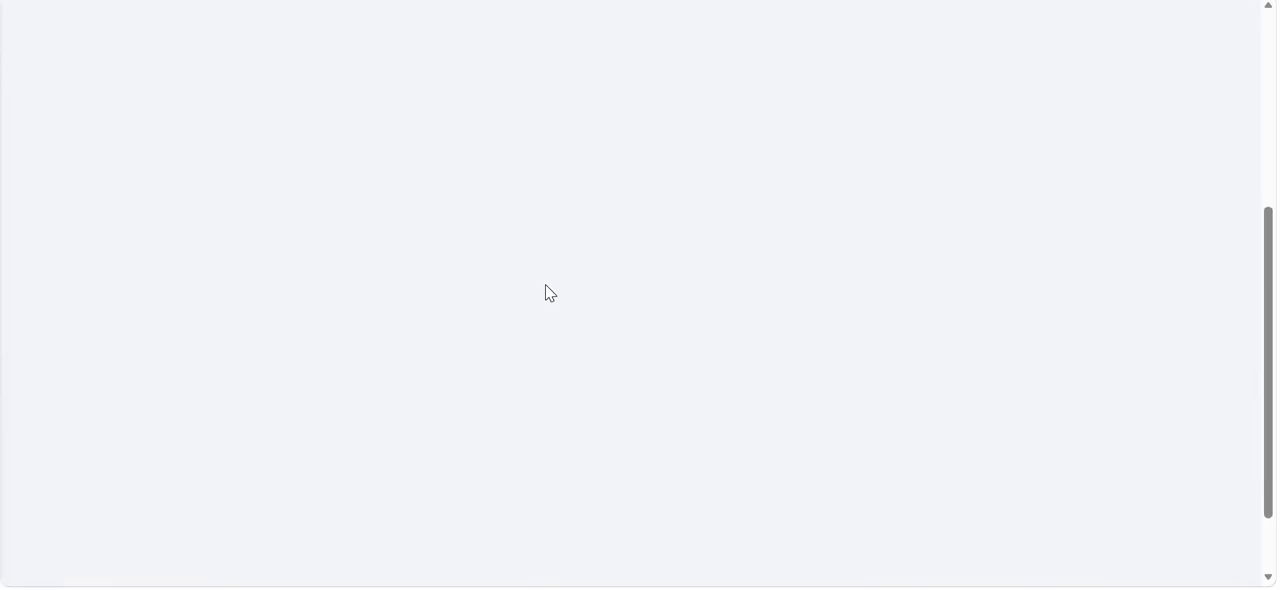
pyautogui.scroll(4, 709, 177)
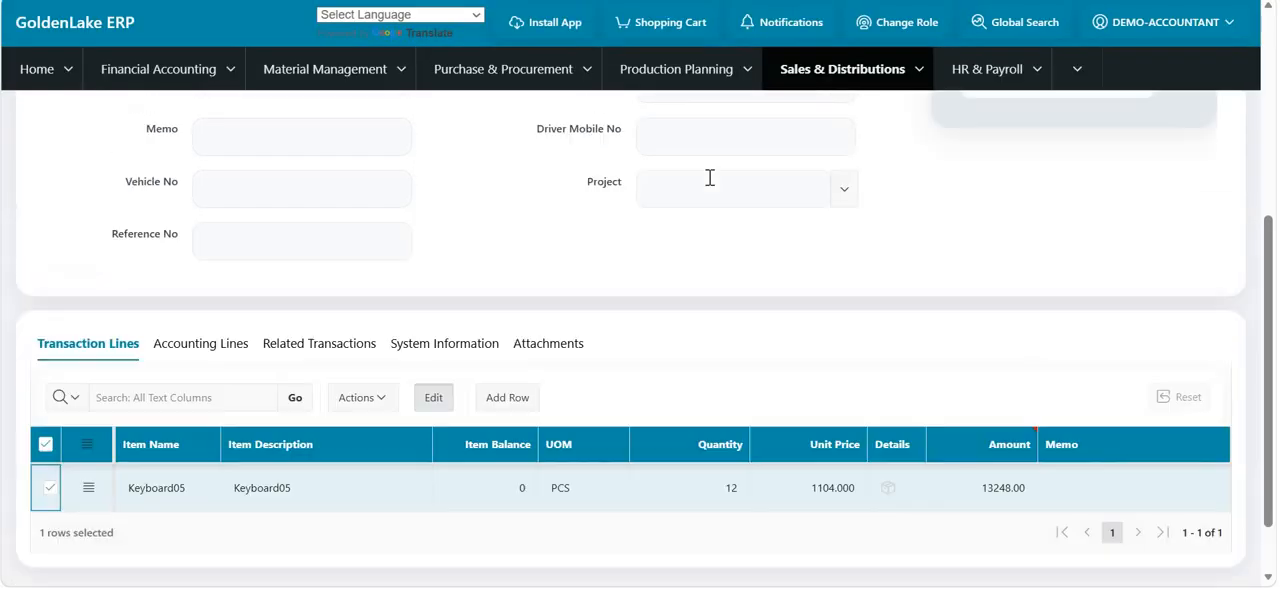
pyautogui.scroll(-4, 646, 271)
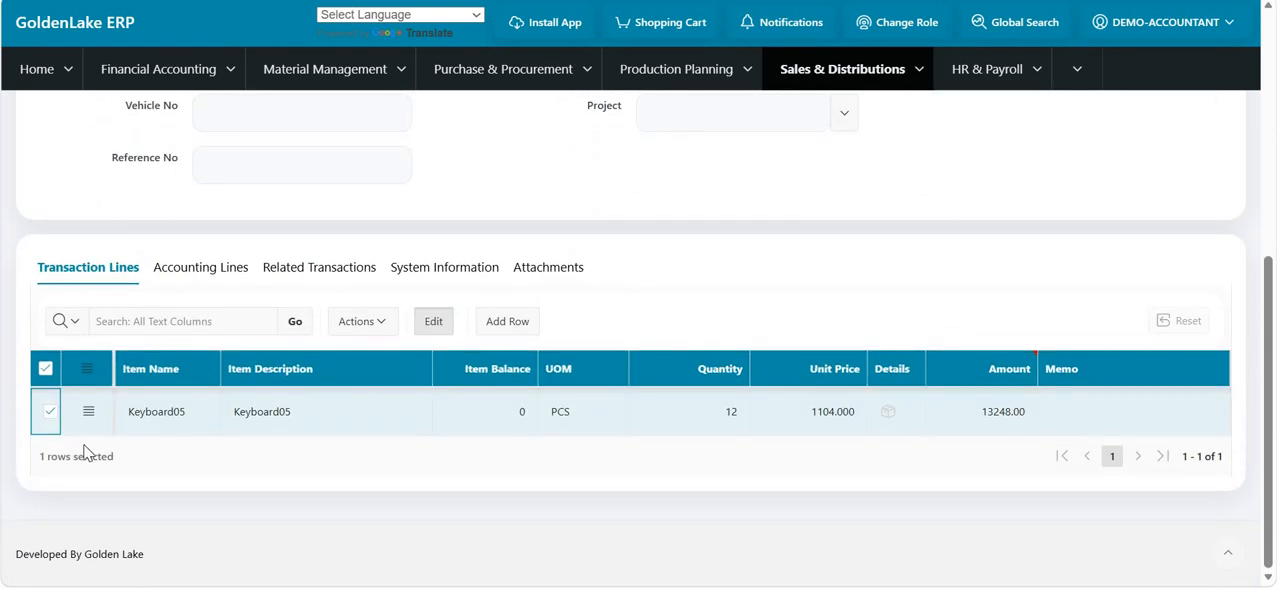
pyautogui.scroll(5, 430, 338)
pyautogui.scroll(1, 430, 341)
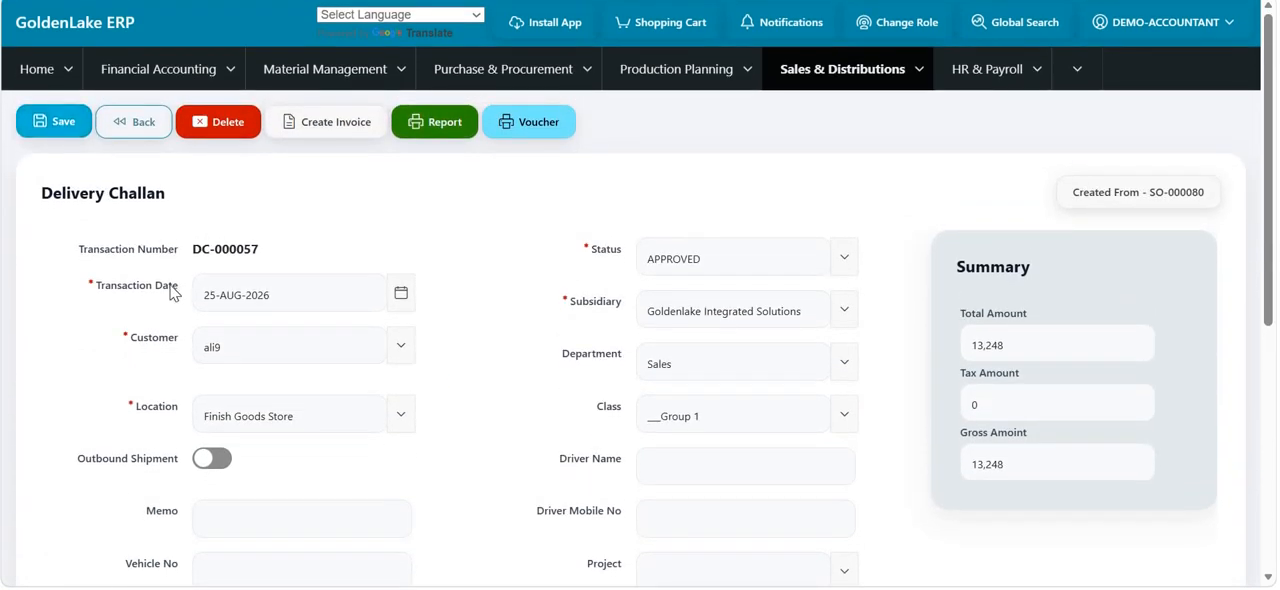
pyautogui.scroll(-5, 174, 292)
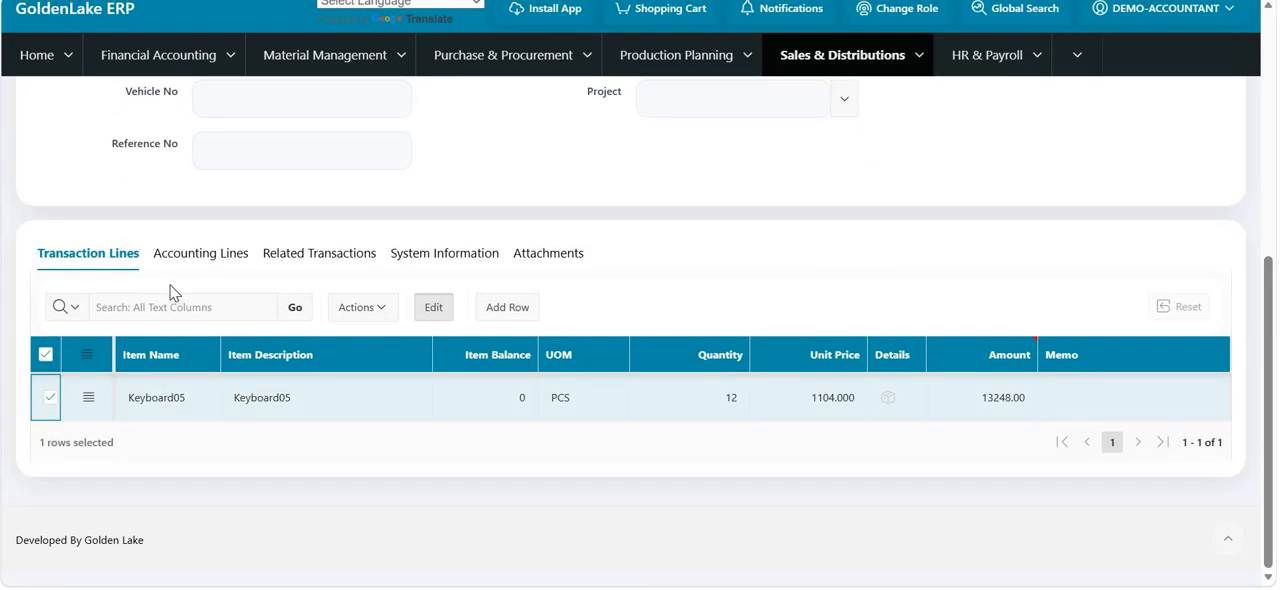
pyautogui.scroll(5, 78, 224)
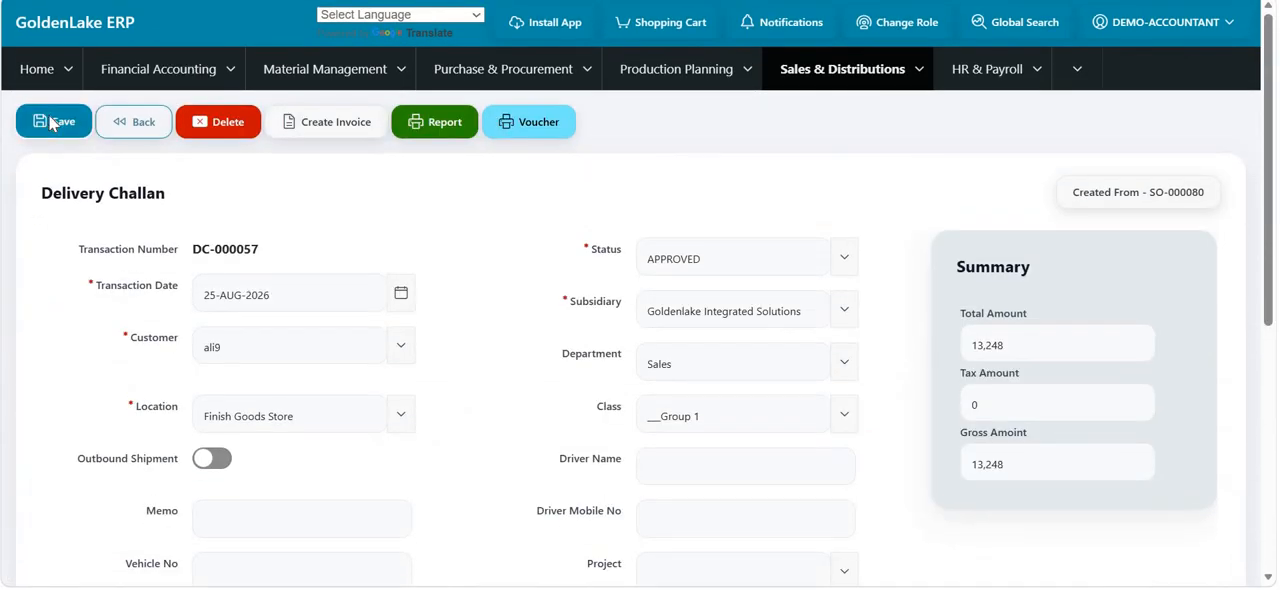
# - Save the delivery challan and view its report
pyautogui.click(48, 124)
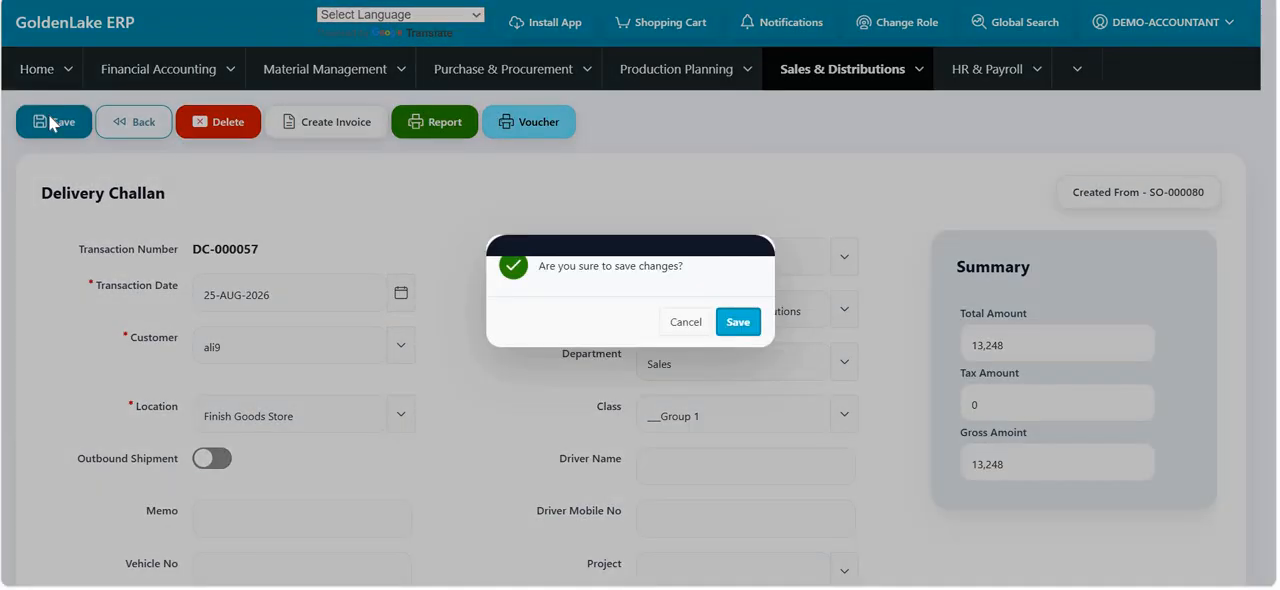
pyautogui.click(740, 320)
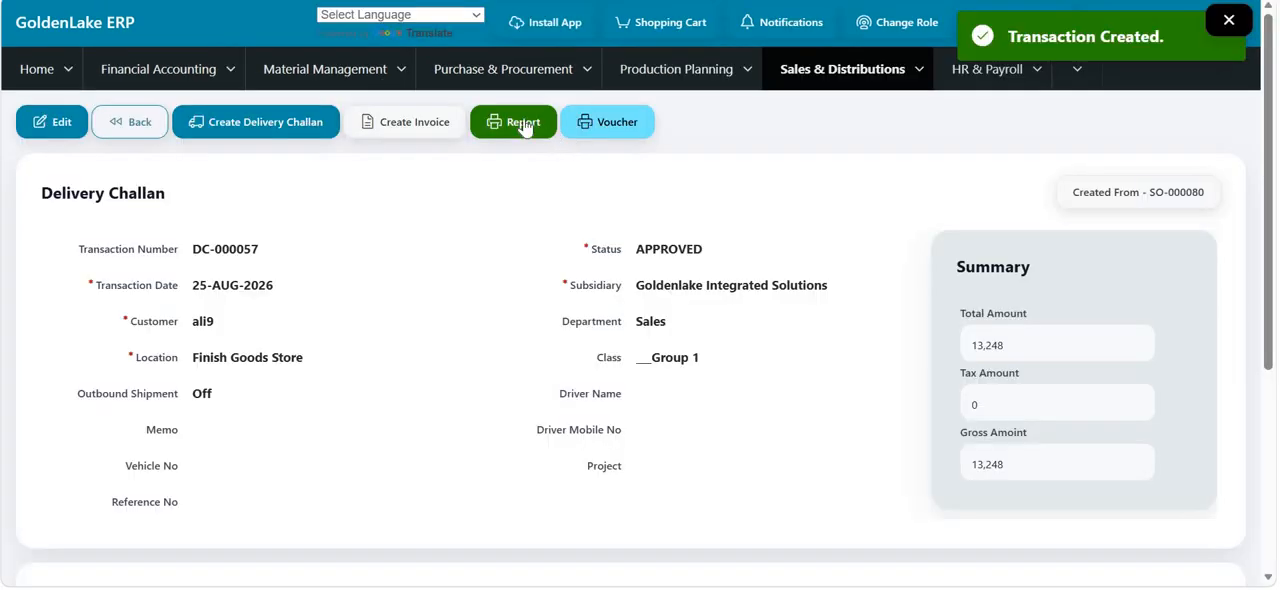
pyautogui.click(513, 122)
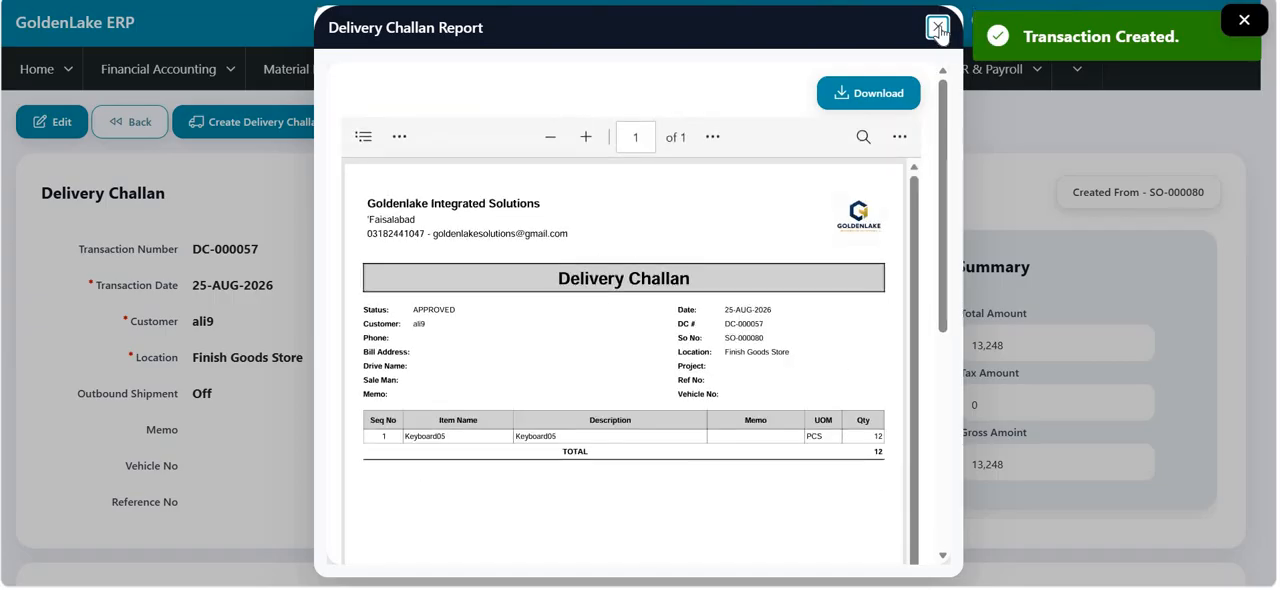
pyautogui.click(937, 28)
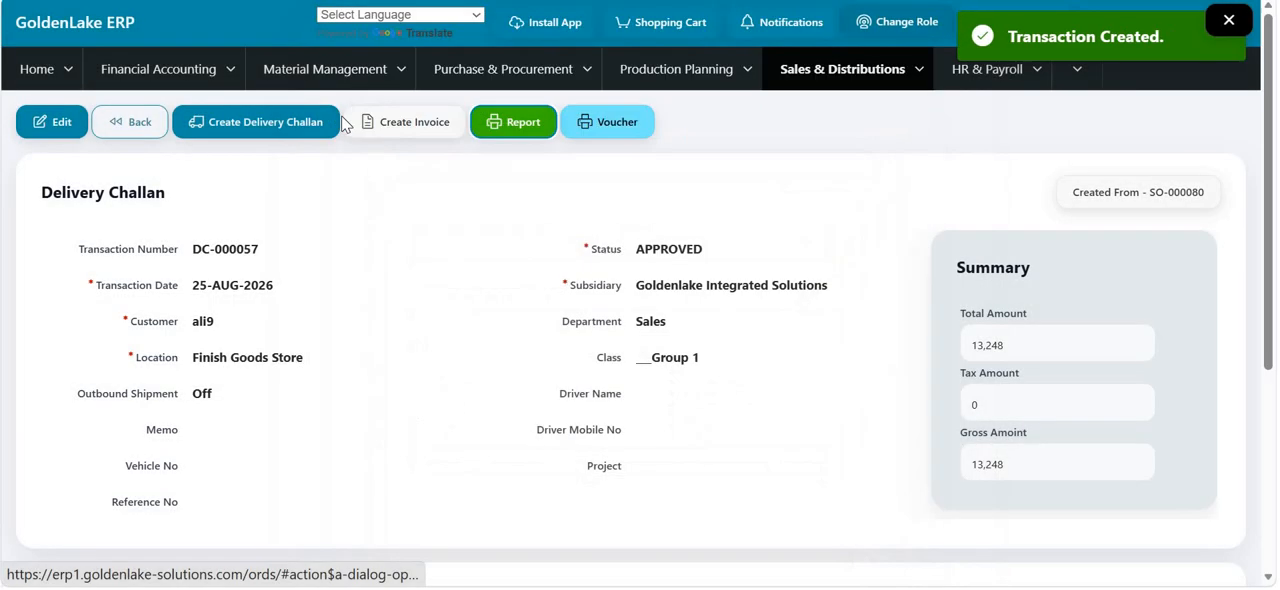
# - Create an invoice from the saved delivery challan and open that invoice
pyautogui.click(400, 128)
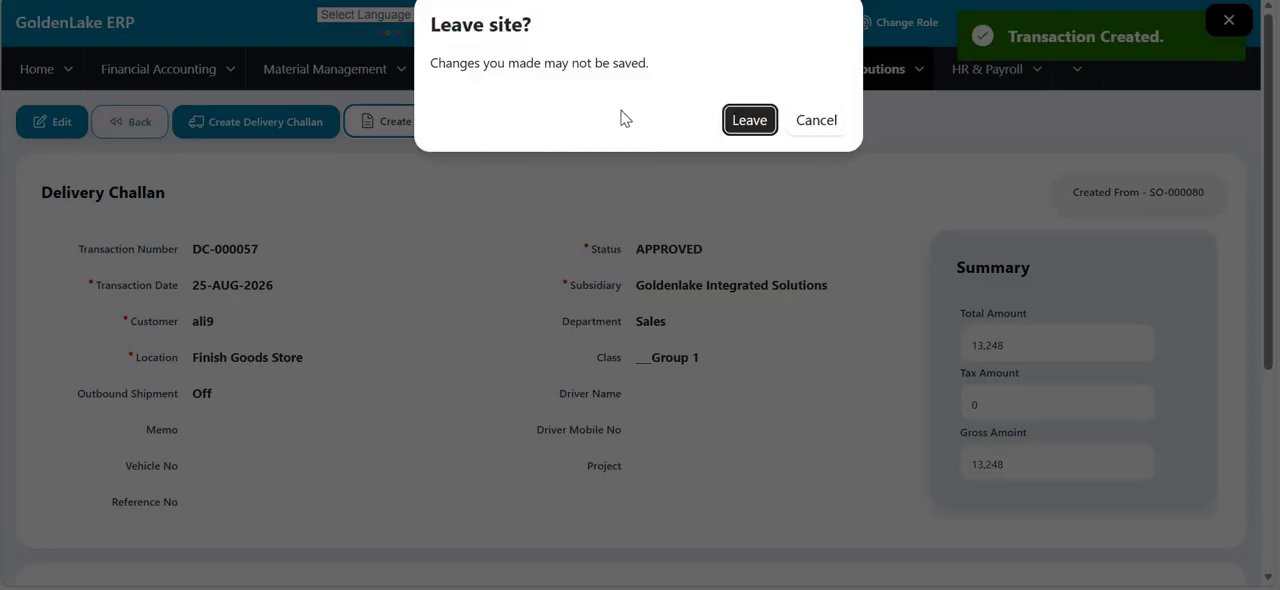
pyautogui.click(748, 120)
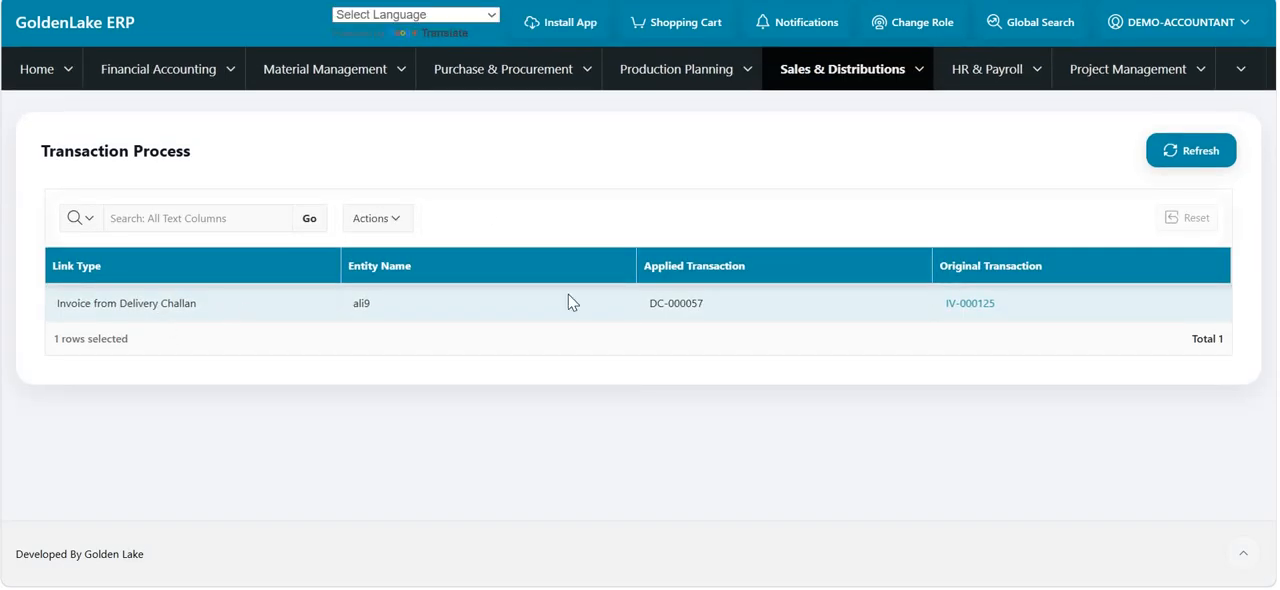
pyautogui.click(976, 307)
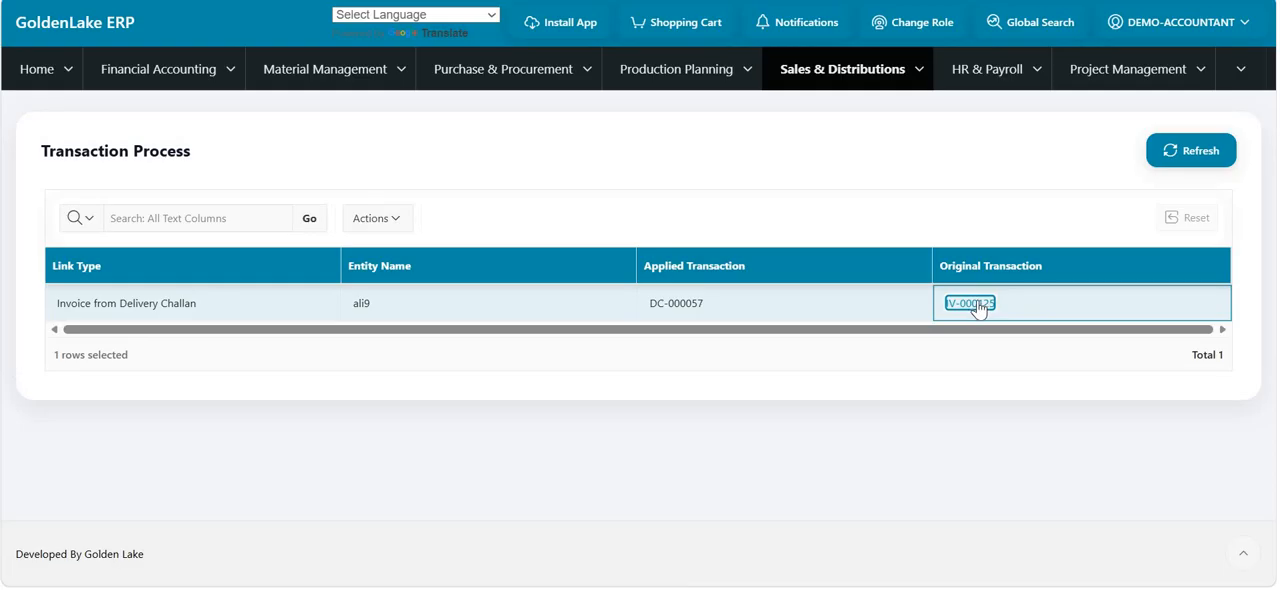
pyautogui.click(978, 309)
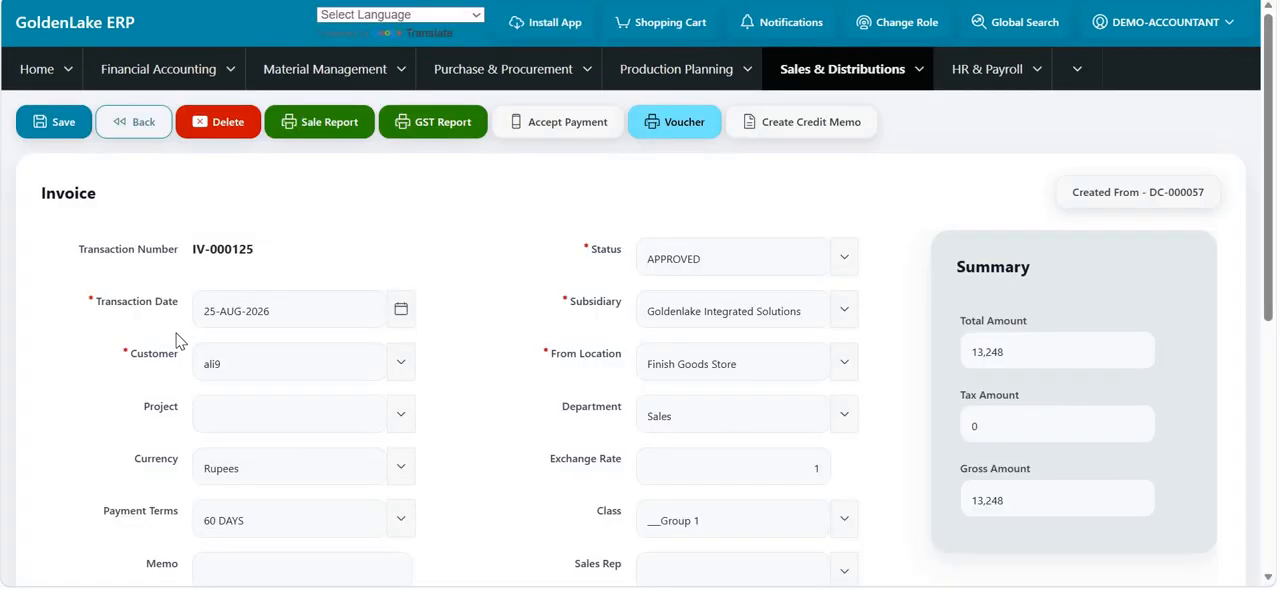
# - Review the invoice's header fields, transaction lines, accounting lines and expense lines
pyautogui.scroll(-1, 178, 341)
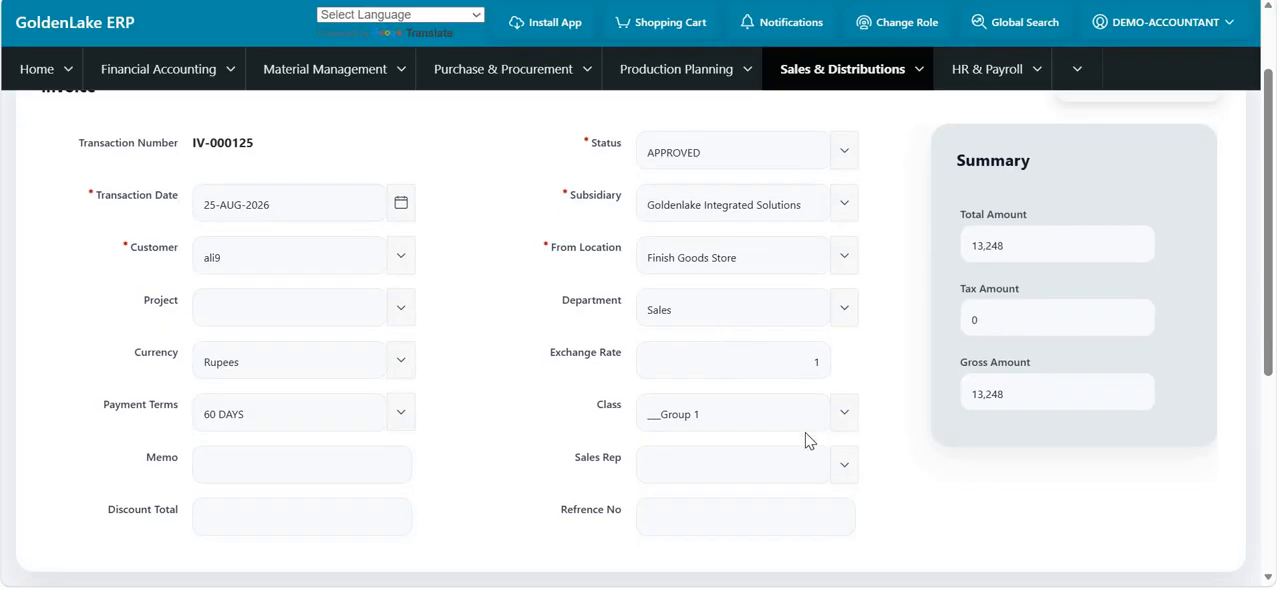
pyautogui.scroll(-3, 505, 437)
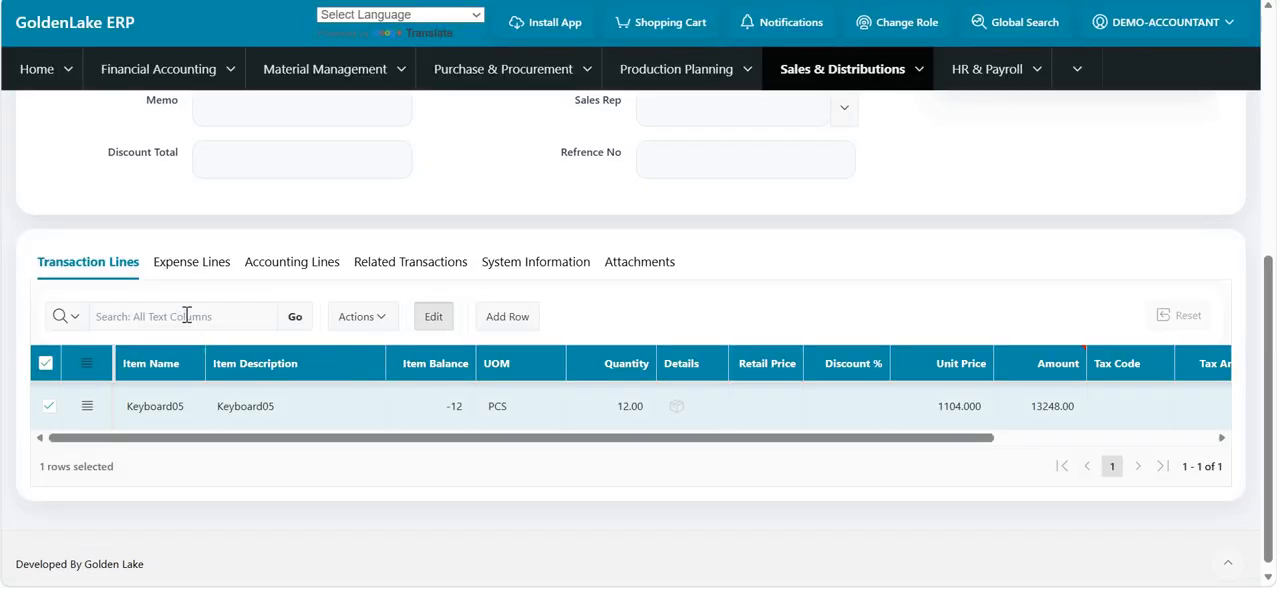
pyautogui.click(279, 276)
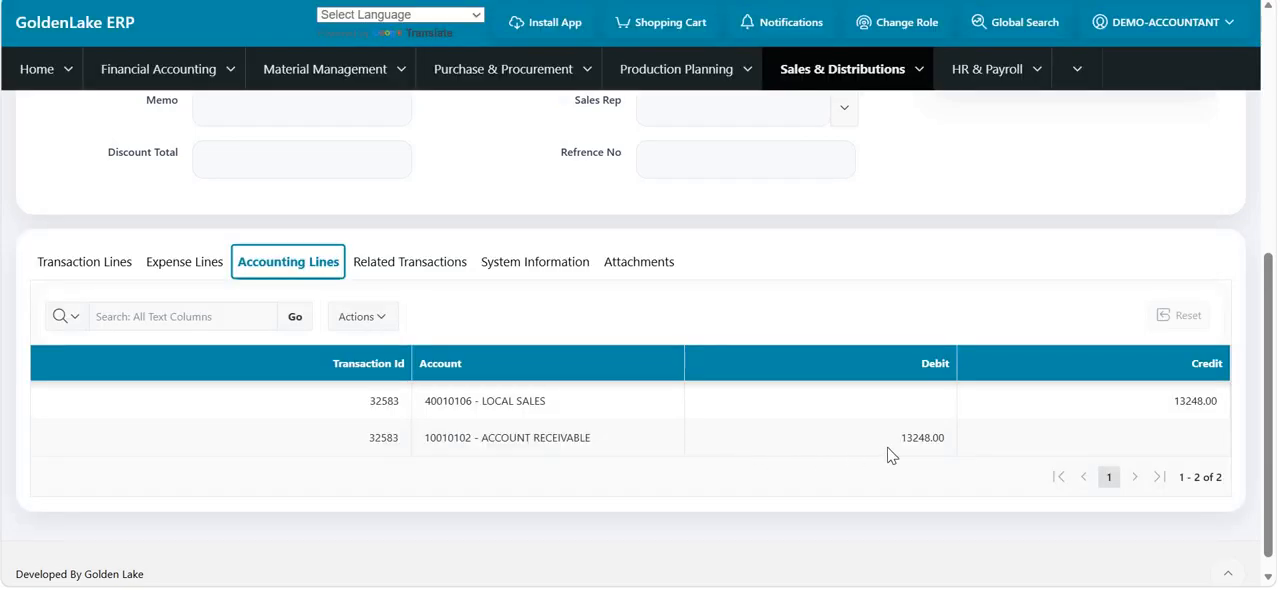
pyautogui.scroll(1, 129, 297)
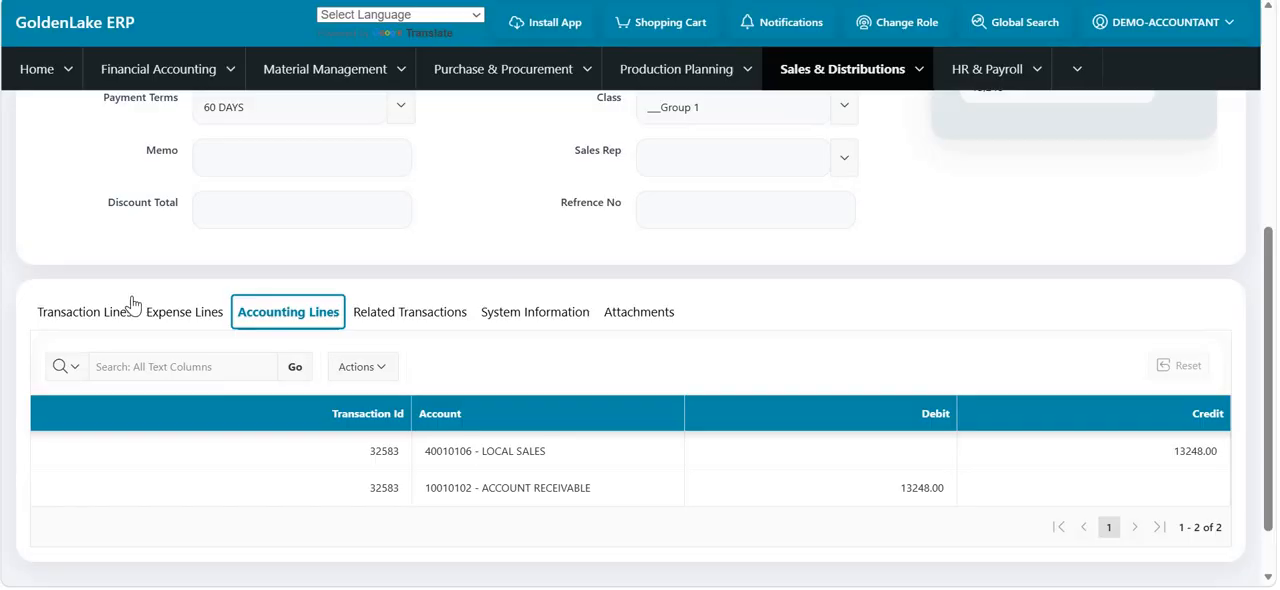
pyautogui.click(181, 316)
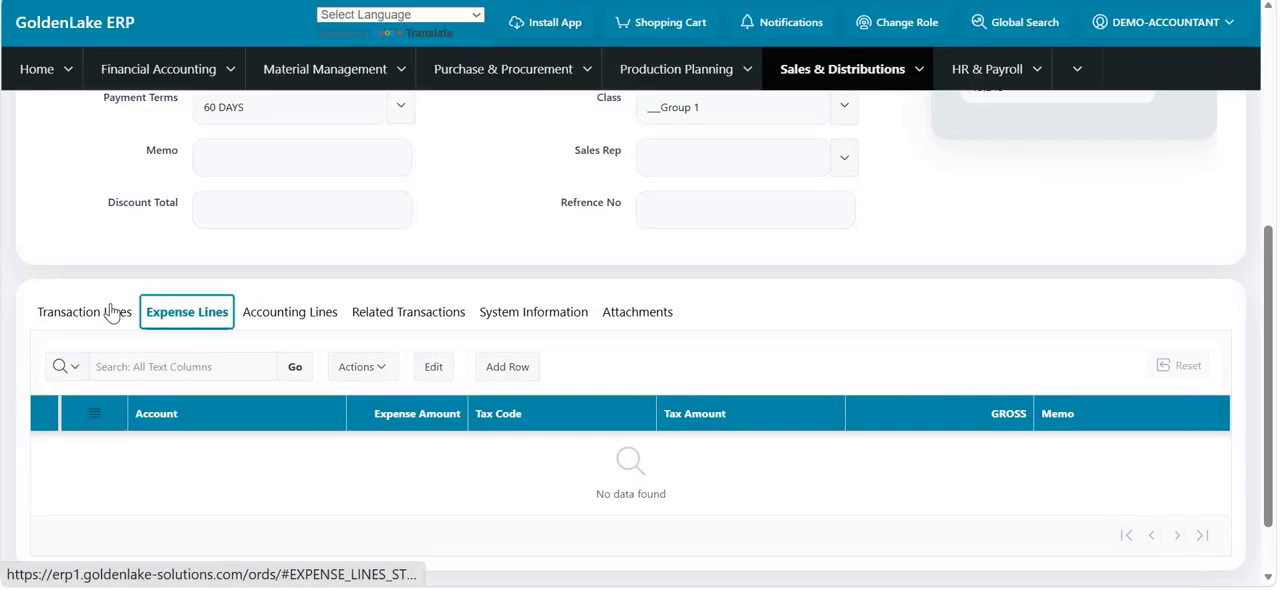
pyautogui.click(108, 312)
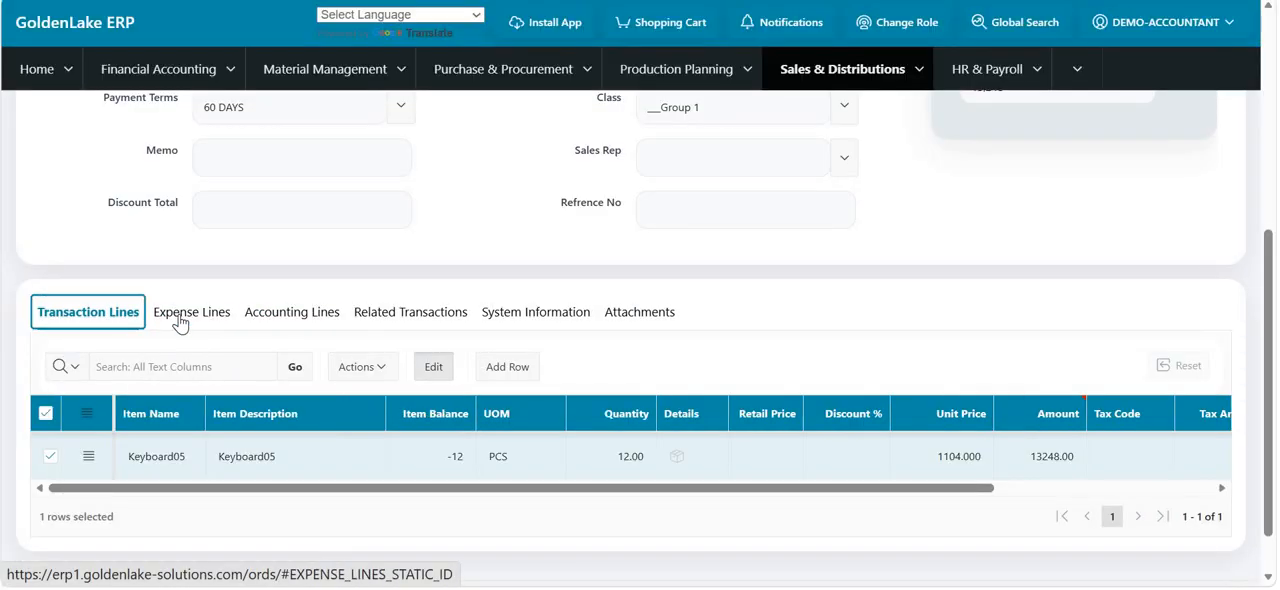
pyautogui.click(180, 322)
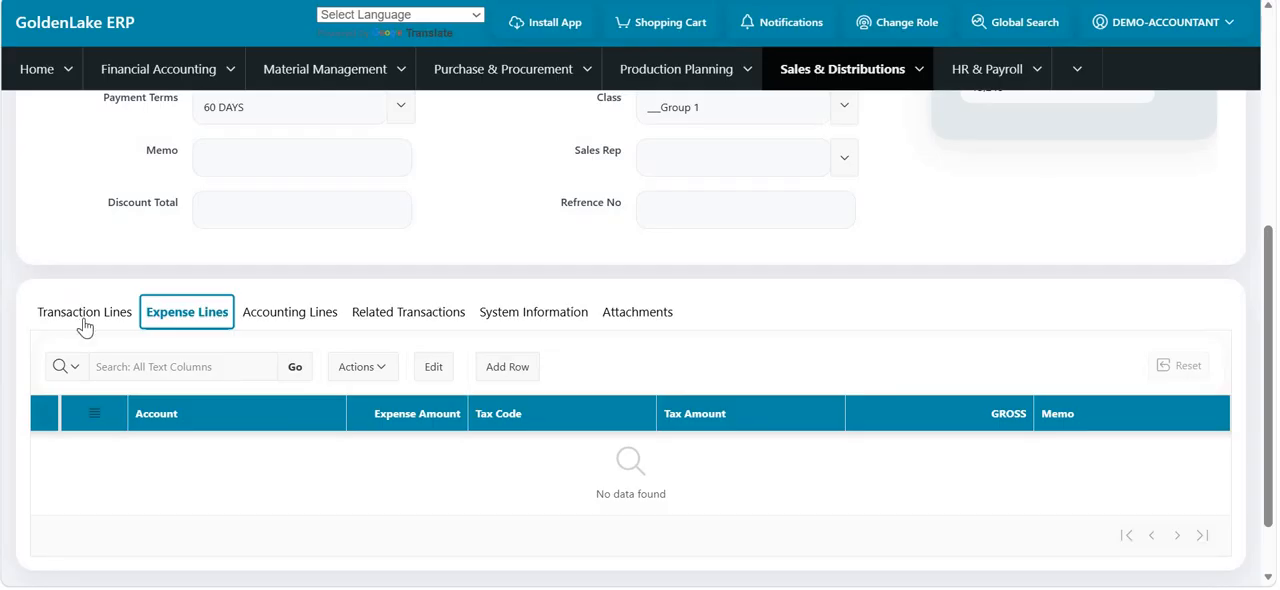
# - Save the invoice, and open and close its GST report
pyautogui.scroll(4, 85, 326)
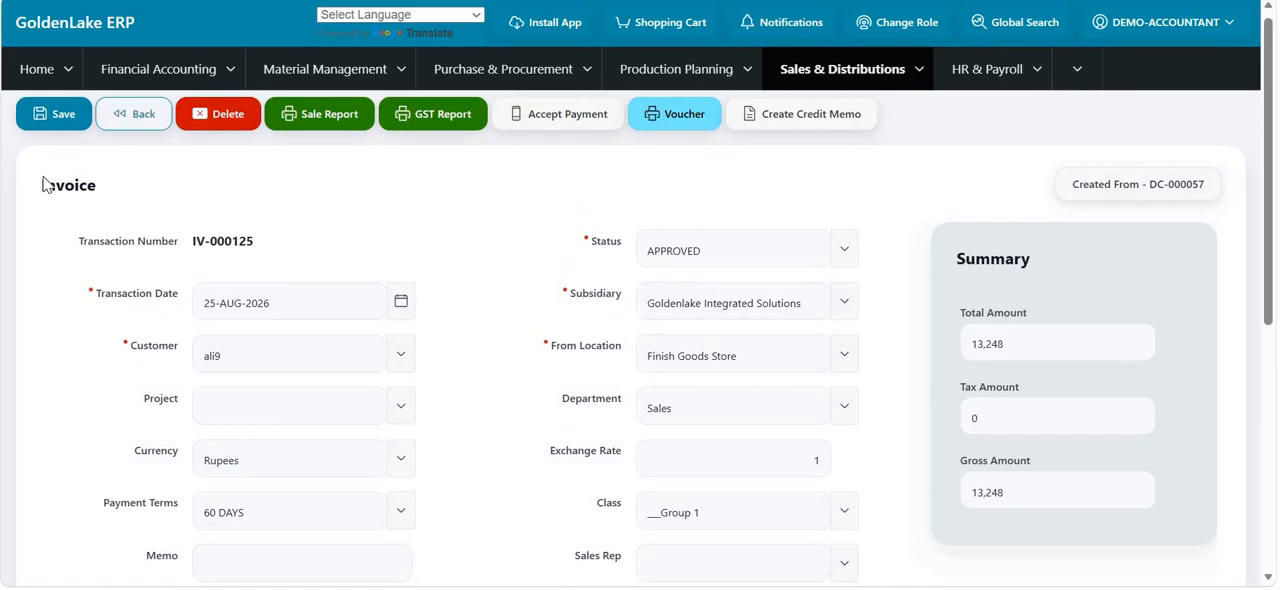
pyautogui.click(52, 124)
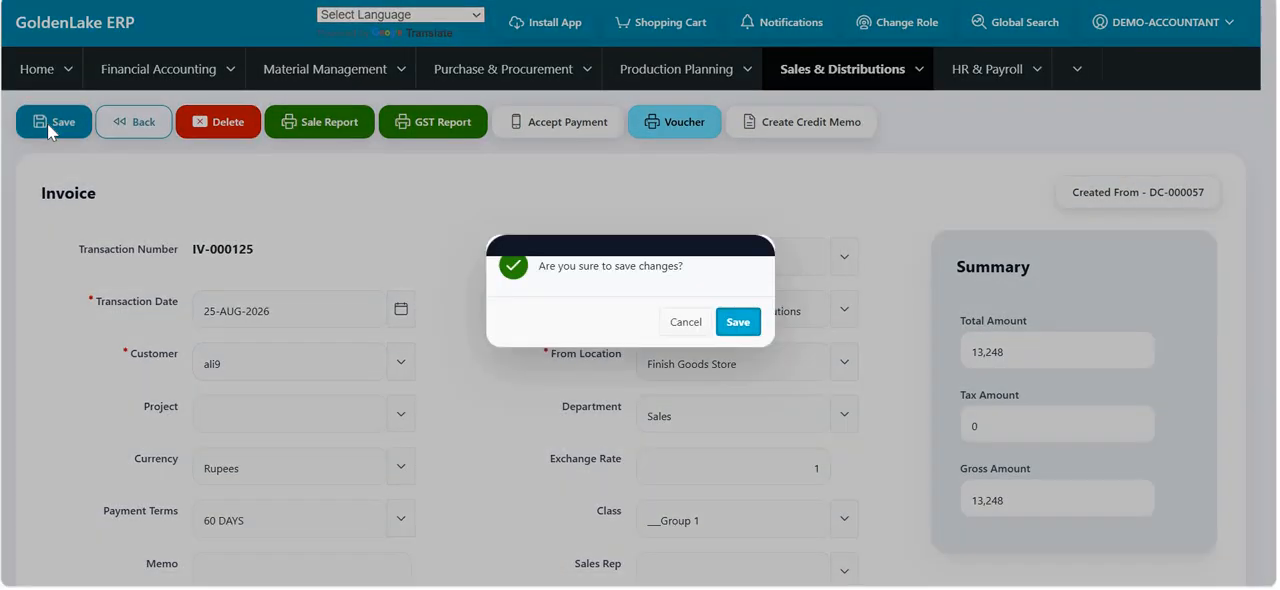
pyautogui.click(738, 321)
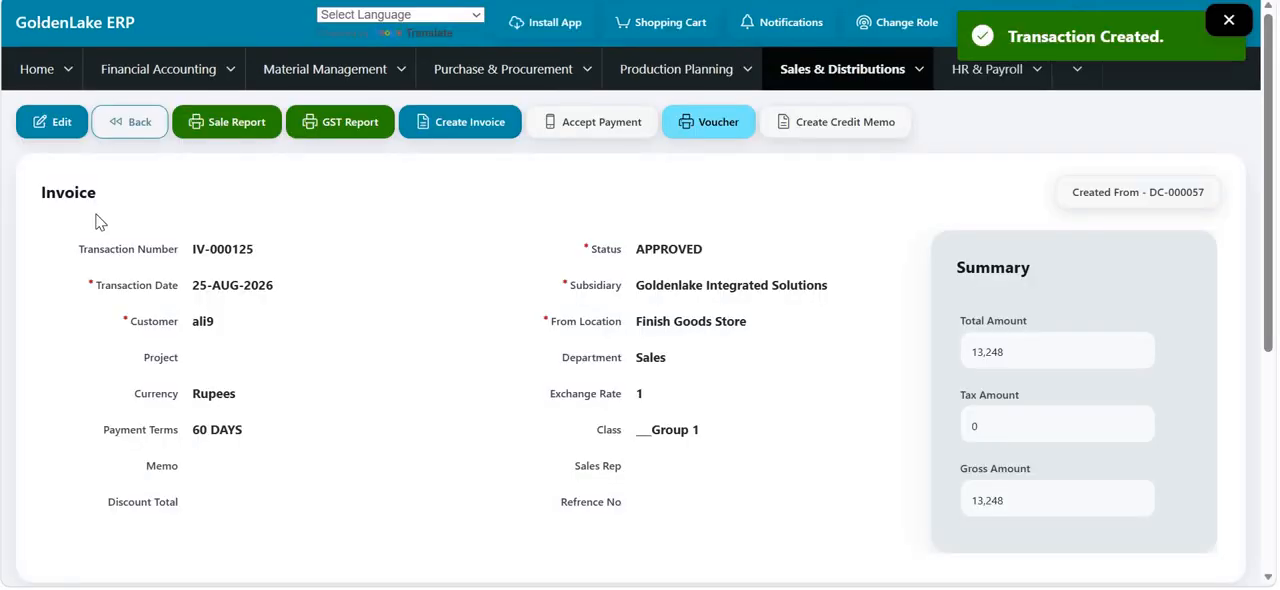
pyautogui.click(359, 123)
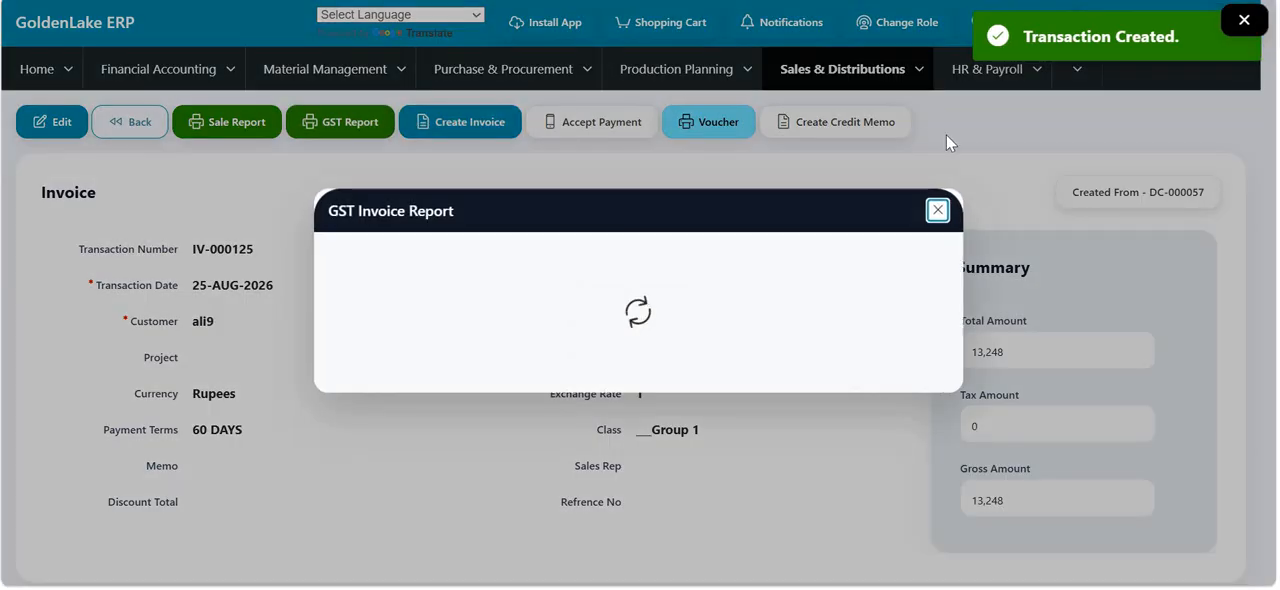
pyautogui.click(940, 214)
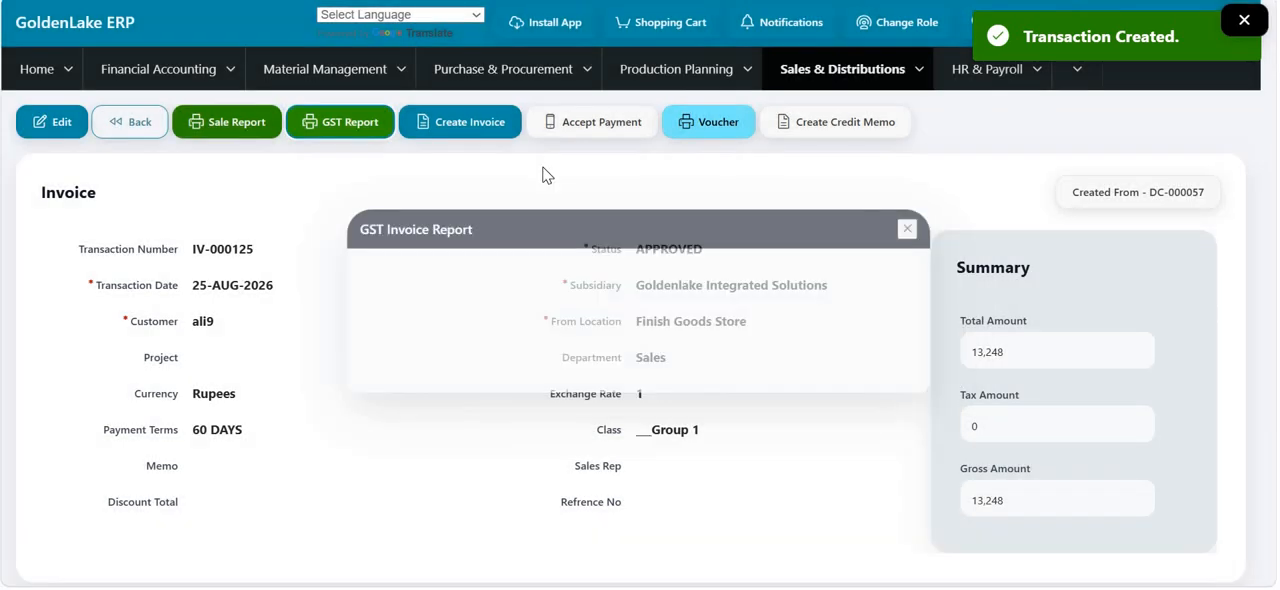
# - View the invoice's GST report once more, and start a customer payment from the invoice
pyautogui.click(352, 124)
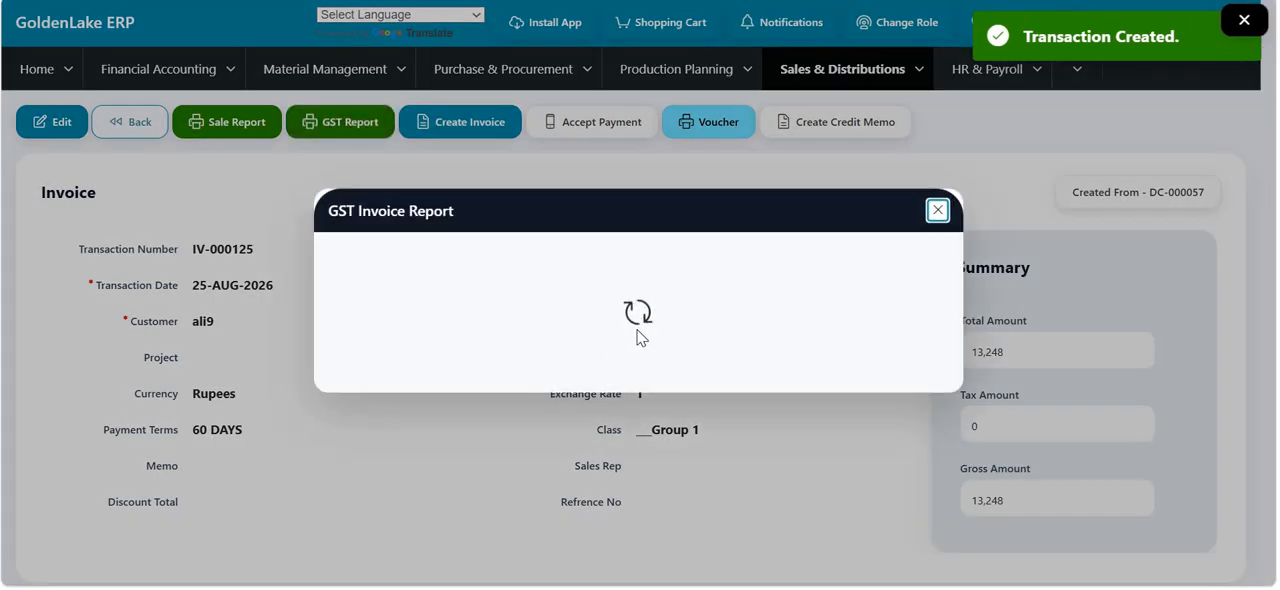
pyautogui.click(938, 213)
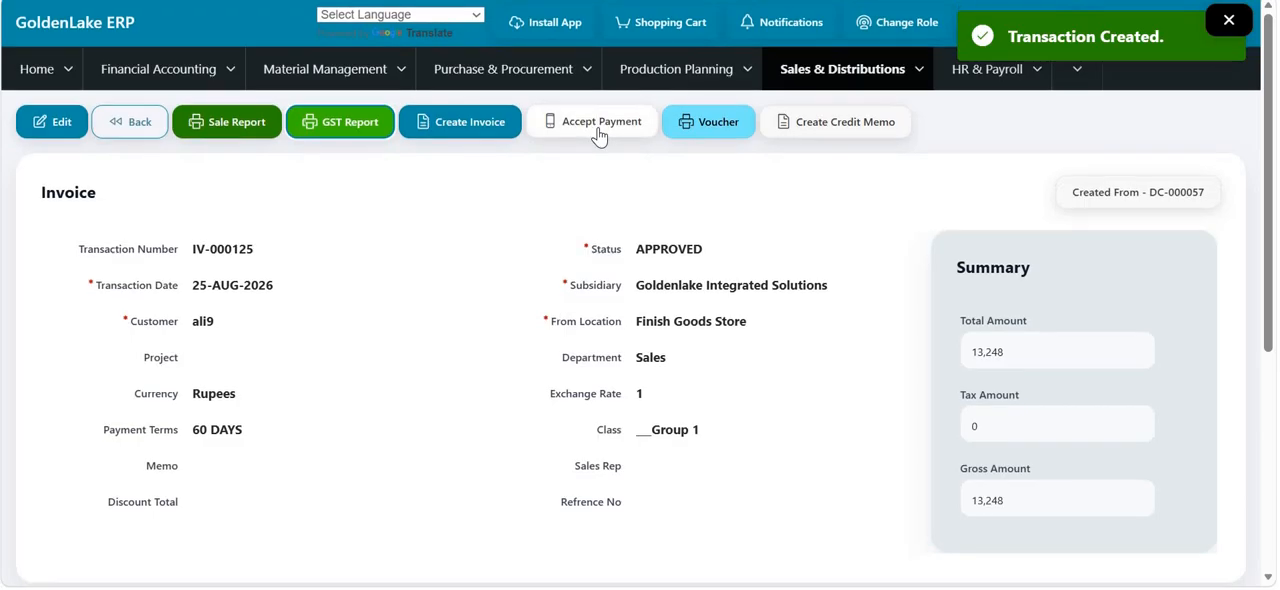
pyautogui.click(598, 134)
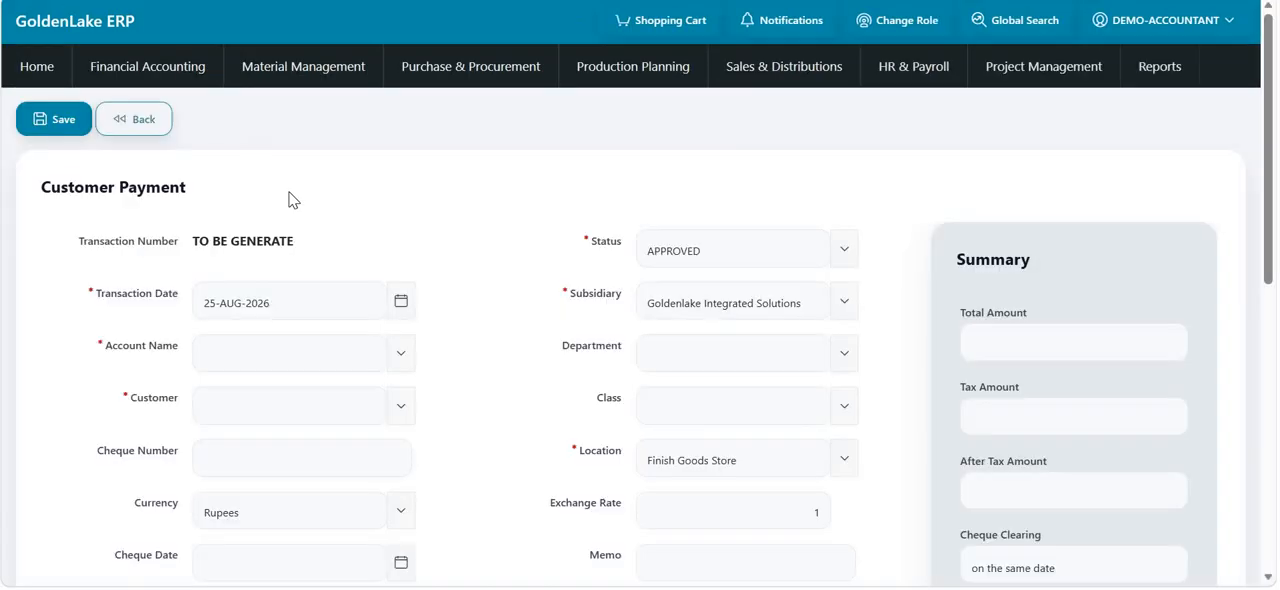
pyautogui.click(403, 362)
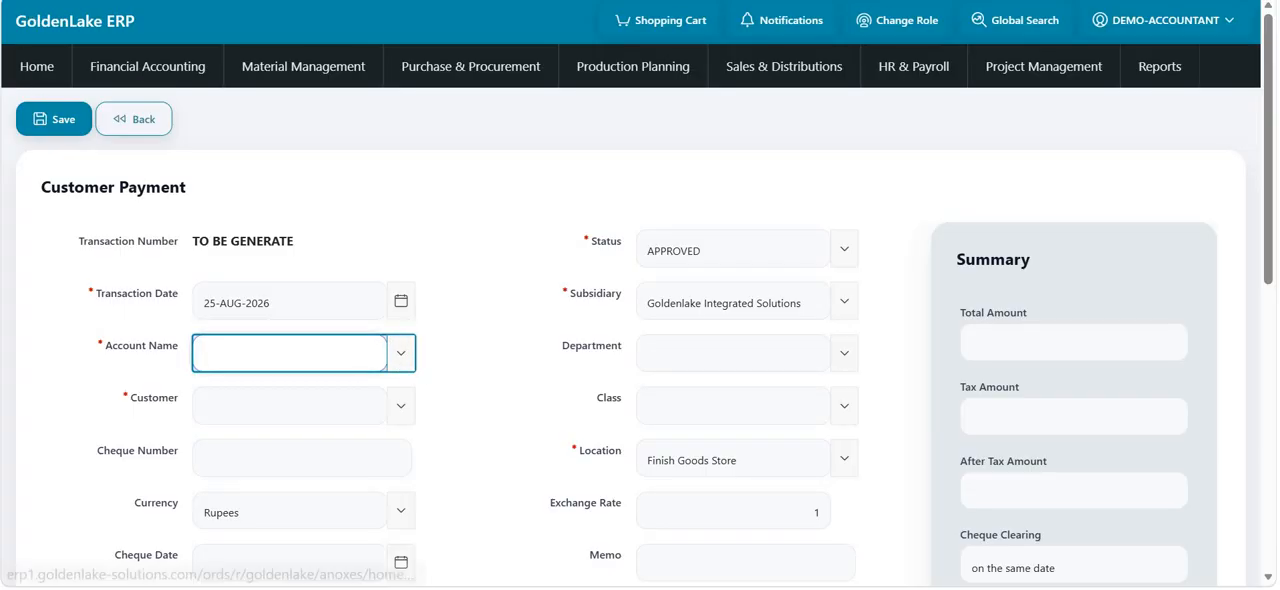
pyautogui.click(400, 366)
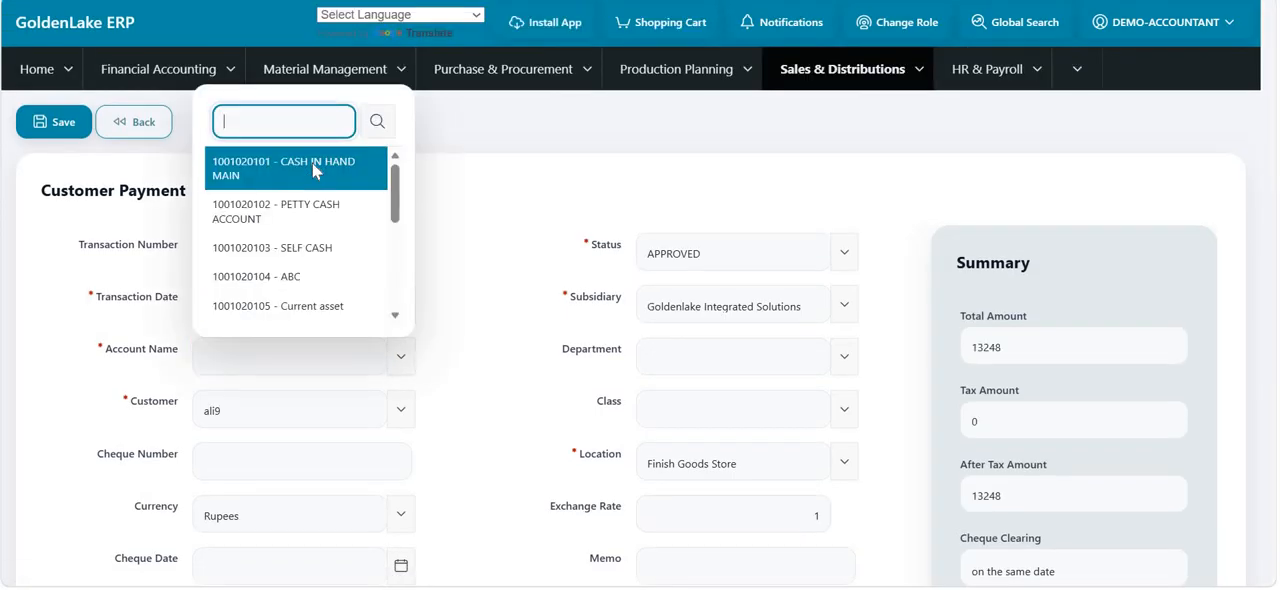
pyautogui.click(312, 163)
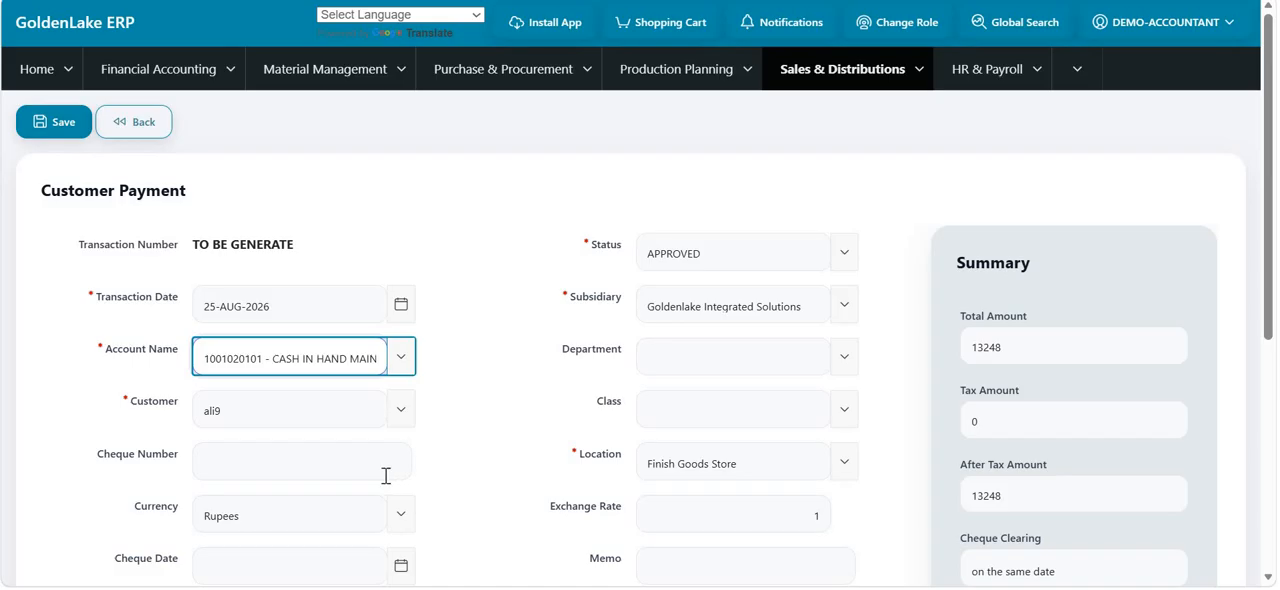
pyautogui.scroll(-1, 385, 476)
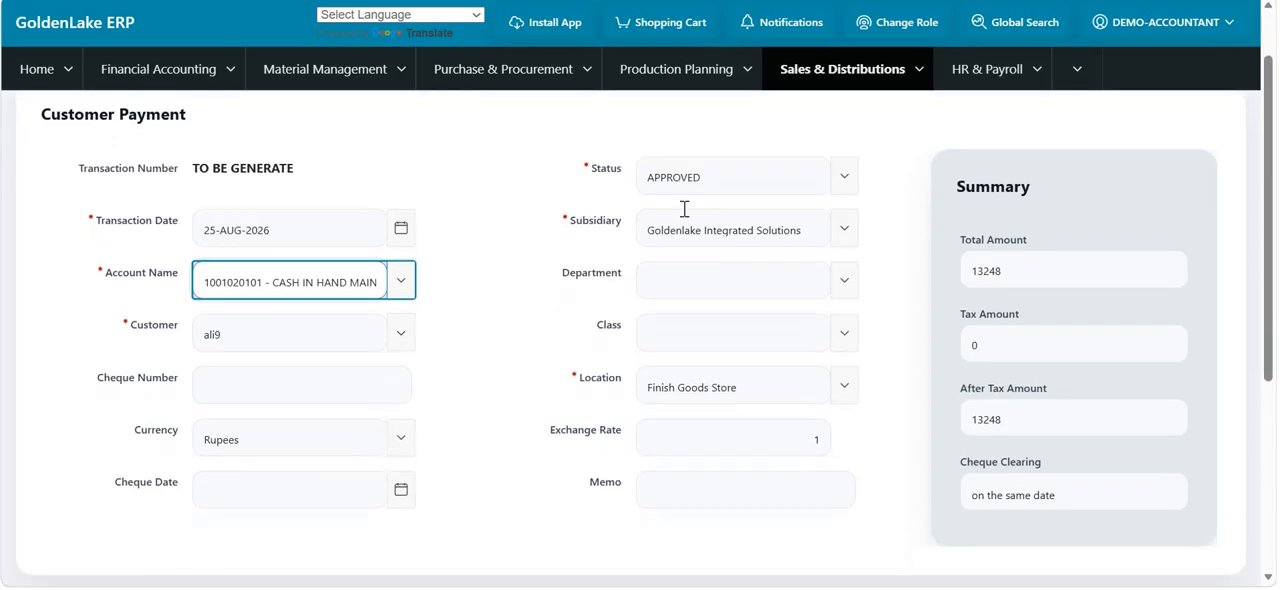
pyautogui.click(842, 282)
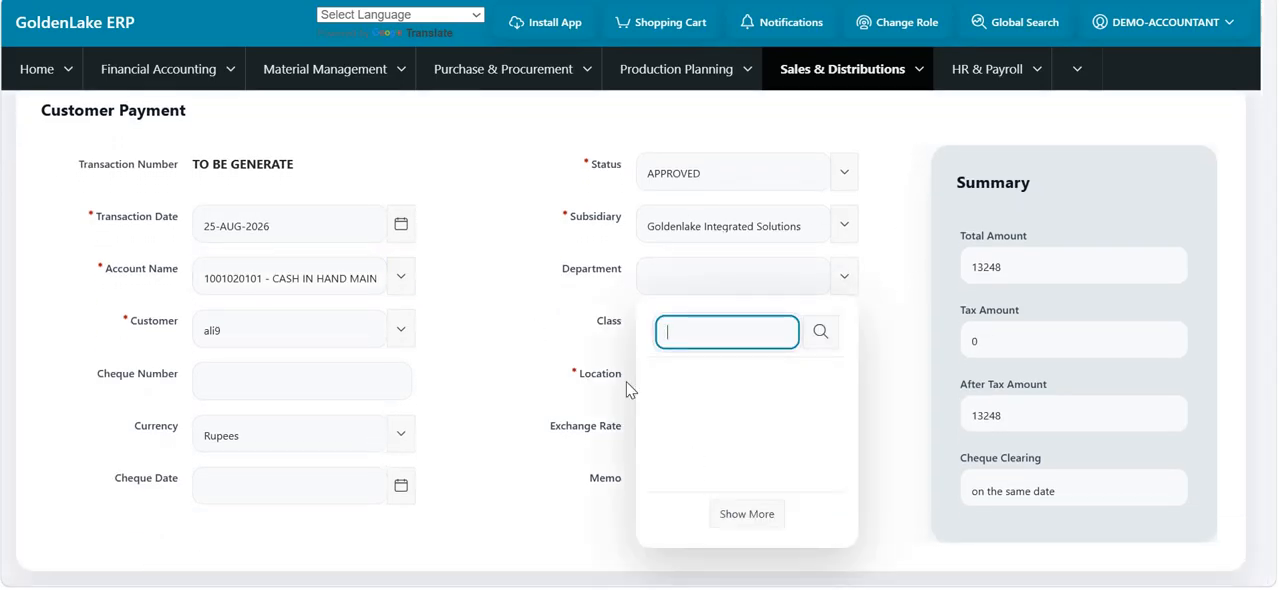
pyautogui.click(676, 485)
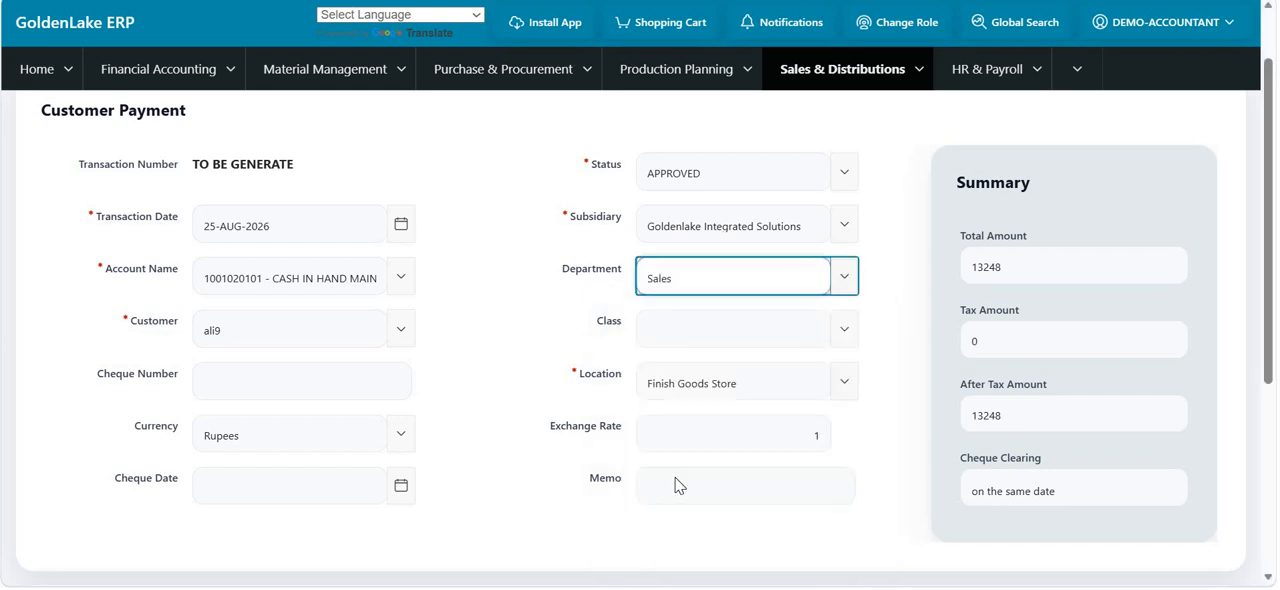
# - Check the invoice applied to the customer payment and save the payment
pyautogui.scroll(-1, 677, 480)
pyautogui.scroll(-3, 648, 407)
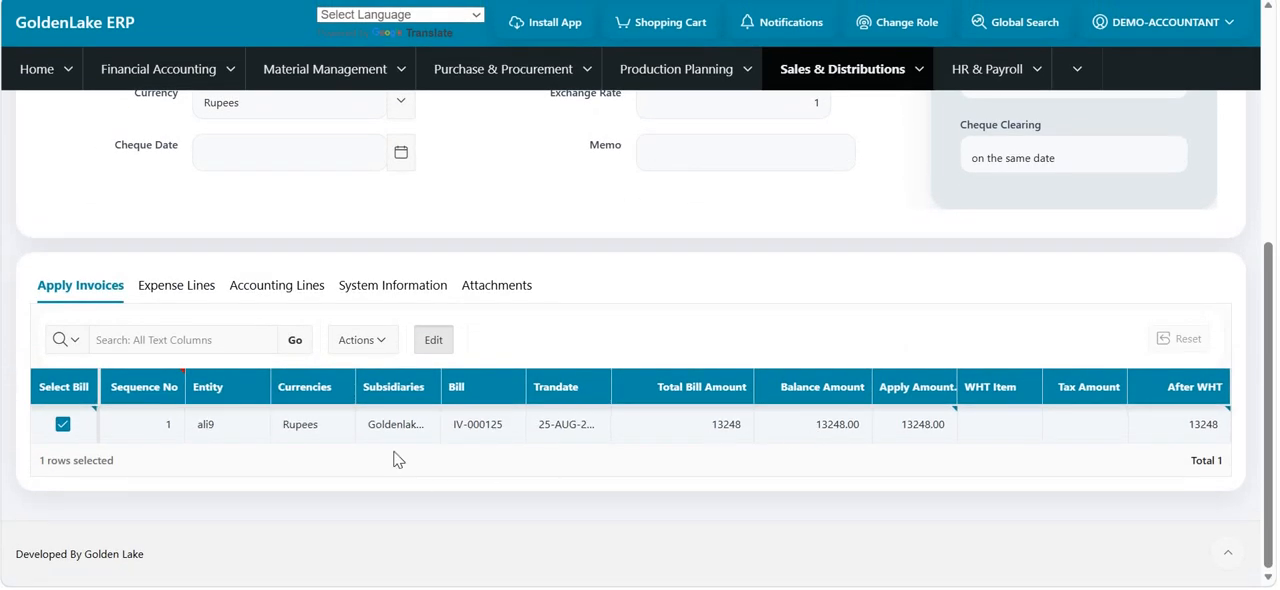
pyautogui.scroll(1, 484, 425)
pyautogui.scroll(4, 479, 416)
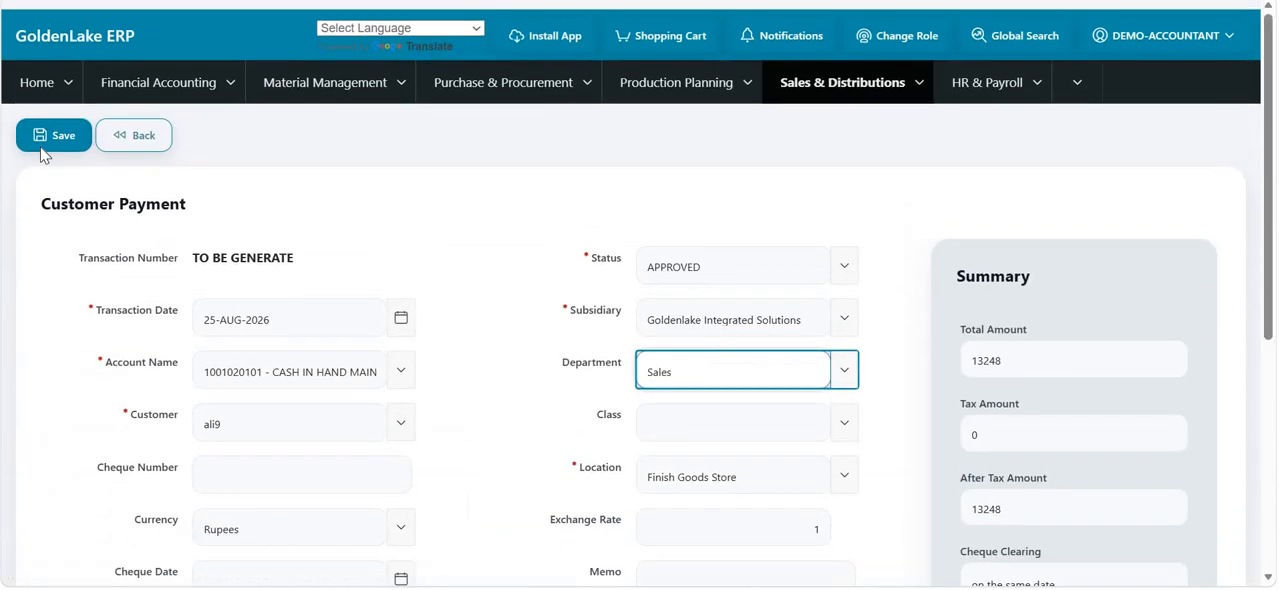
pyautogui.click(43, 128)
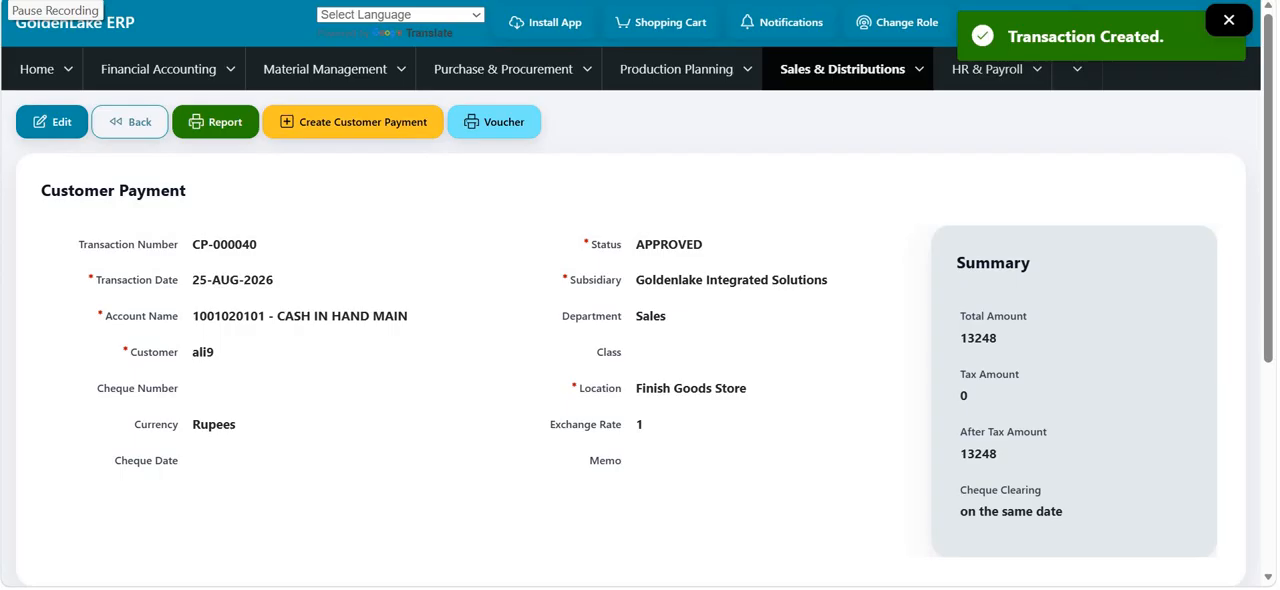
# - View and close the customer payment's report, and look over the saved payment record
pyautogui.click(210, 123)
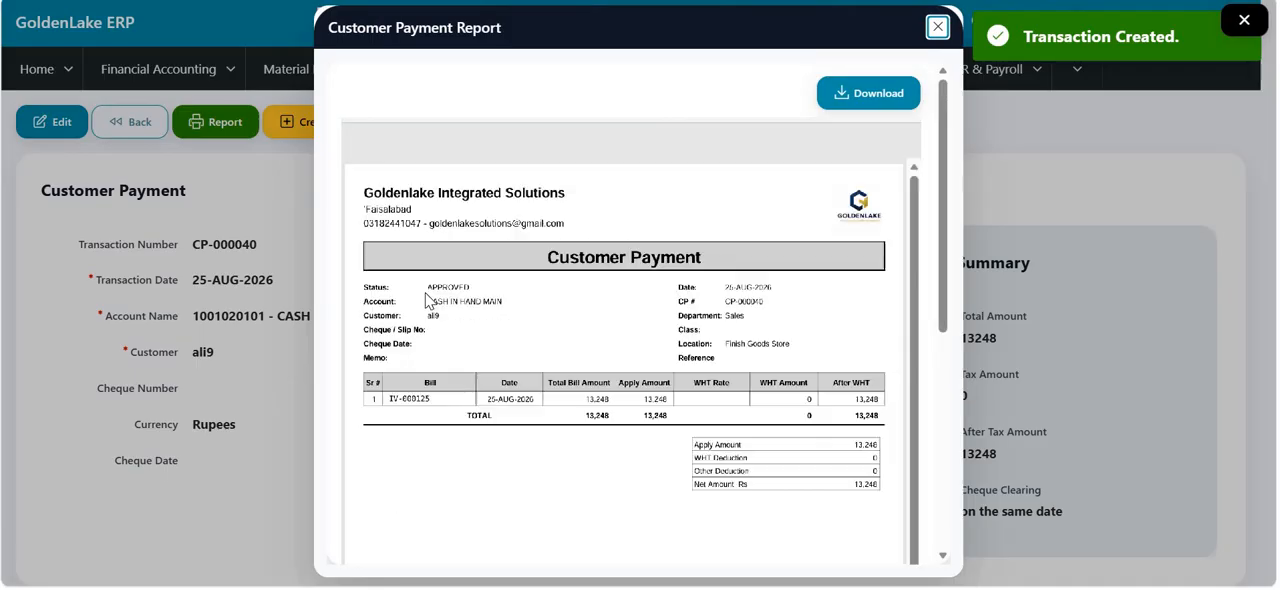
pyautogui.click(936, 28)
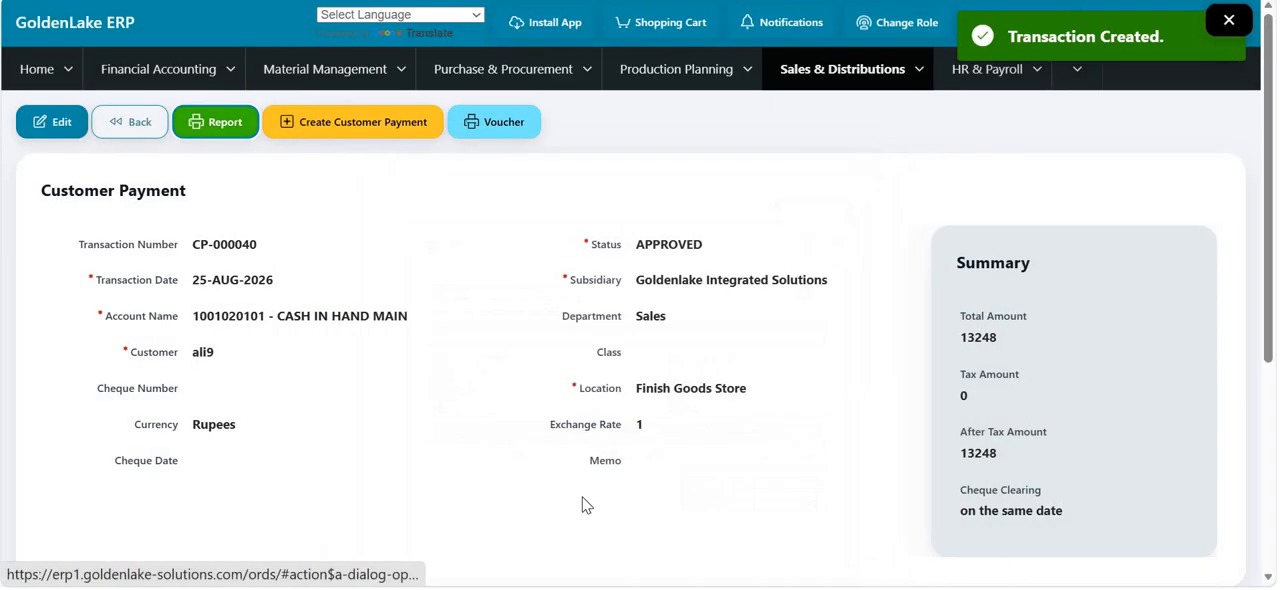
pyautogui.scroll(-5, 583, 503)
pyautogui.scroll(5, 583, 503)
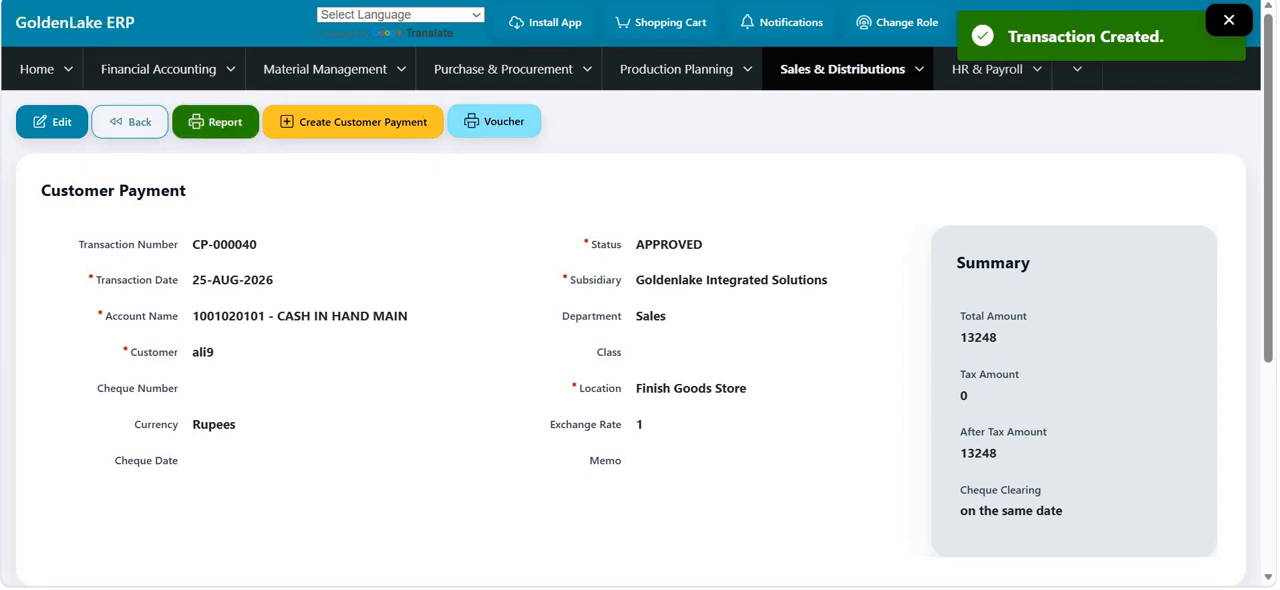
# - Open the Mart Point of Sale page from the sales functions
pyautogui.click(928, 78)
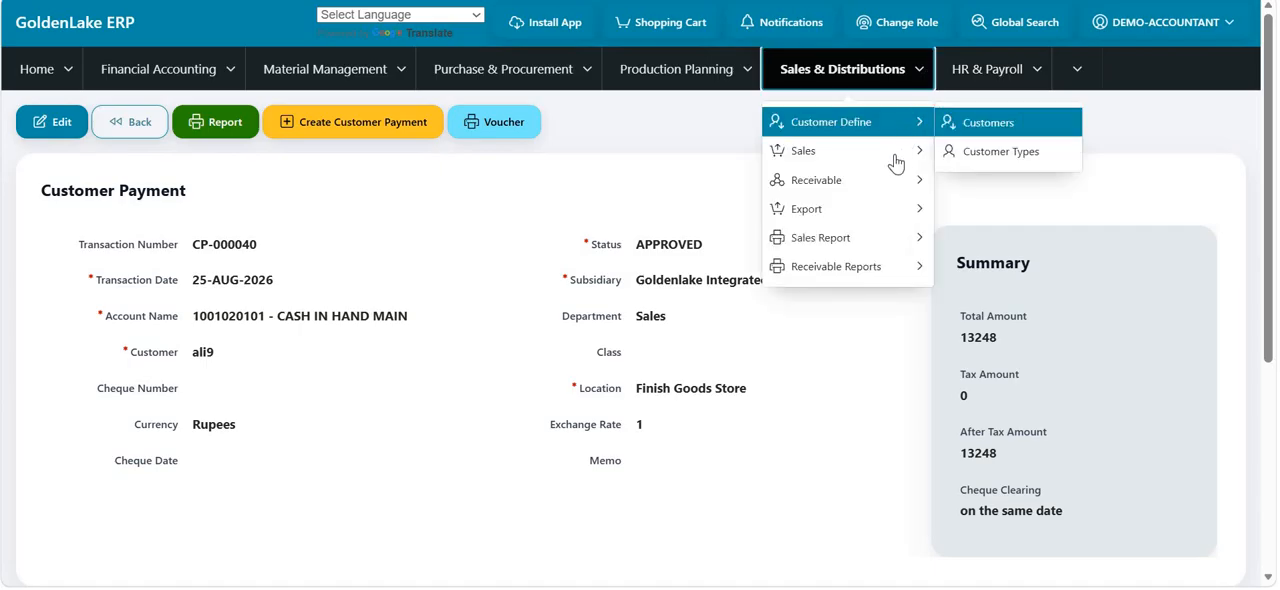
pyautogui.moveTo(889, 181)
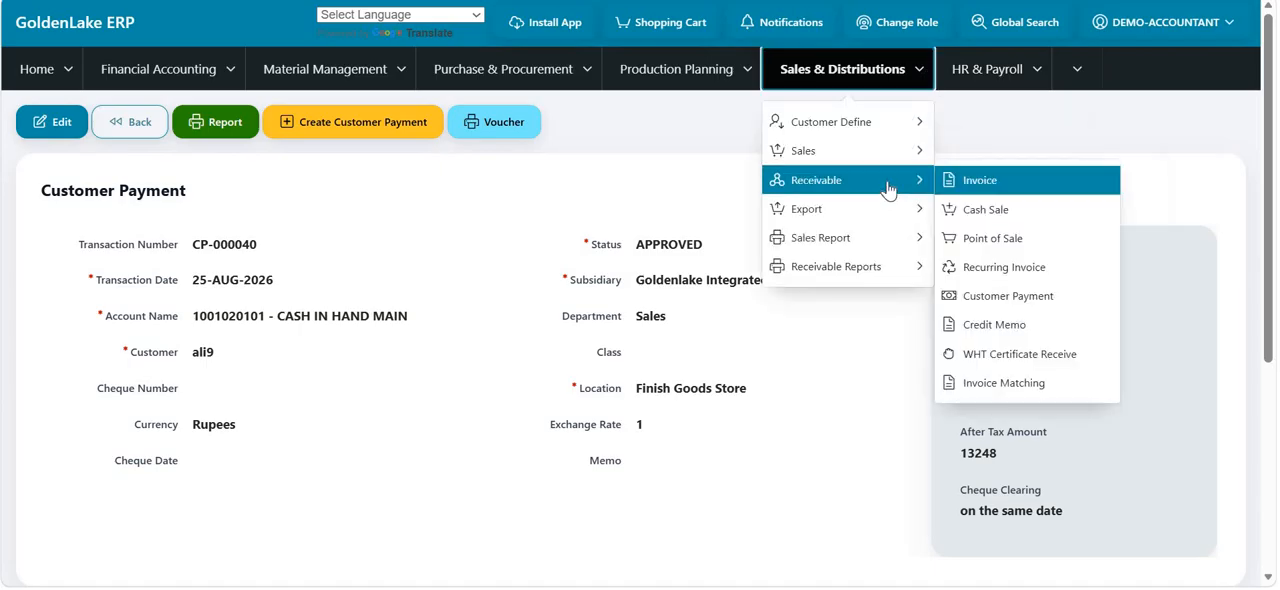
pyautogui.moveTo(884, 160)
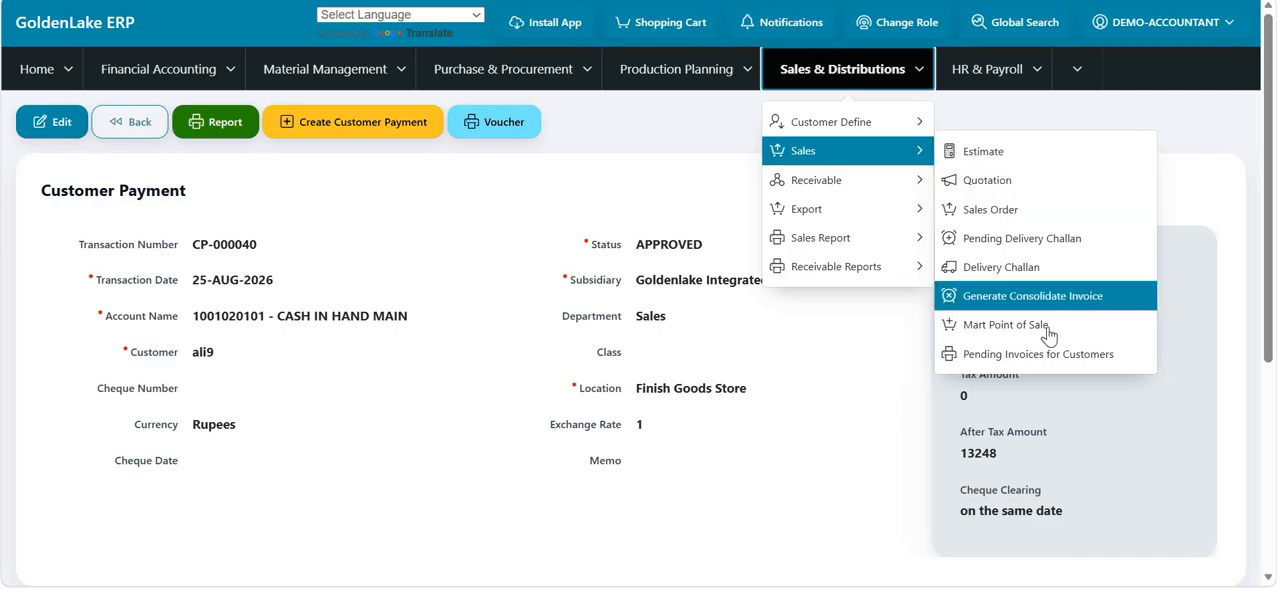
pyautogui.click(1050, 333)
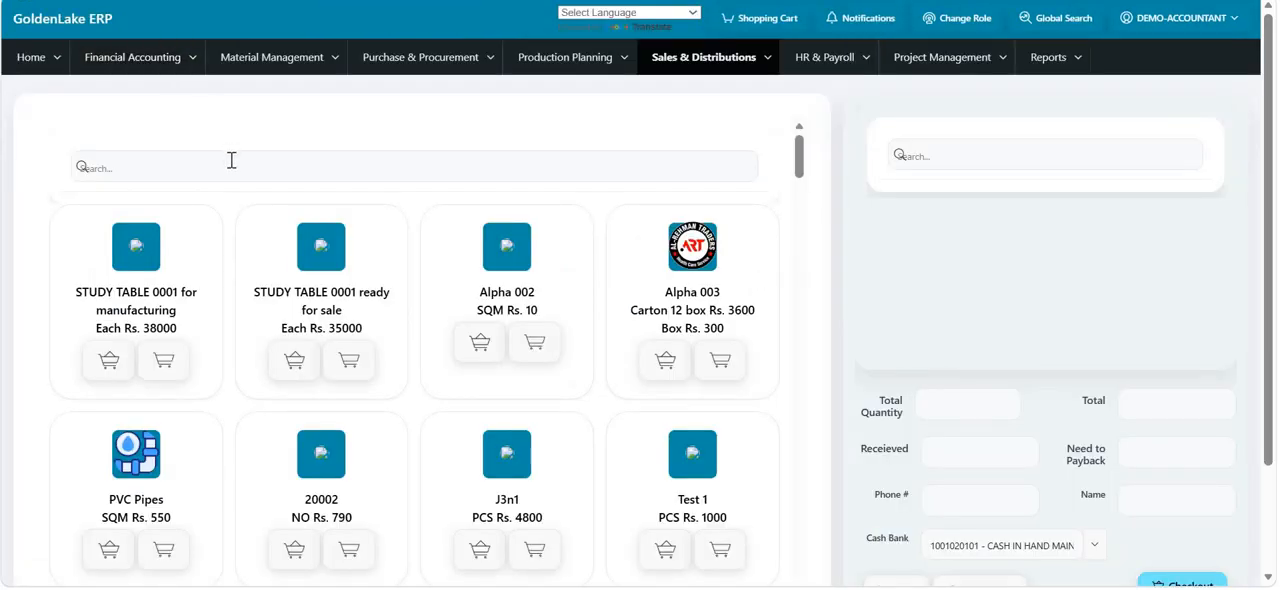
# - Search the products for "biryani" and add national Biryani to the cart by carton and by piece
pyautogui.click(231, 162)
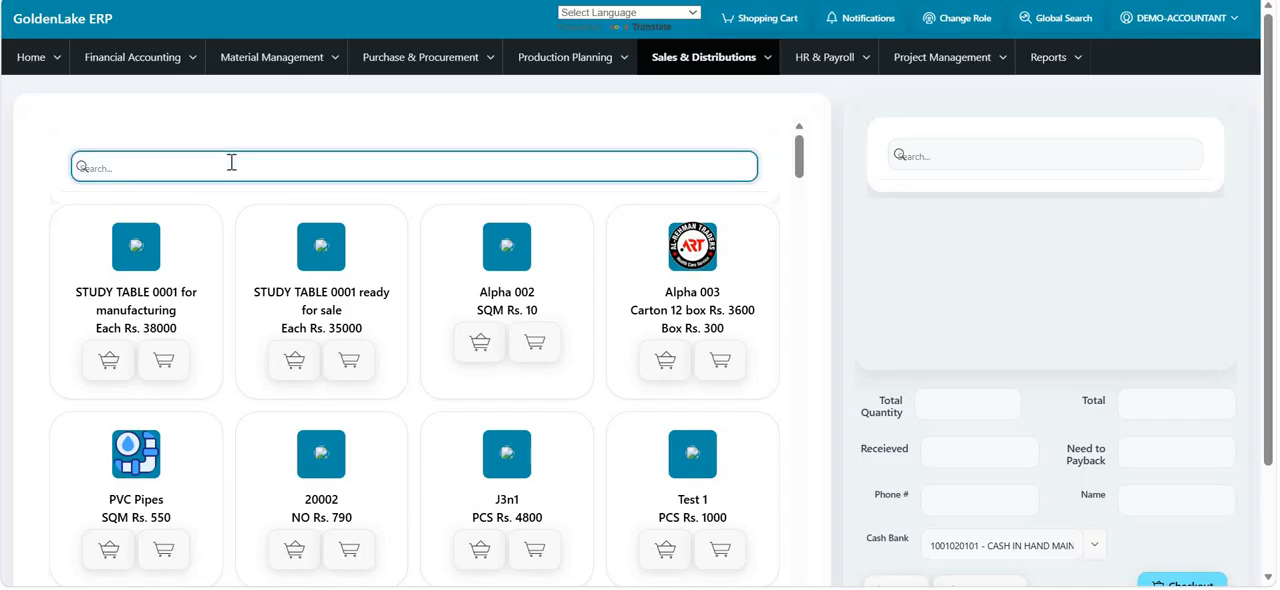
pyautogui.write('aryani')
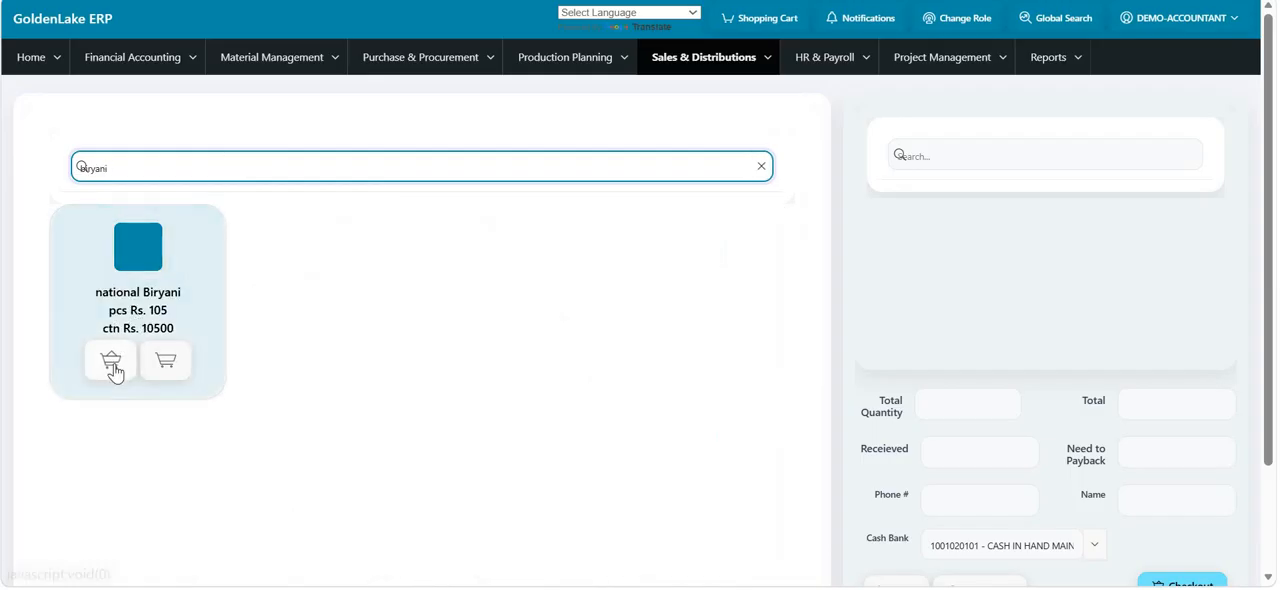
pyautogui.click(162, 365)
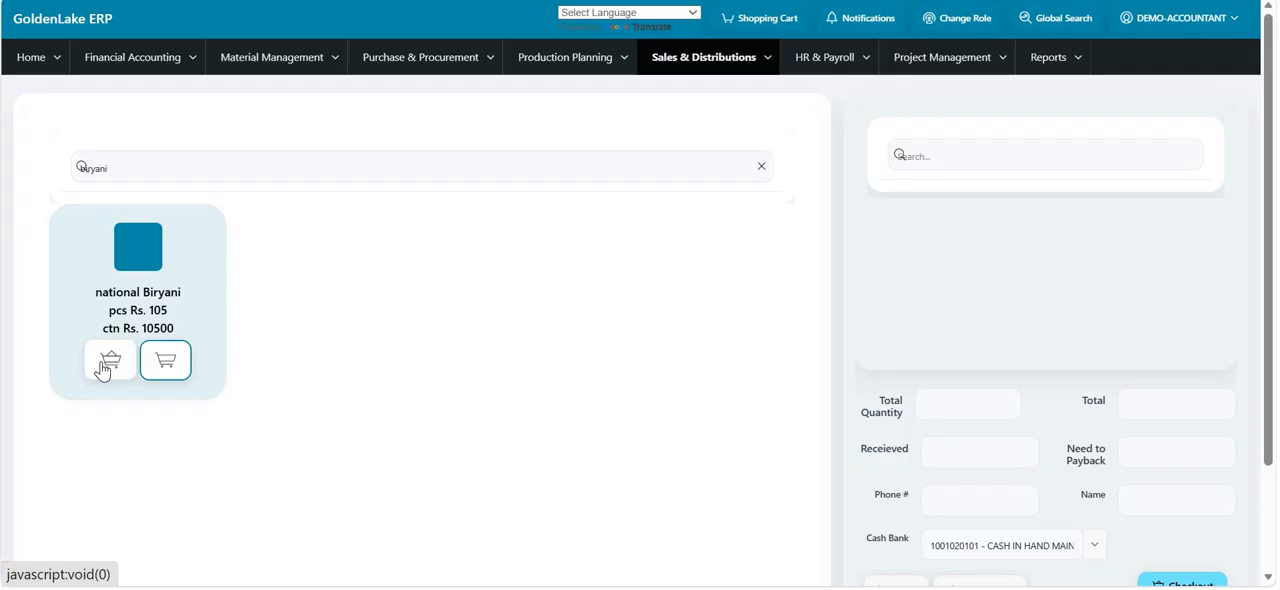
pyautogui.click(105, 365)
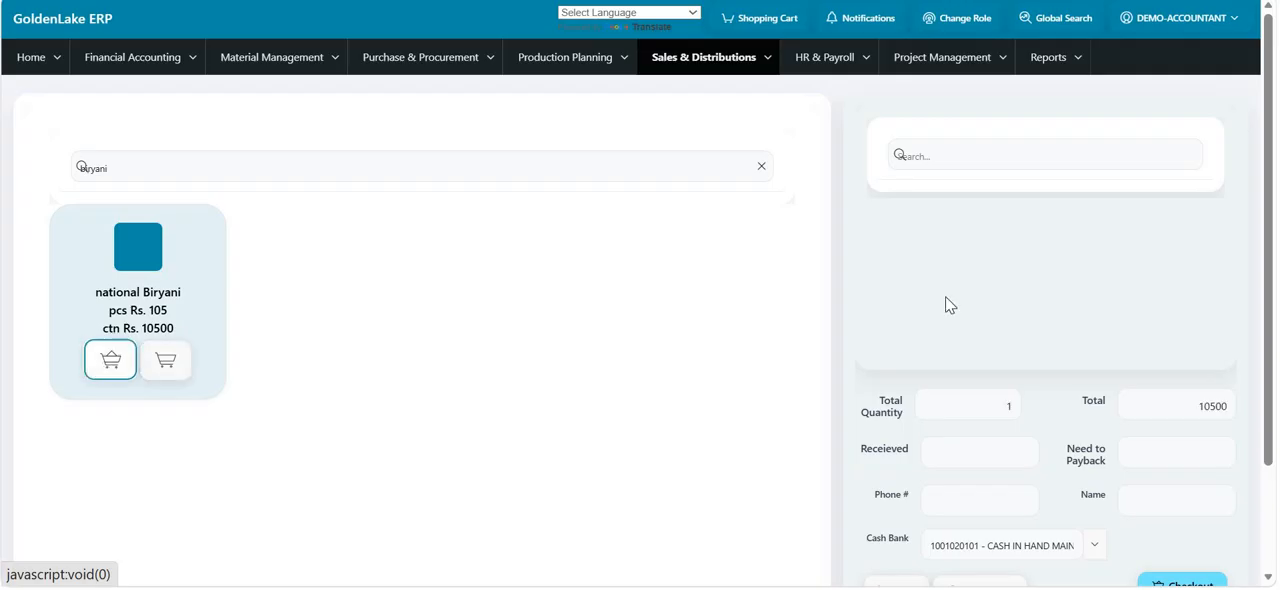
pyautogui.click(1013, 406)
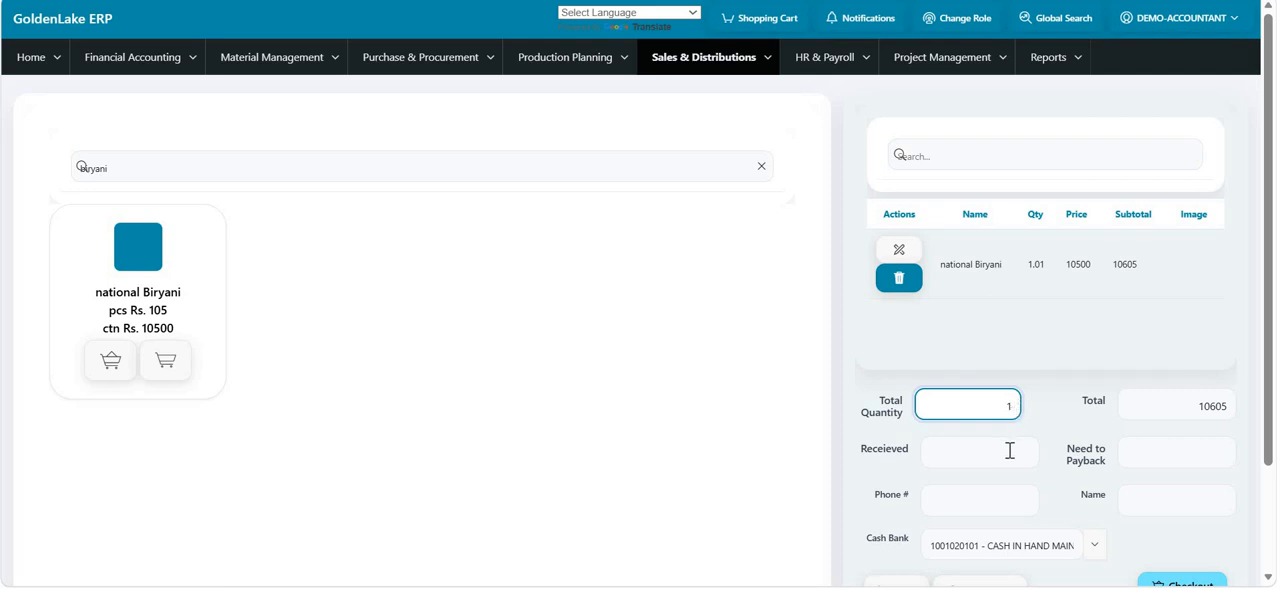
pyautogui.click(1010, 451)
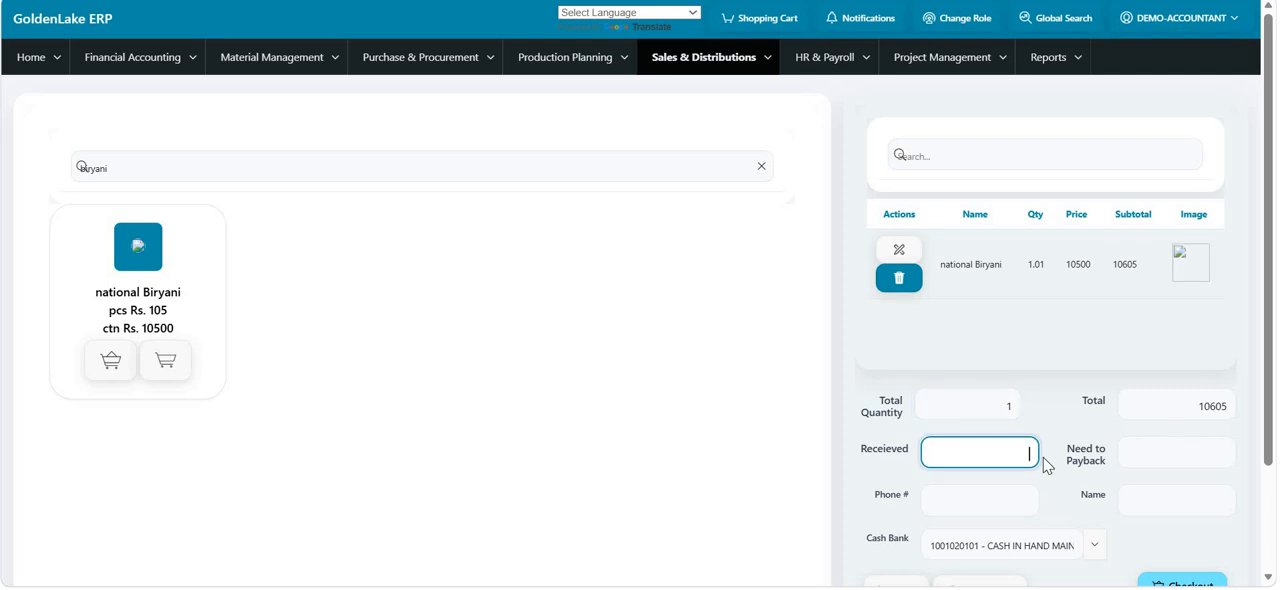
pyautogui.scroll(-1, 980, 463)
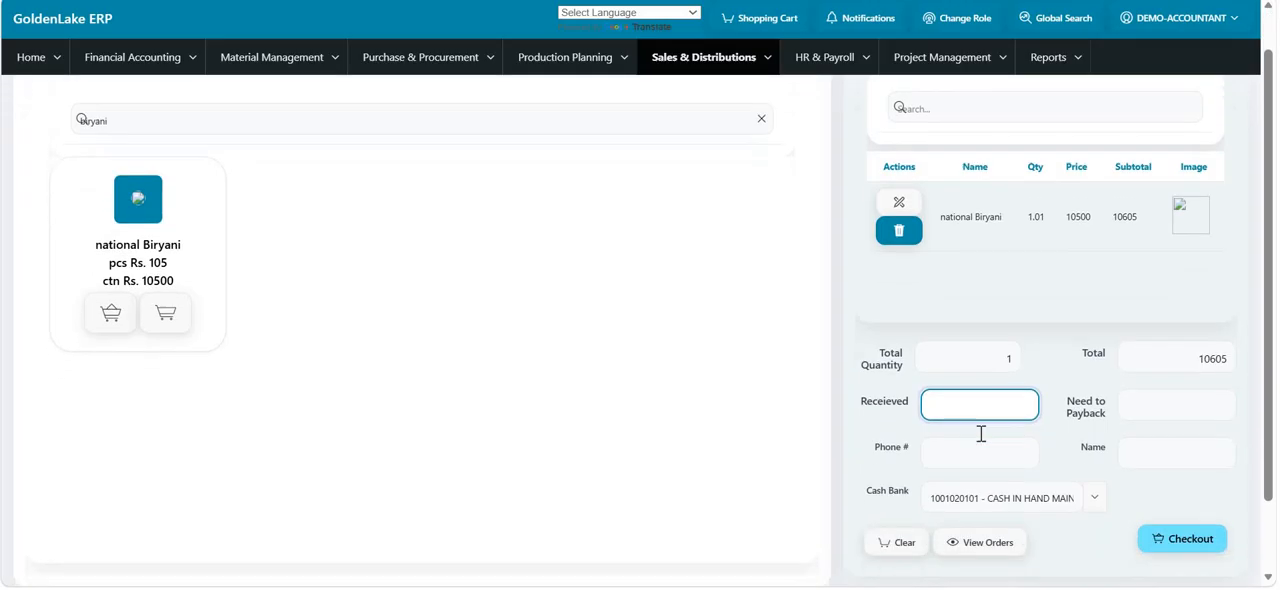
pyautogui.click(972, 480)
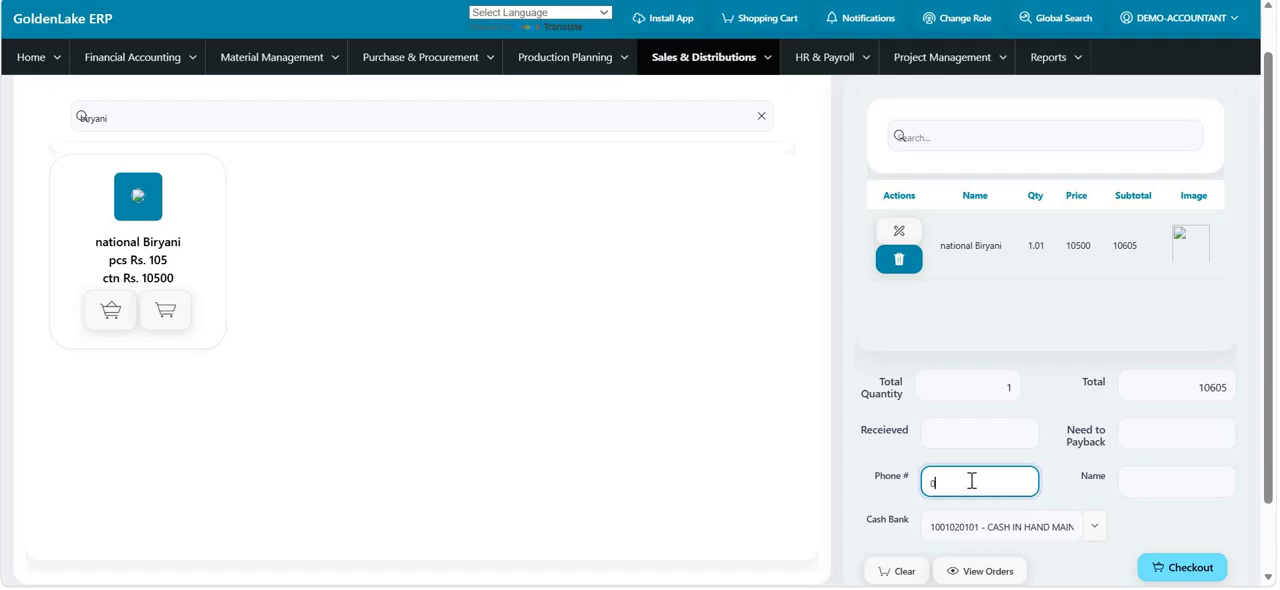
pyautogui.press('BackSpace')
pyautogui.click(1097, 539)
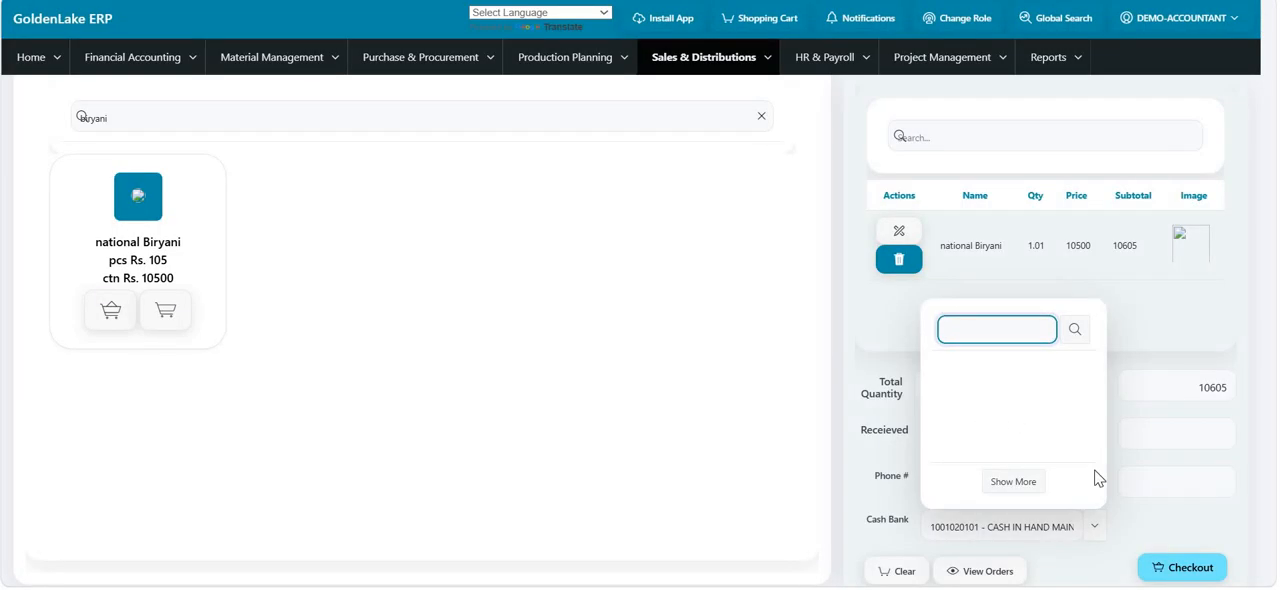
pyautogui.scroll(-1, 1014, 478)
pyautogui.scroll(-6, 960, 438)
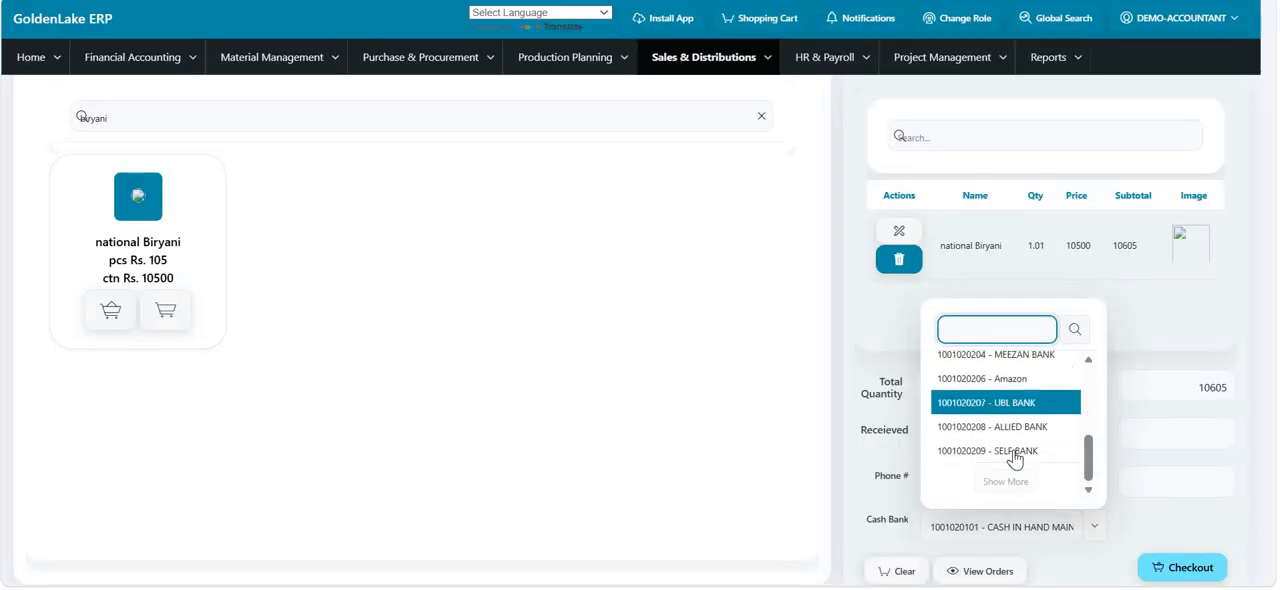
pyautogui.scroll(6, 1000, 381)
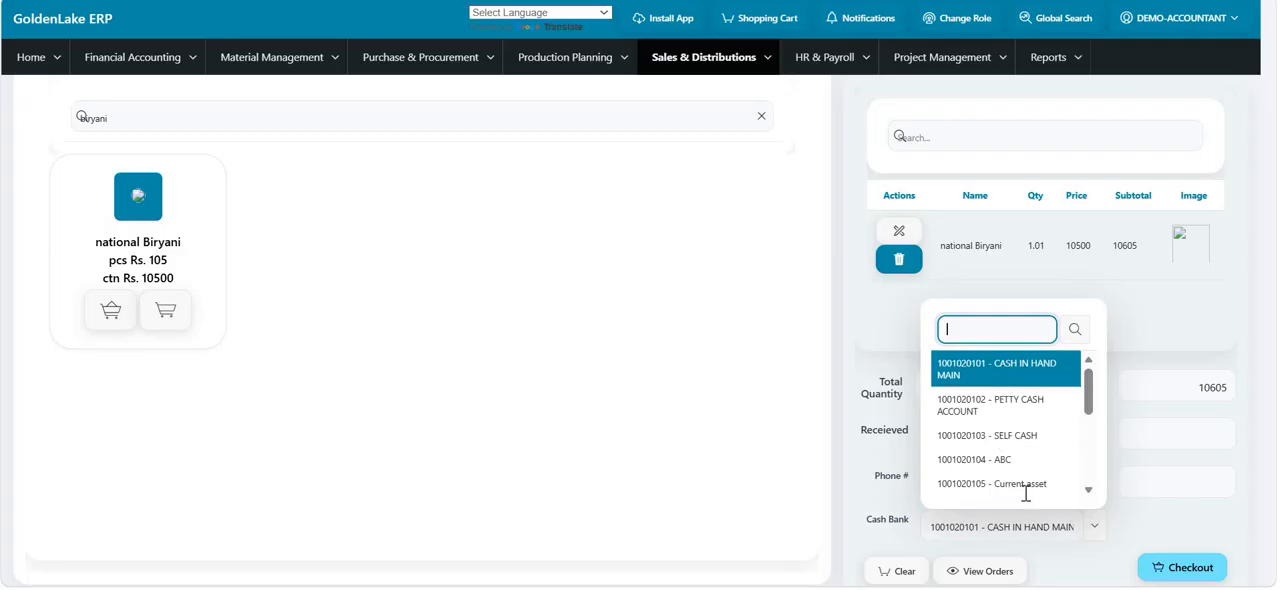
pyautogui.click(1090, 525)
# - Check out the point-of-sale order, review its sale invoice report and close it
pyautogui.click(1175, 568)
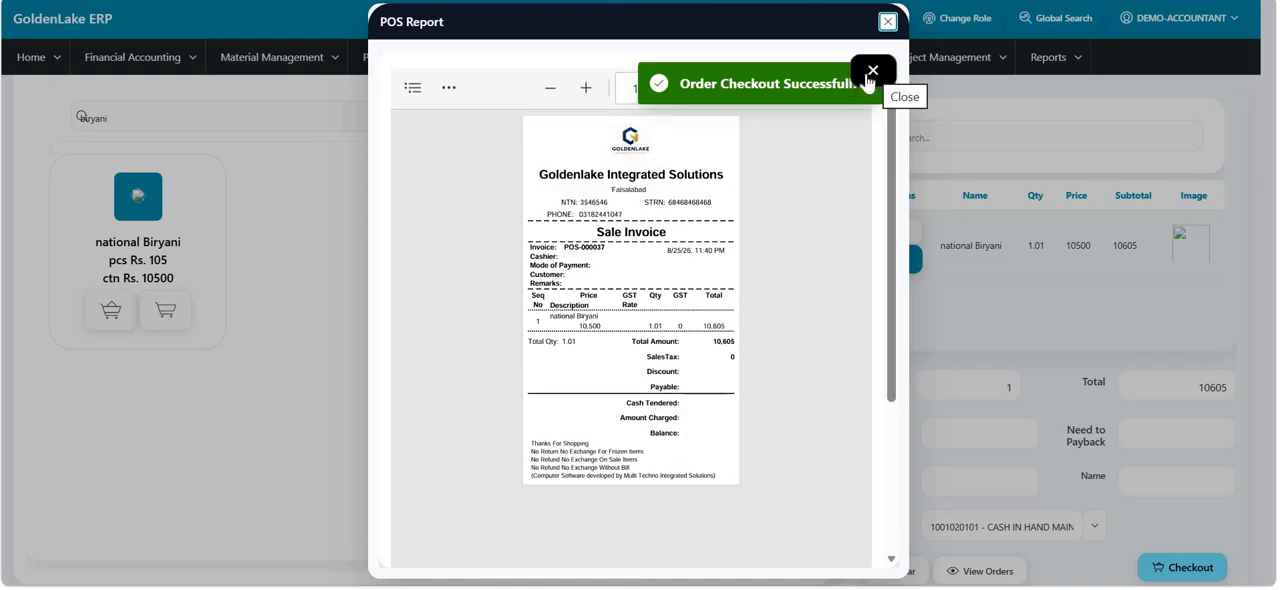
pyautogui.click(872, 71)
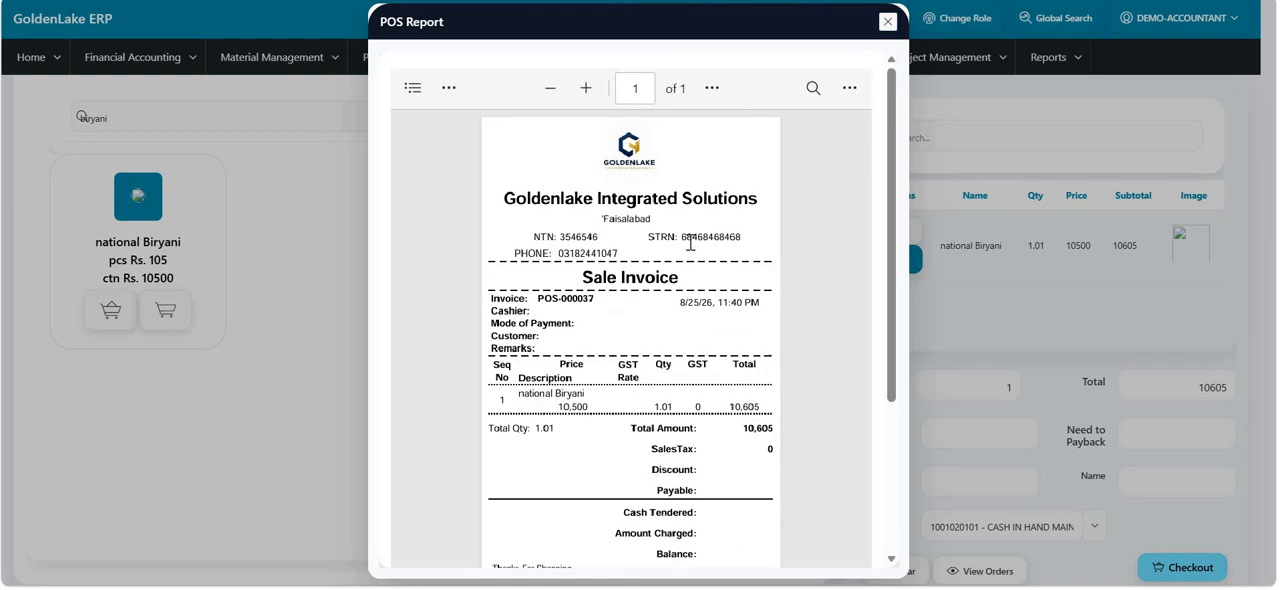
pyautogui.scroll(-2, 541, 380)
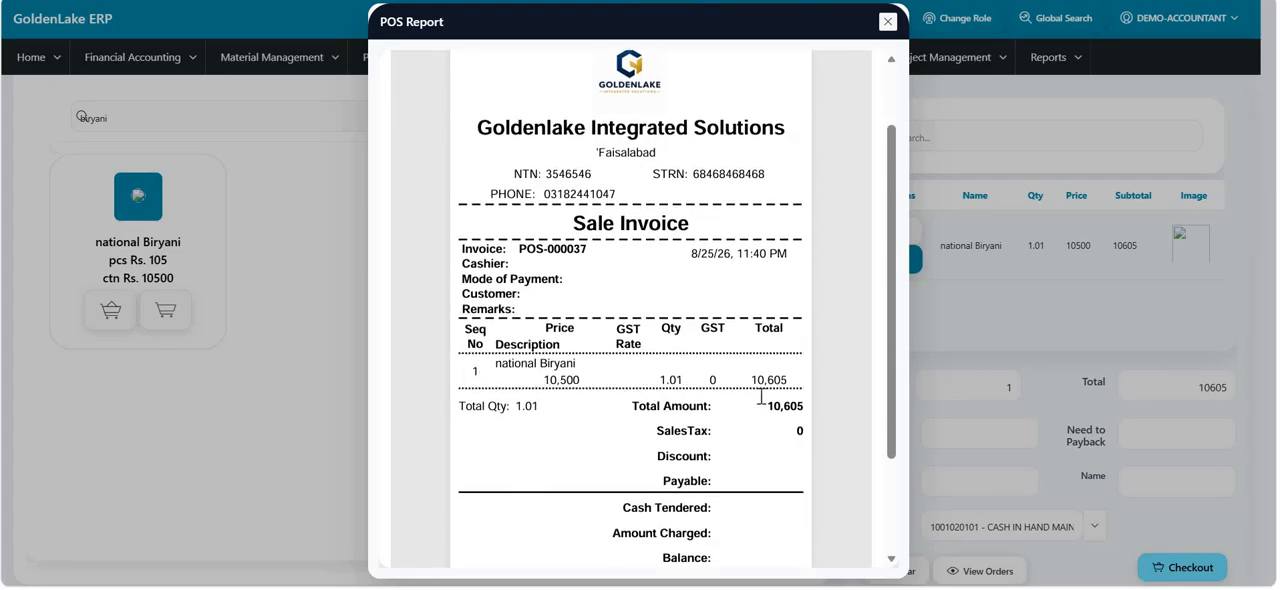
pyautogui.click(889, 22)
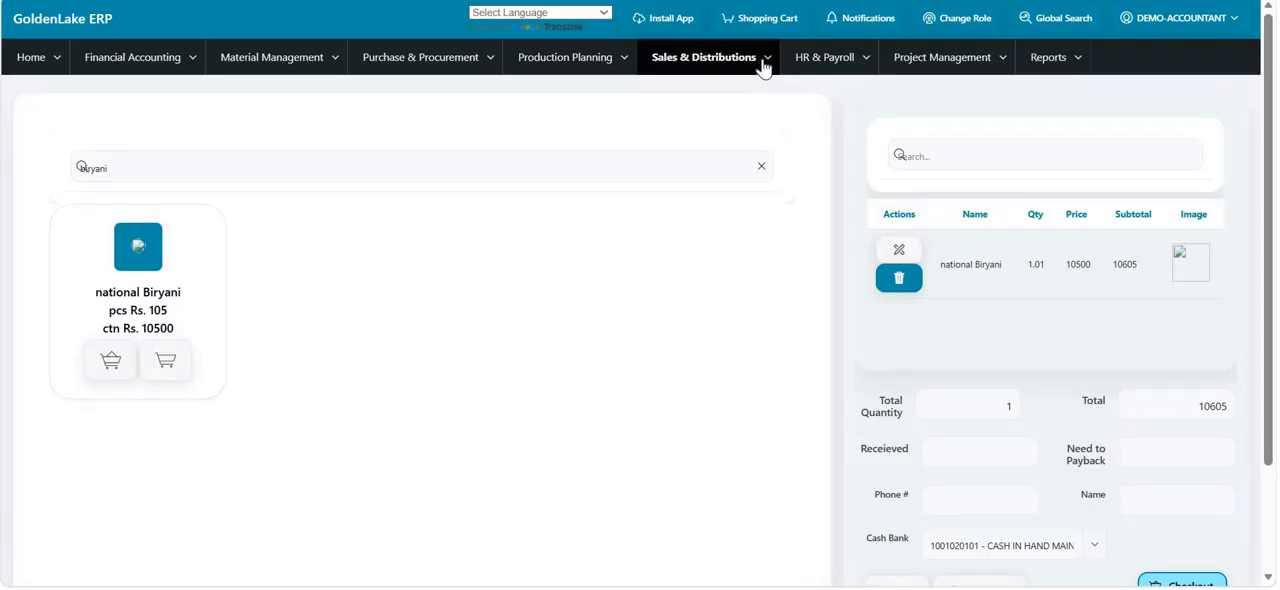
# - Open the Sale Order Details report from the Sales & Distributions sales reports
pyautogui.click(763, 62)
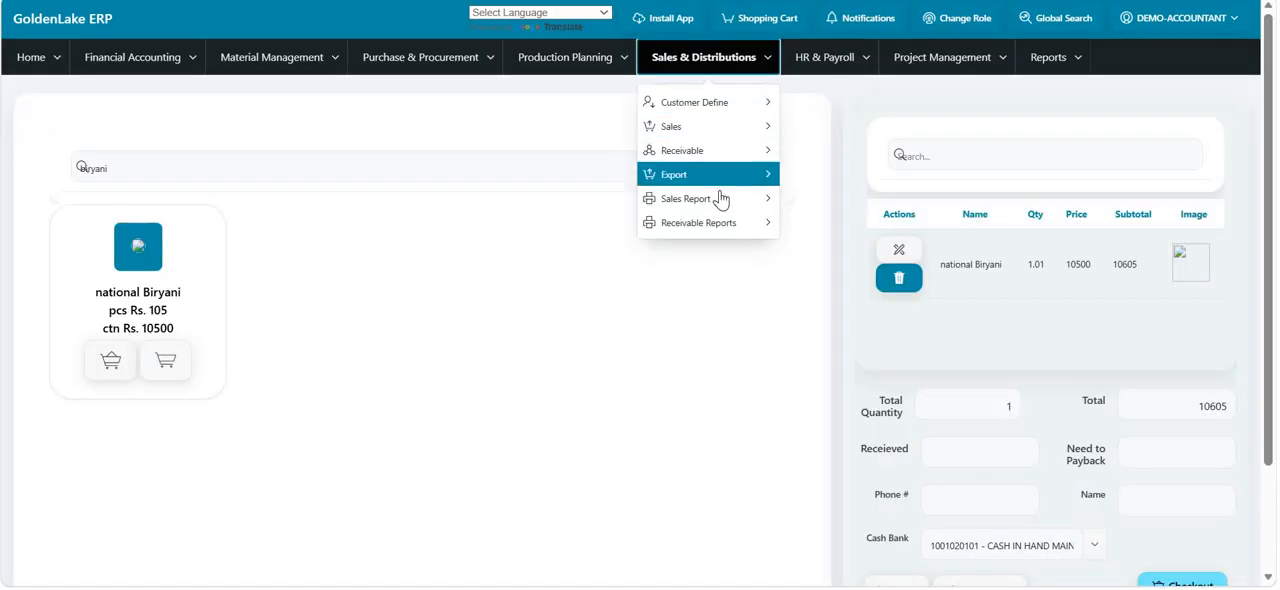
pyautogui.moveTo(722, 198)
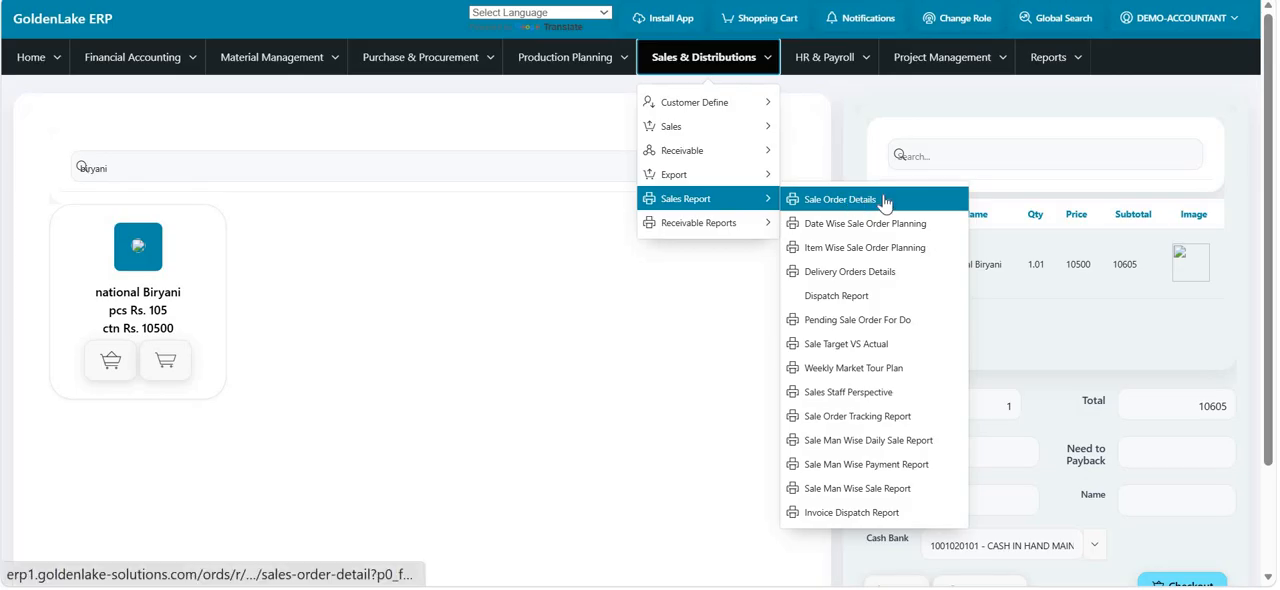
pyautogui.click(885, 204)
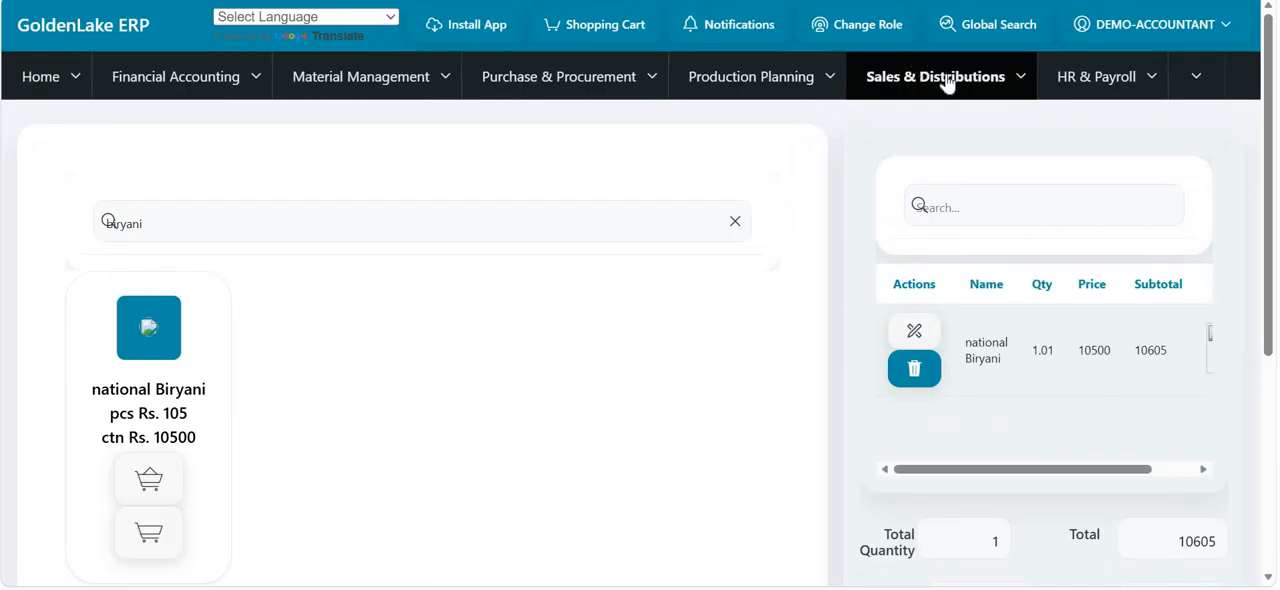
pyautogui.click(946, 84)
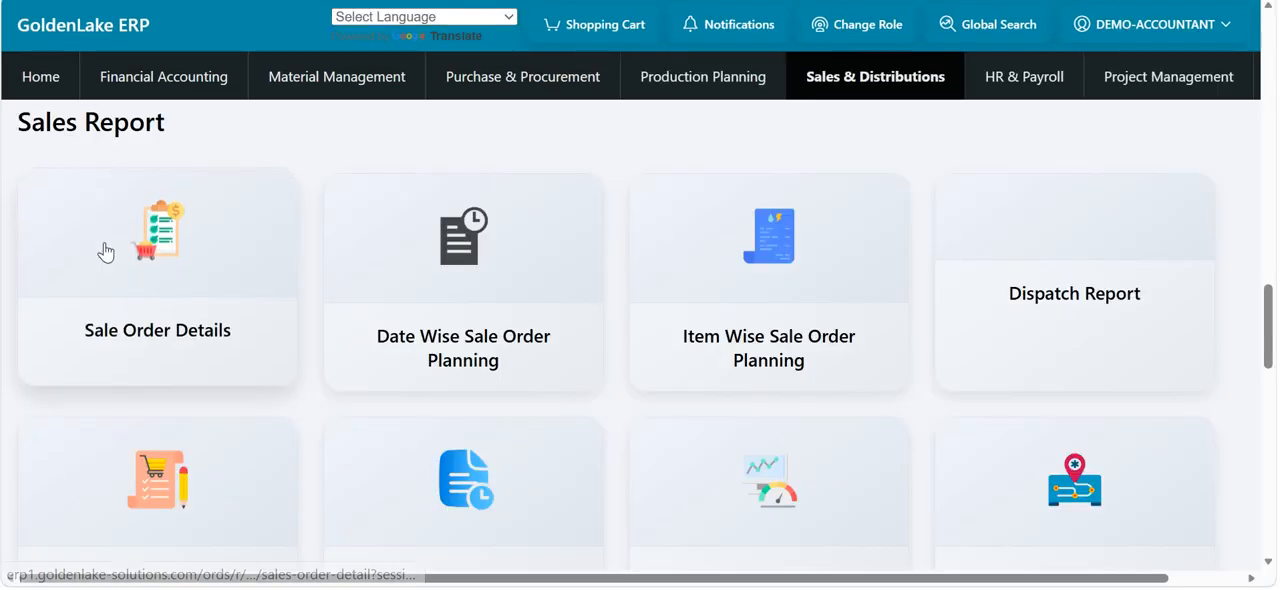
pyautogui.click(139, 275)
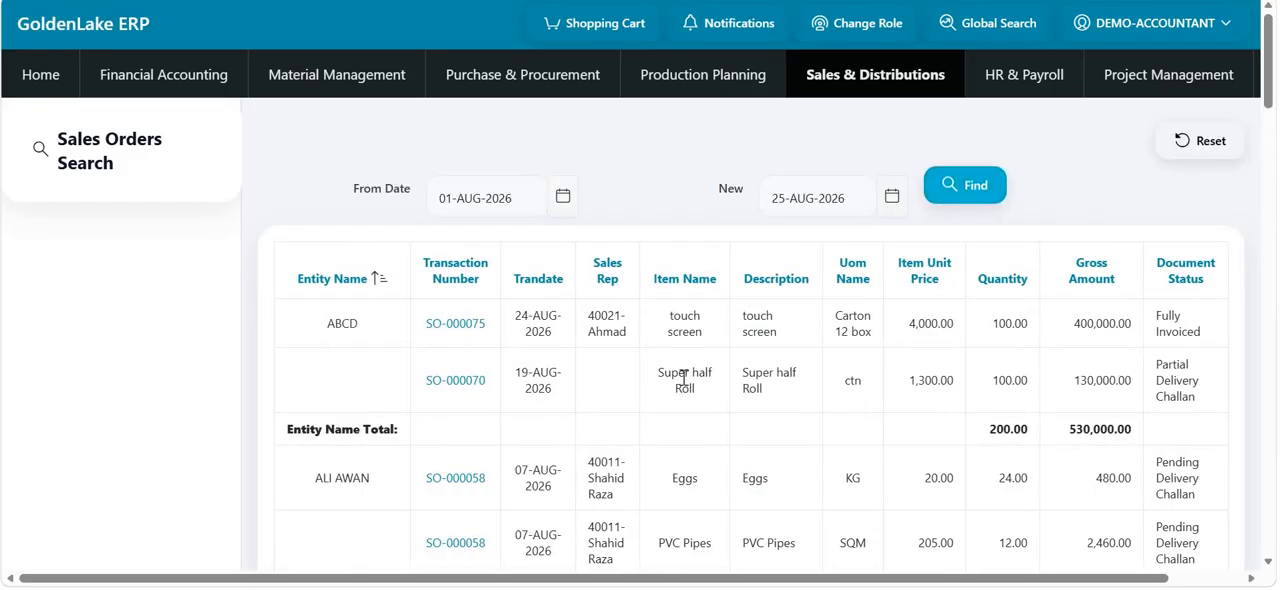
# - Examine the sales orders dated 01-AUG-2026 to 25-AUG-2026 for their items, quantities, gross amounts and document status
pyautogui.scroll(-1, 410, 333)
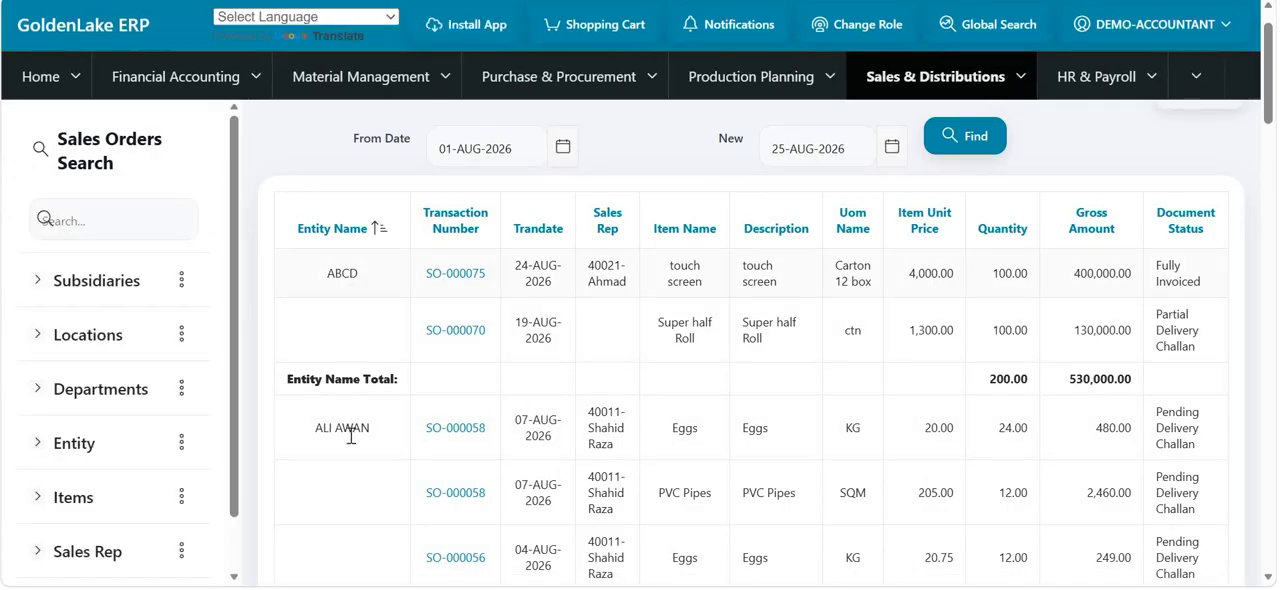
pyautogui.scroll(-1, 350, 457)
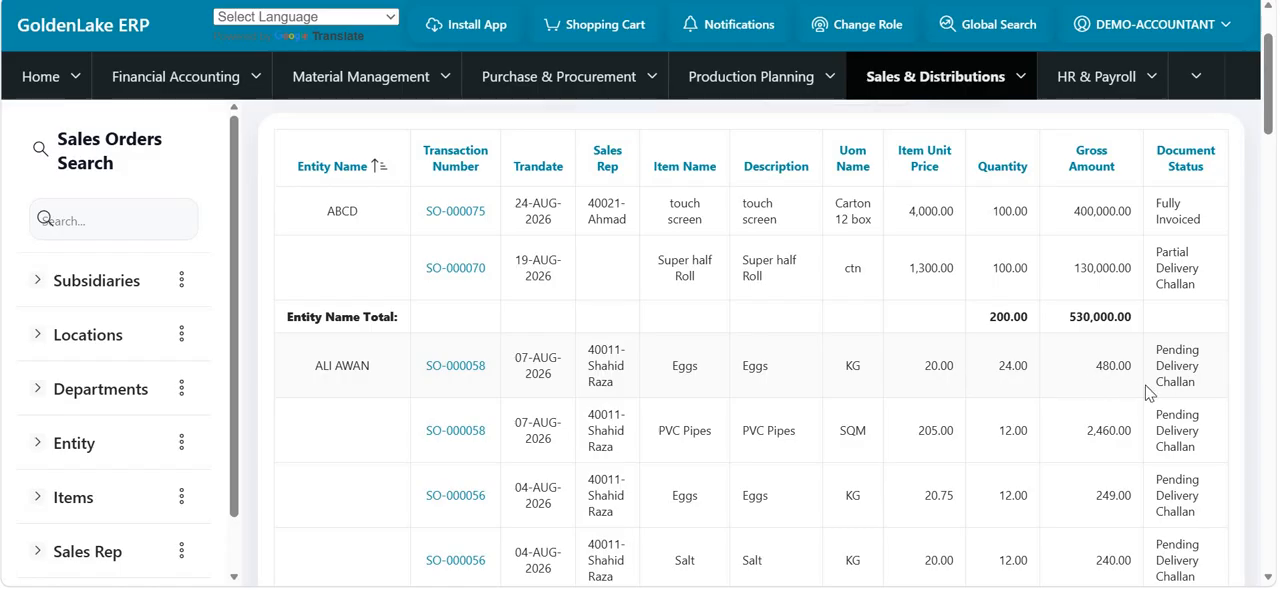
pyautogui.scroll(1, 1170, 390)
pyautogui.scroll(-1, 1190, 384)
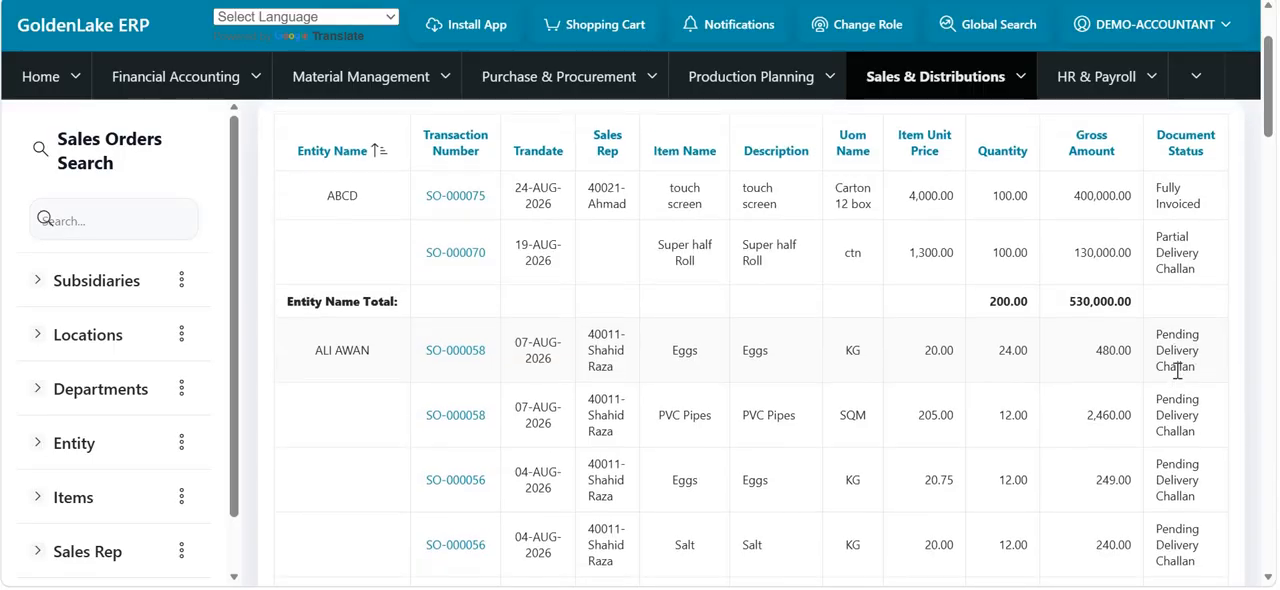
pyautogui.scroll(2, 1130, 400)
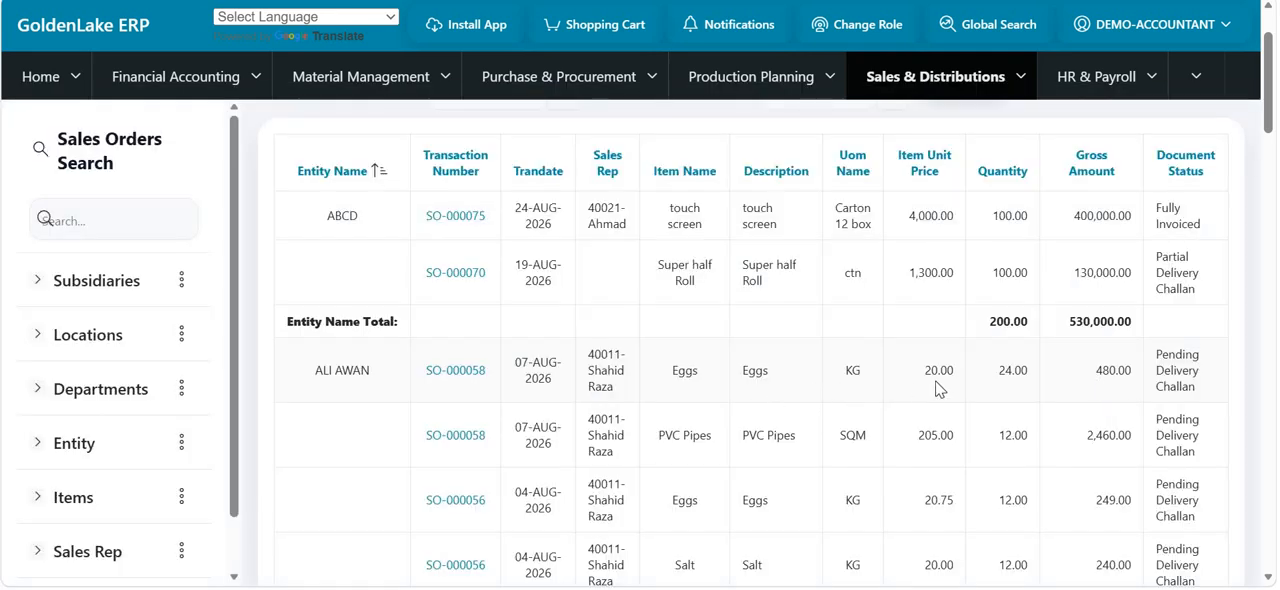
pyautogui.scroll(2, 938, 388)
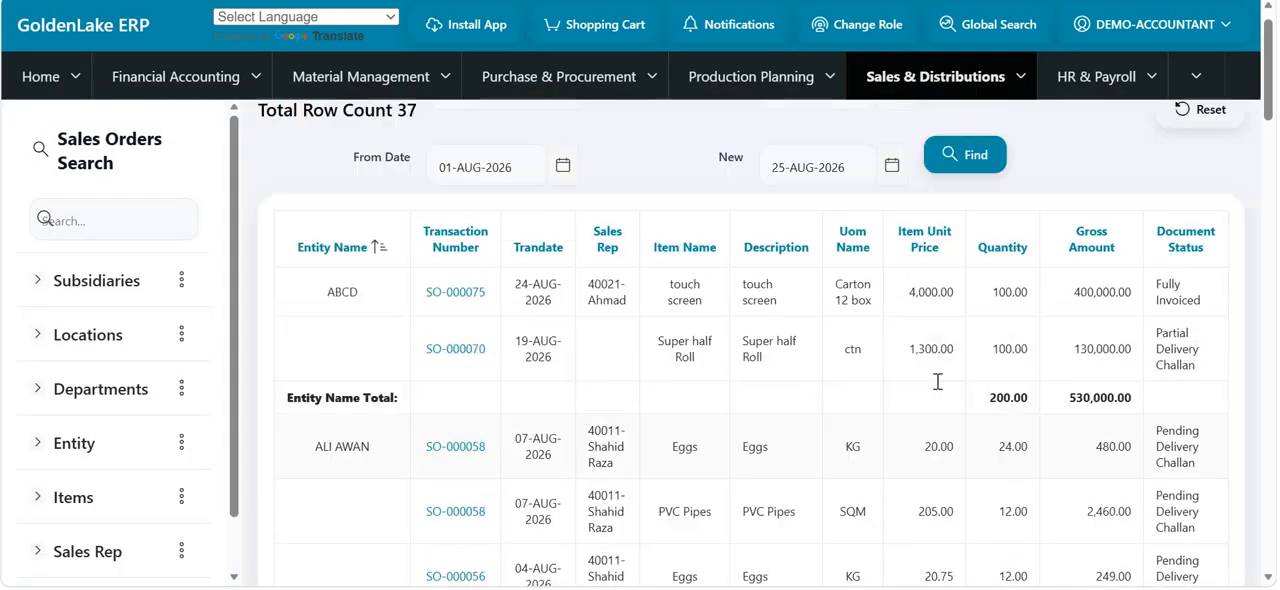
# - Look through the available sales reports, from Sale Order Details to Invoice Dispatch Report
pyautogui.click(1018, 78)
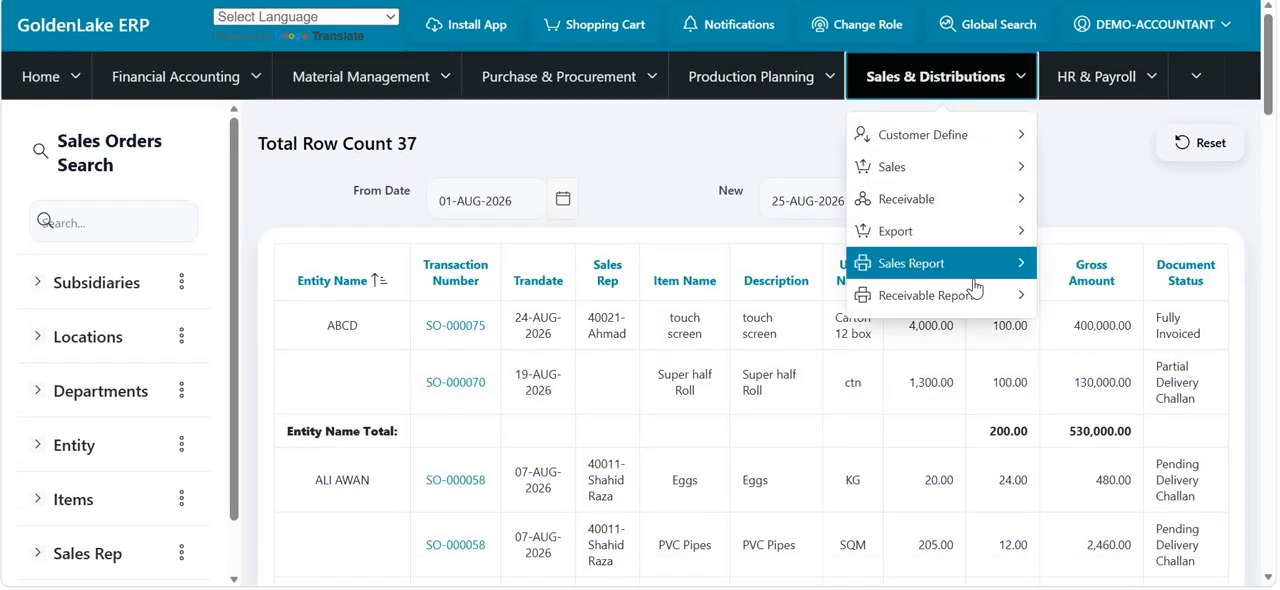
pyautogui.moveTo(975, 266)
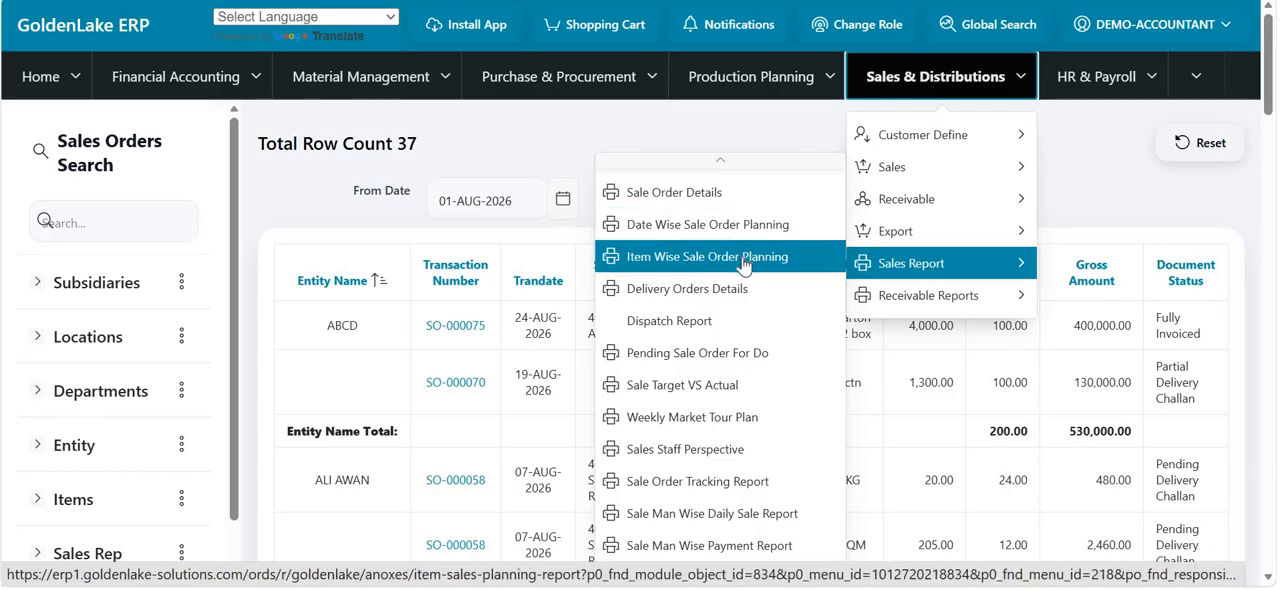
pyautogui.scroll(-1, 723, 337)
pyautogui.scroll(1, 723, 338)
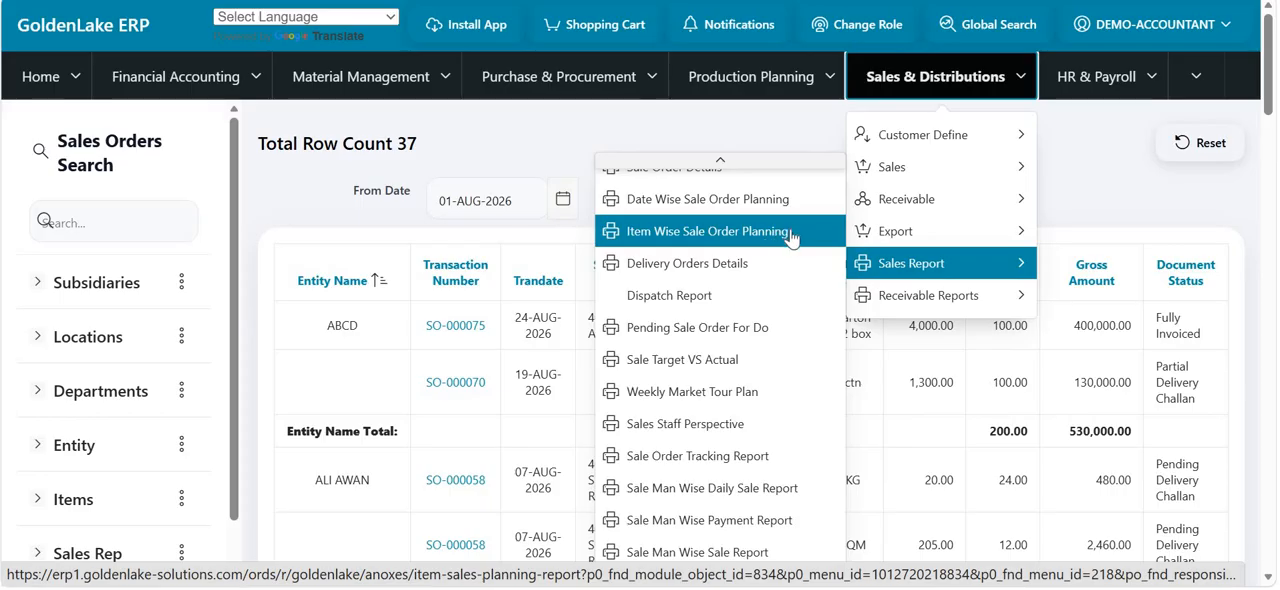
pyautogui.scroll(-1, 770, 282)
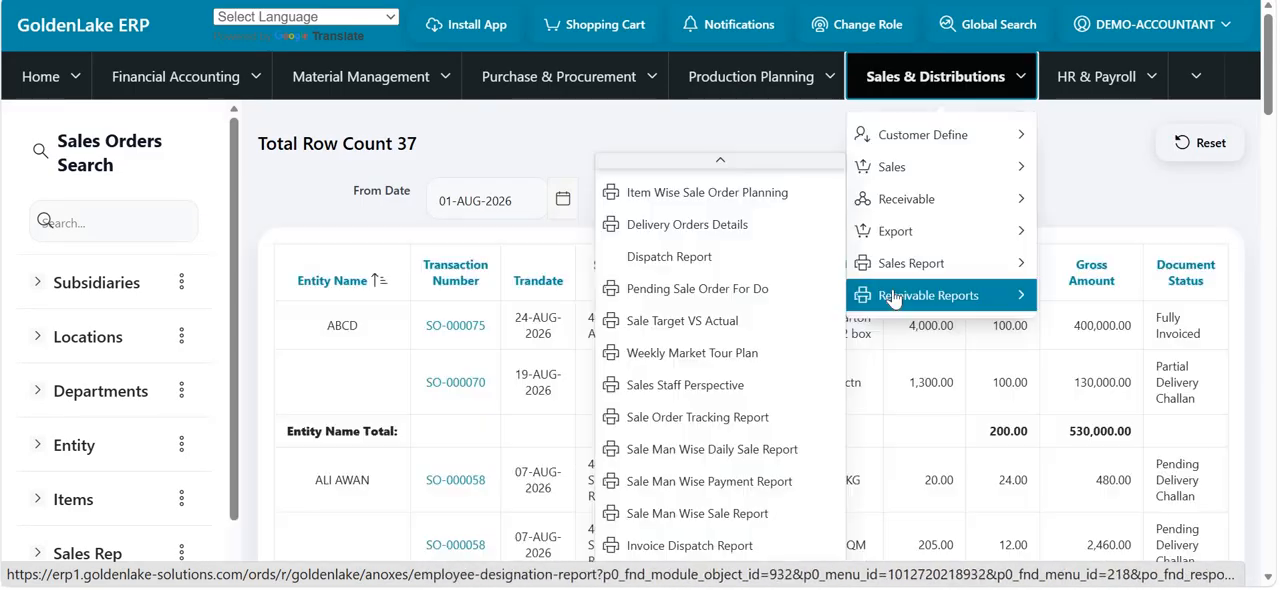
# - Open the Customer Ledger report from the receivable reports and view its customer choices, keeping ABCD
pyautogui.moveTo(893, 298)
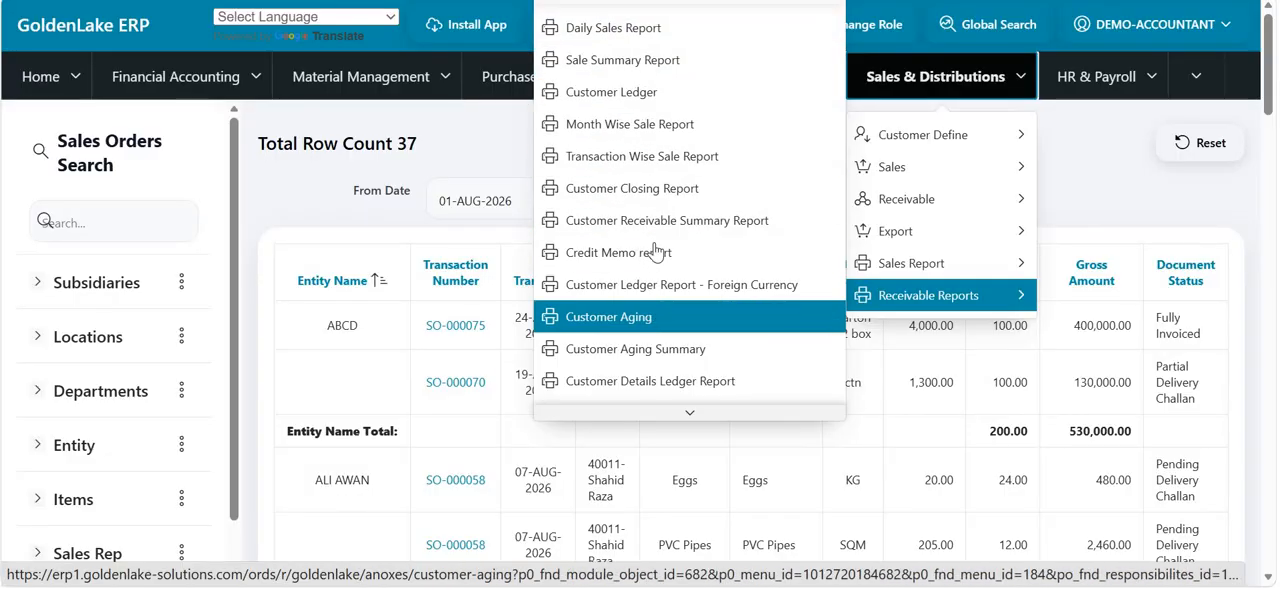
pyautogui.click(651, 104)
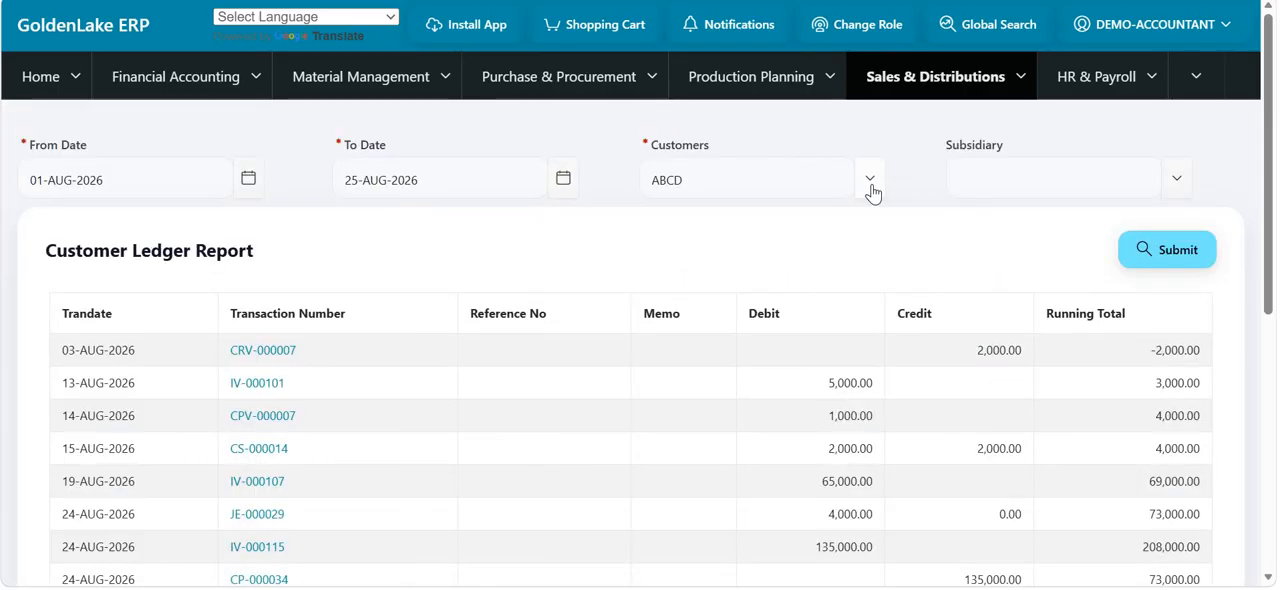
pyautogui.click(869, 184)
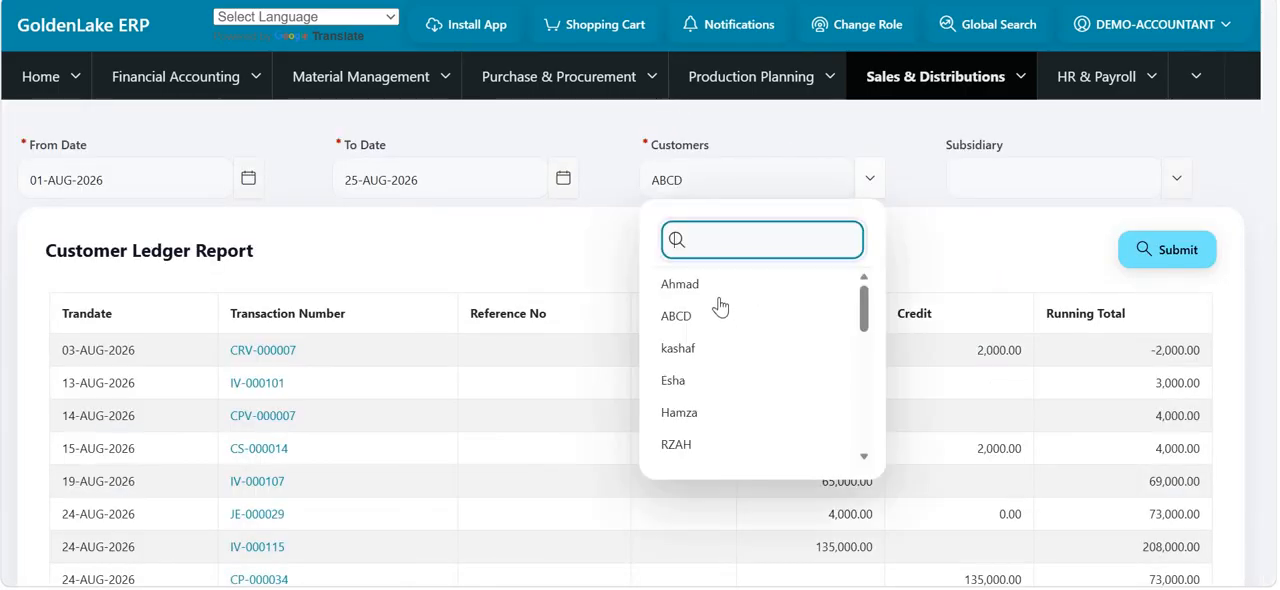
pyautogui.click(708, 175)
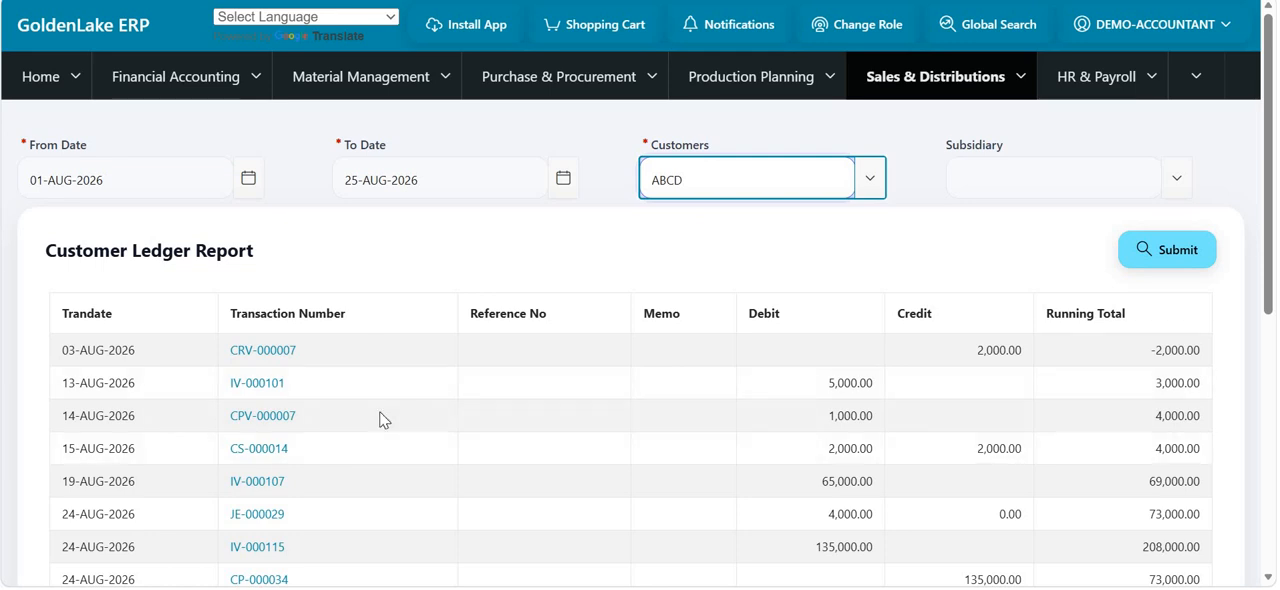
# - Examine the transactions, debits, credits, running total and report total in ABCD's customer ledger
pyautogui.scroll(-2, 380, 420)
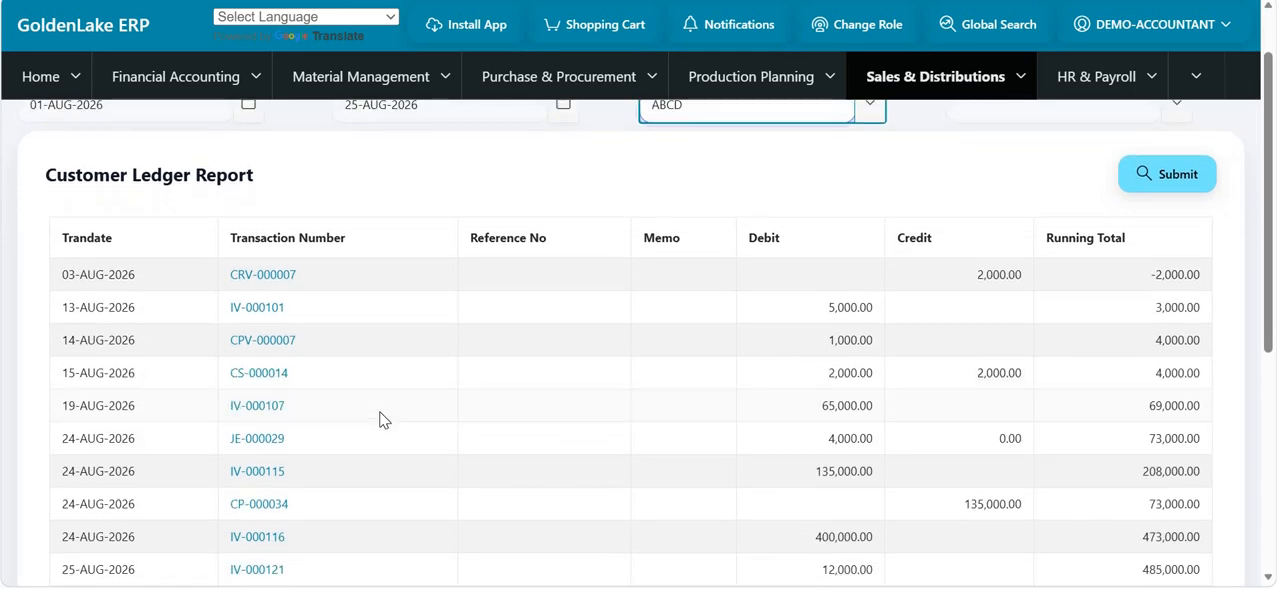
pyautogui.scroll(-2, 380, 420)
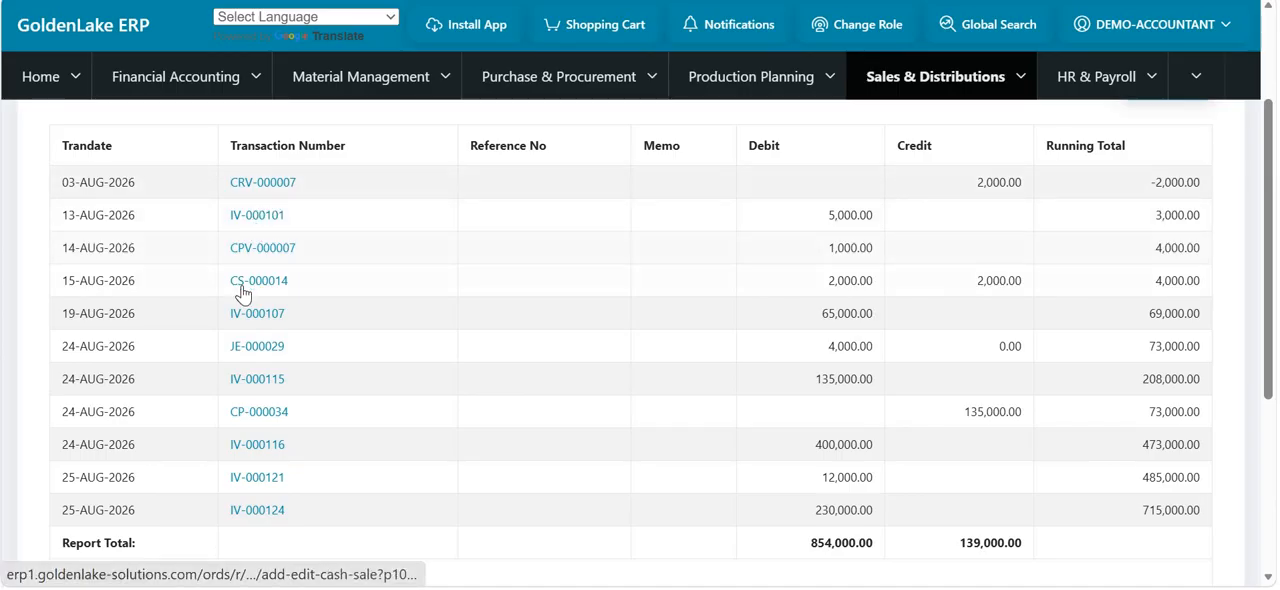
pyautogui.scroll(1, 245, 288)
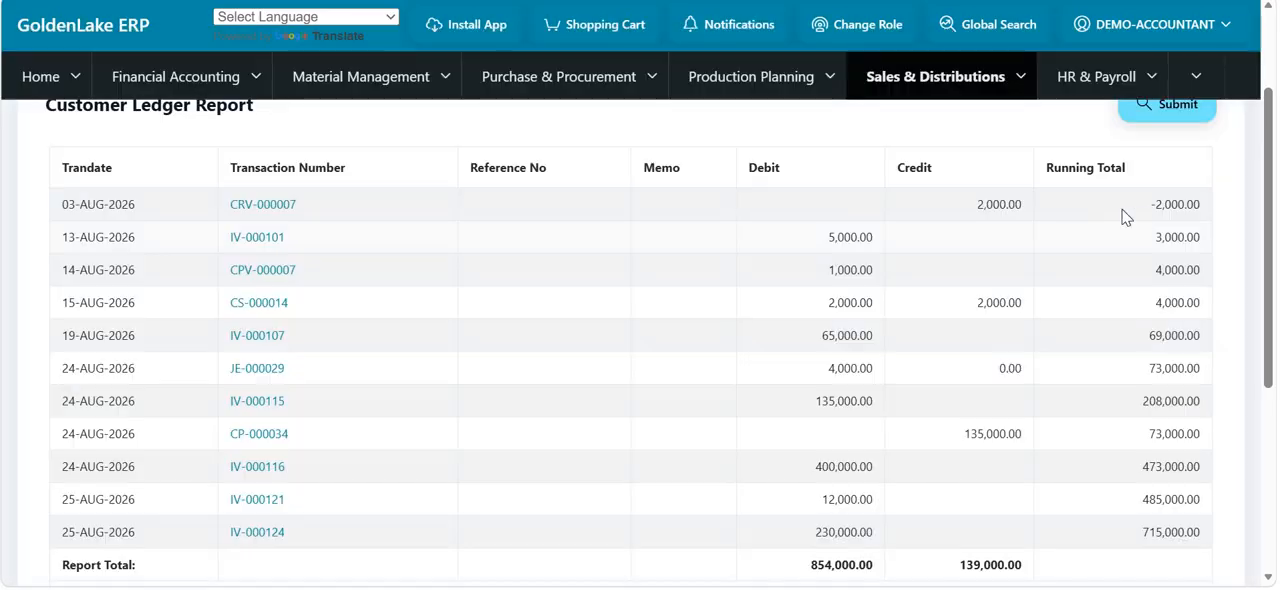
pyautogui.scroll(1, 1143, 213)
pyautogui.scroll(-1, 949, 134)
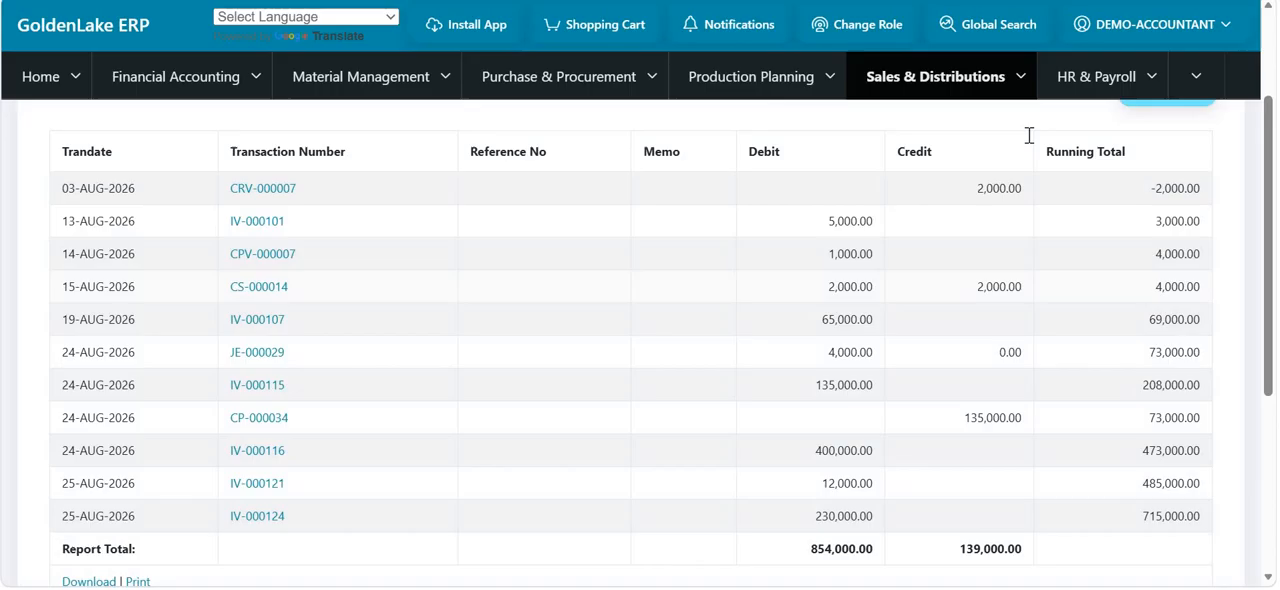
pyautogui.scroll(3, 923, 163)
pyautogui.scroll(1, 1017, 97)
pyautogui.scroll(-1, 1017, 97)
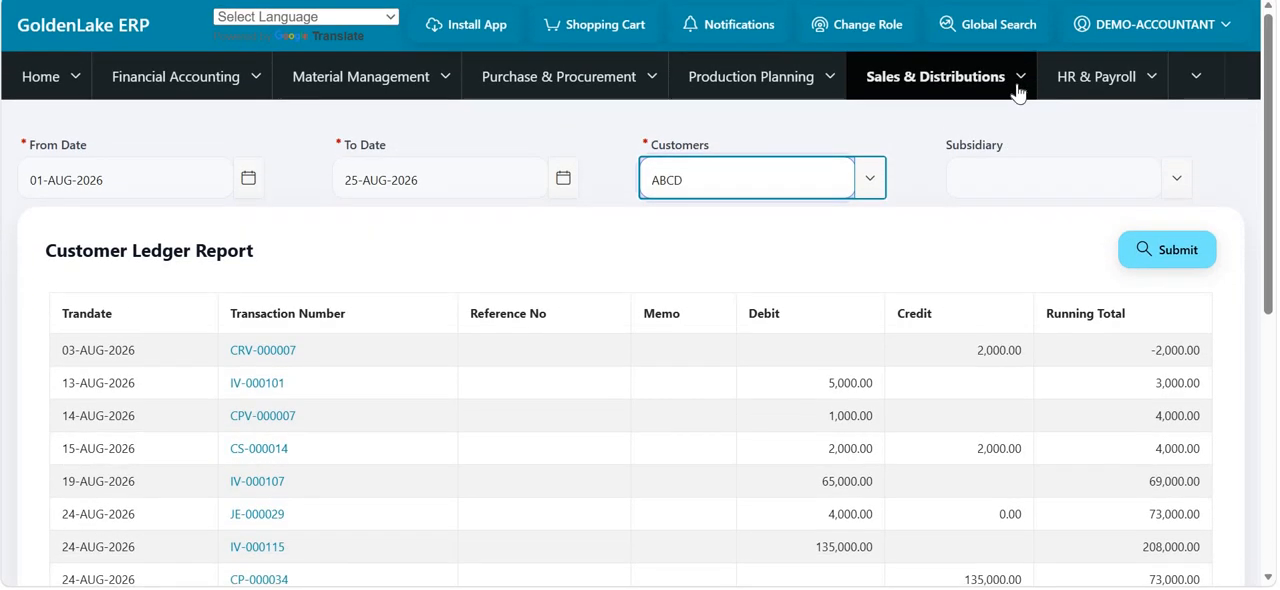
# - Look through the available receivable reports, from Daily Sales Report to Invoice Aging
pyautogui.click(1017, 90)
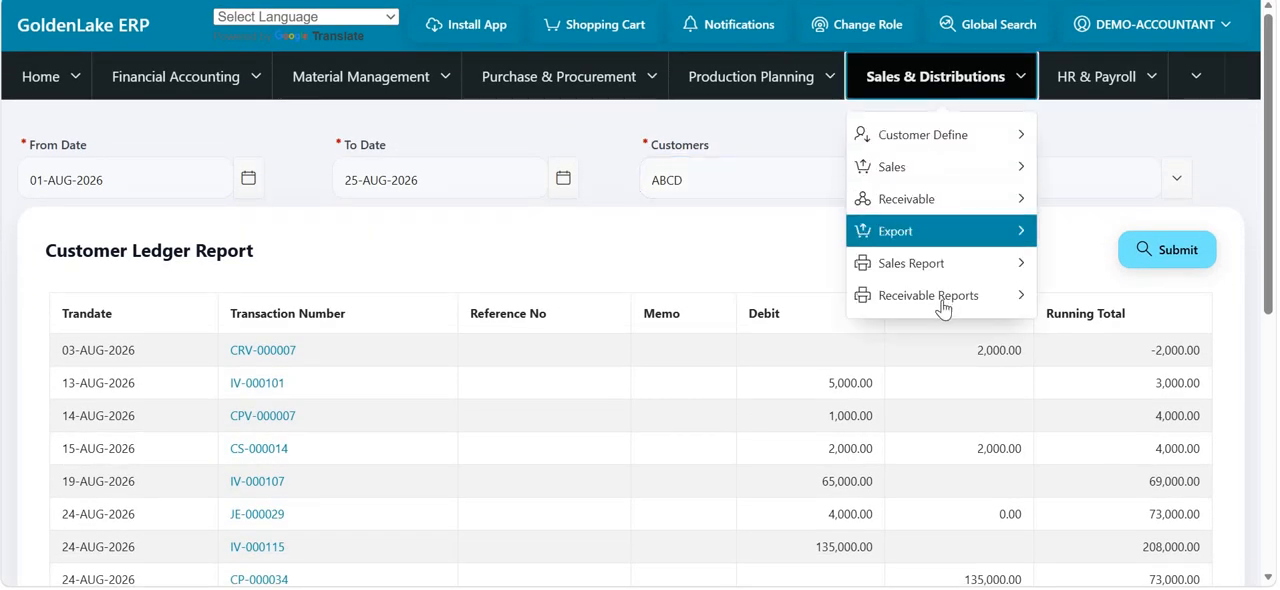
pyautogui.moveTo(928, 295)
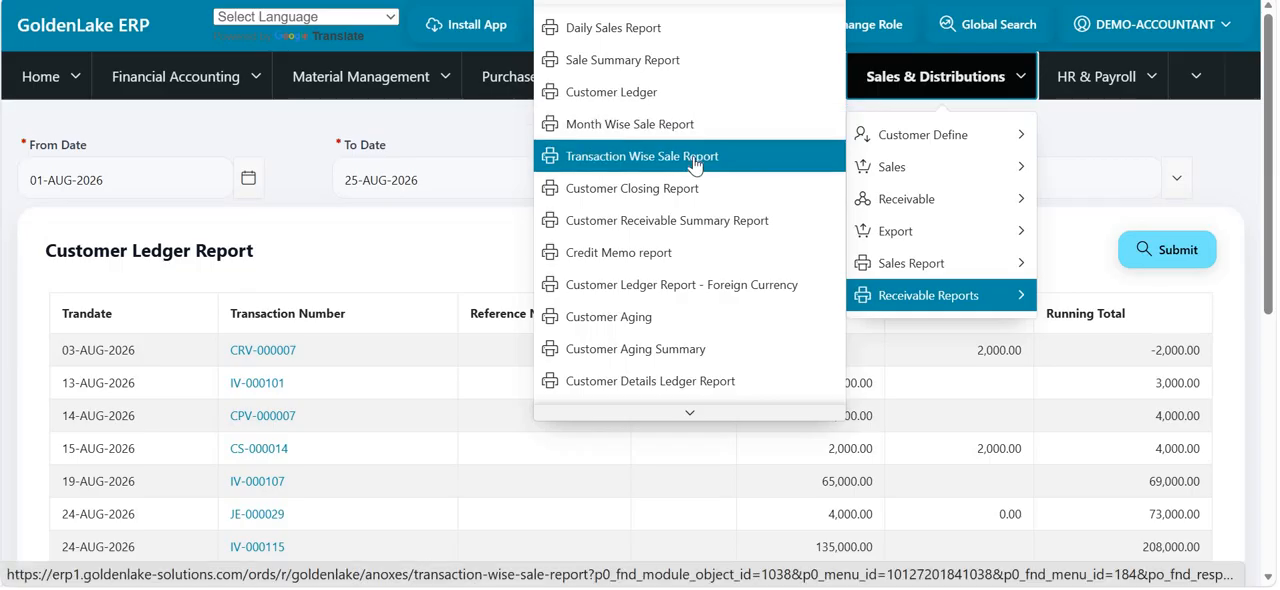
pyautogui.scroll(-2, 695, 165)
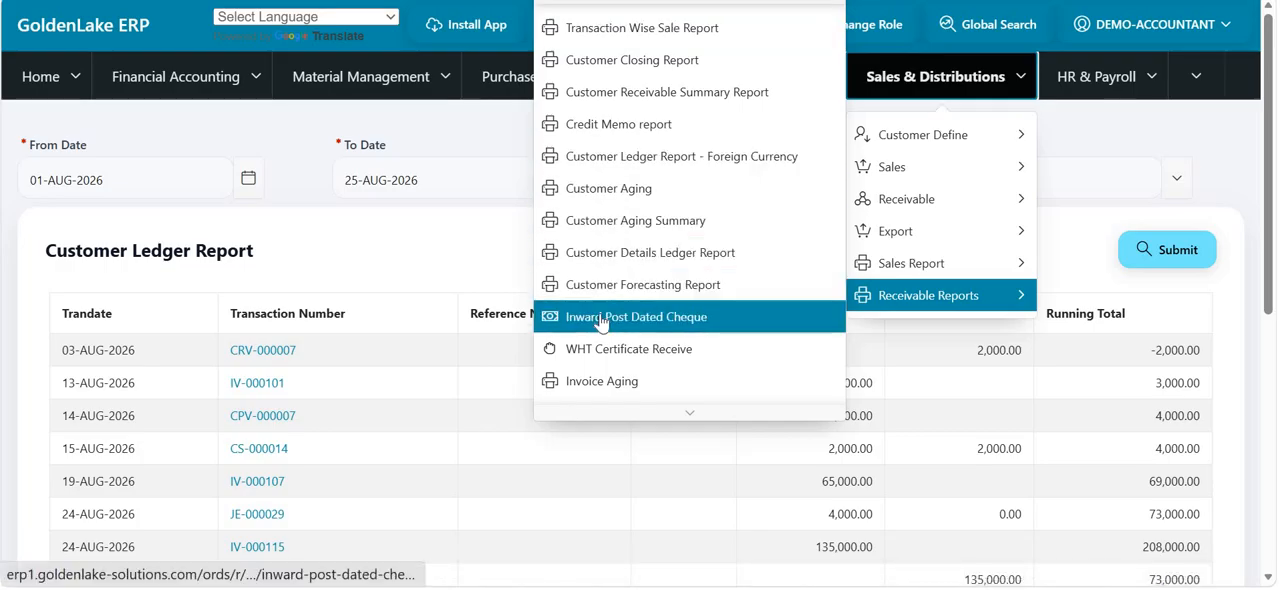
pyautogui.click(943, 77)
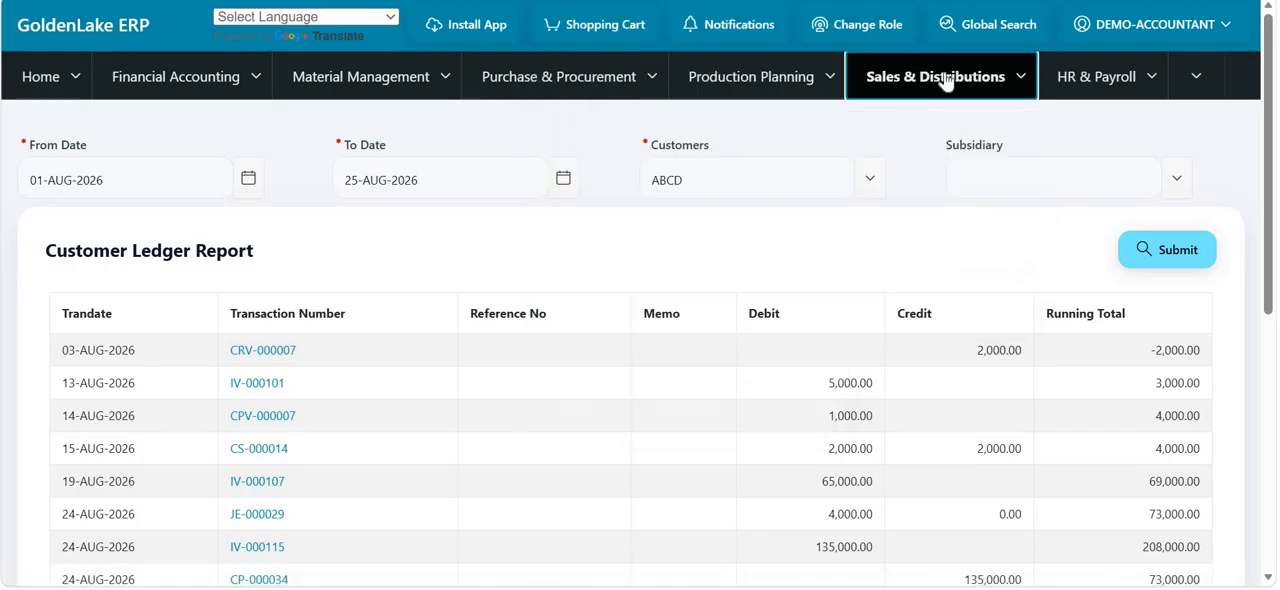
# - Leave the customer ledger for the Sales & Distributions overview and open the Customer Details Ledger Report
pyautogui.click(947, 80)
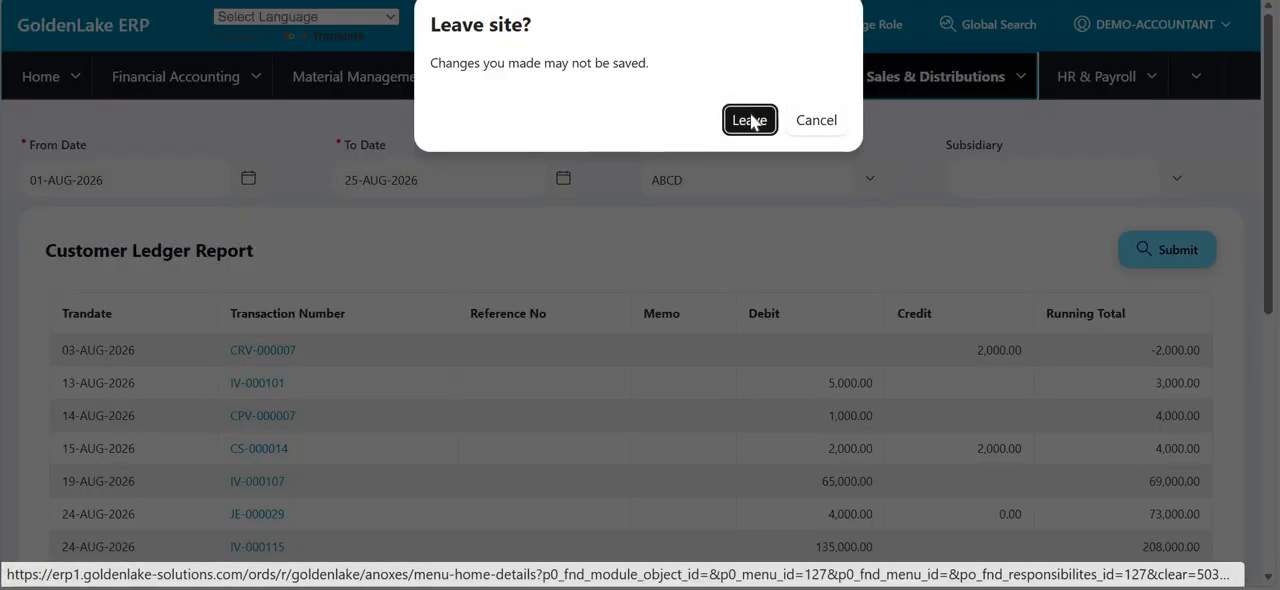
pyautogui.click(751, 120)
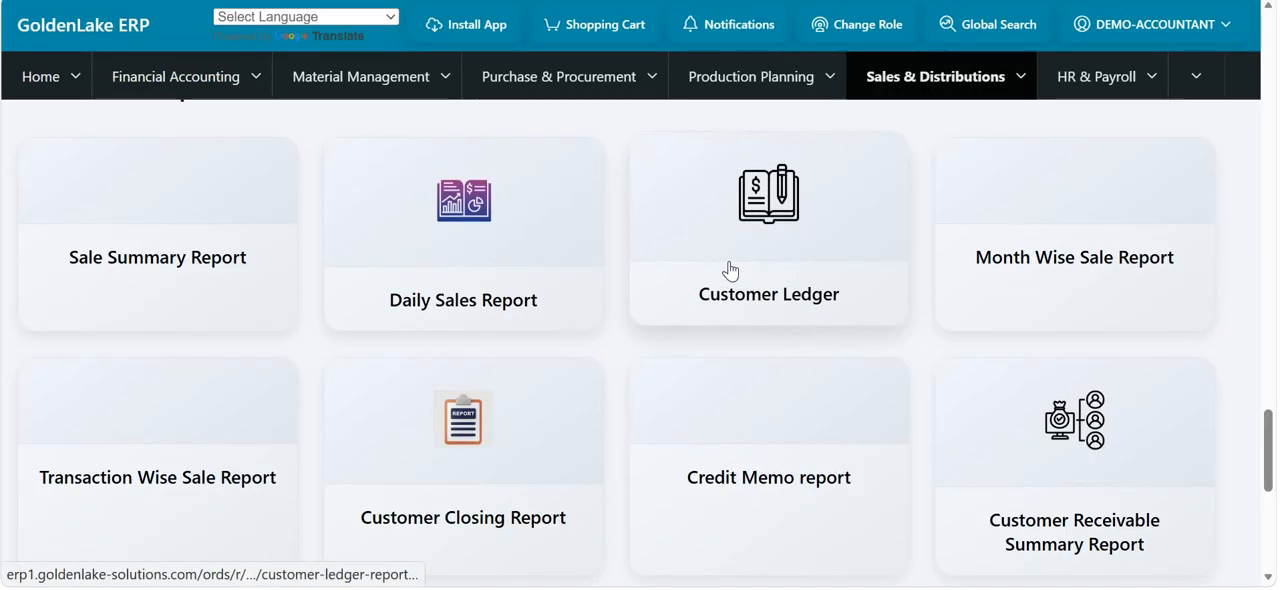
pyautogui.scroll(-2, 865, 461)
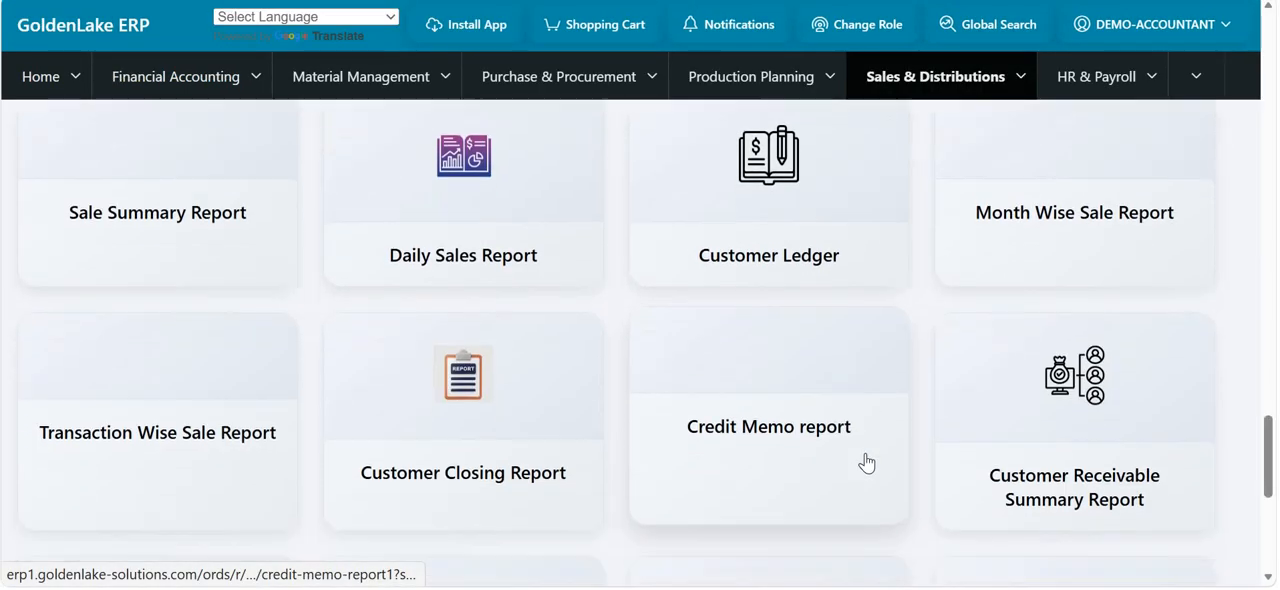
pyautogui.scroll(-1, 510, 340)
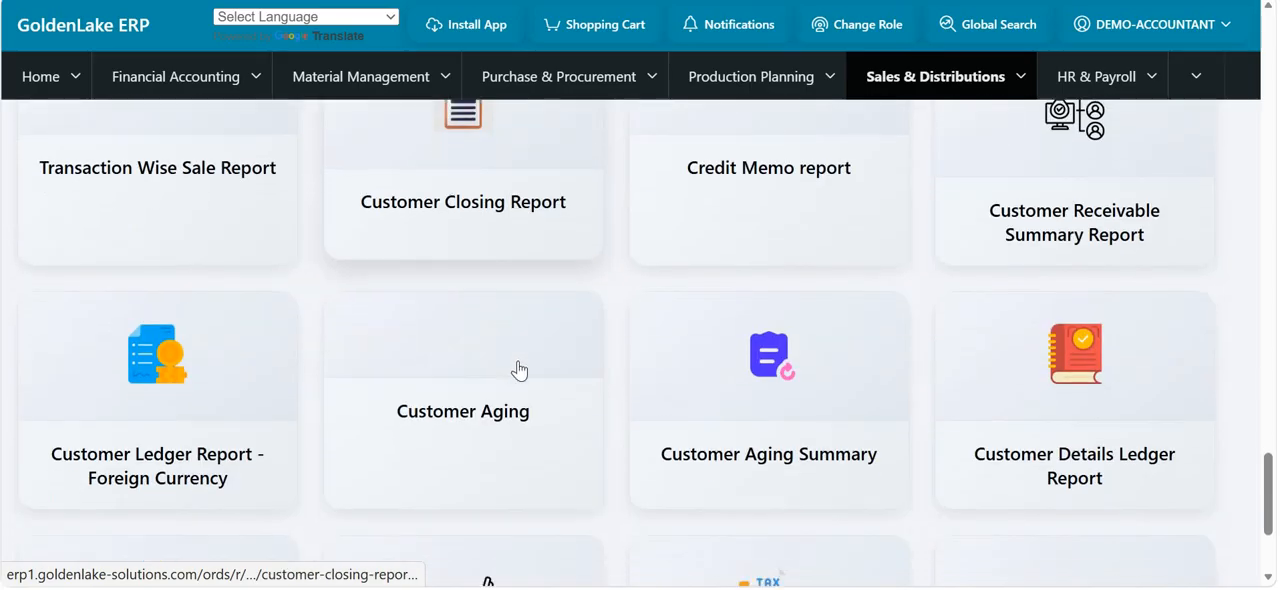
pyautogui.click(999, 415)
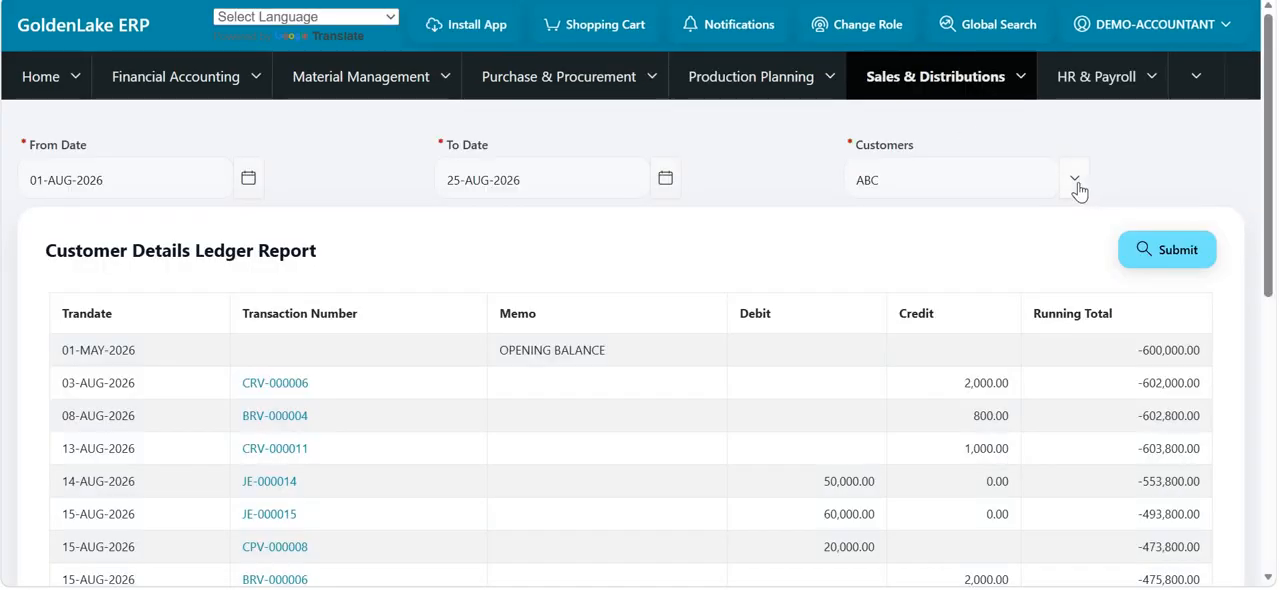
# - Submit the Customer Details Ledger Report for customer ABC from 01-AUG-2026 to 25-AUG-2026 and review its transactions
pyautogui.click(1076, 184)
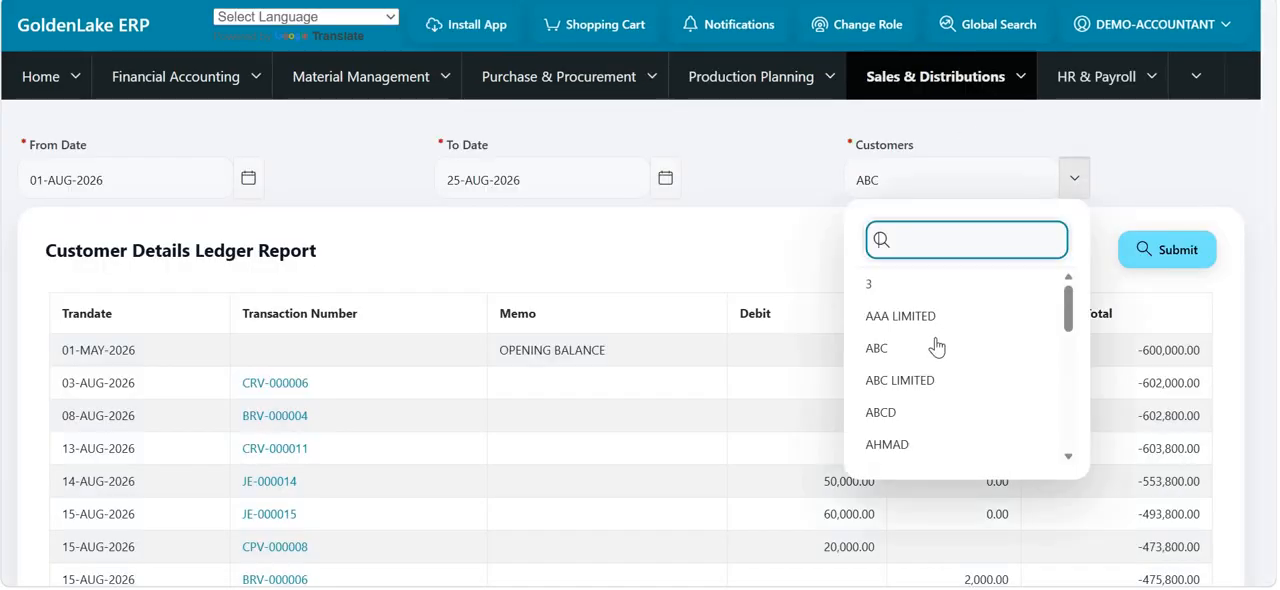
pyautogui.click(1160, 263)
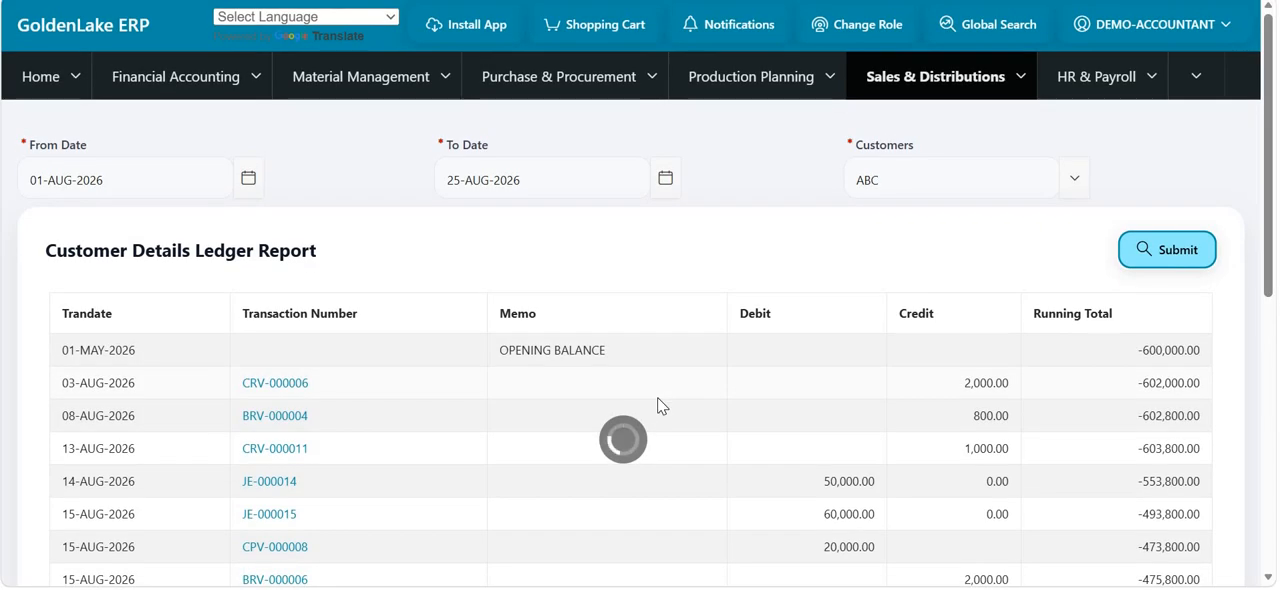
pyautogui.scroll(-1, 657, 405)
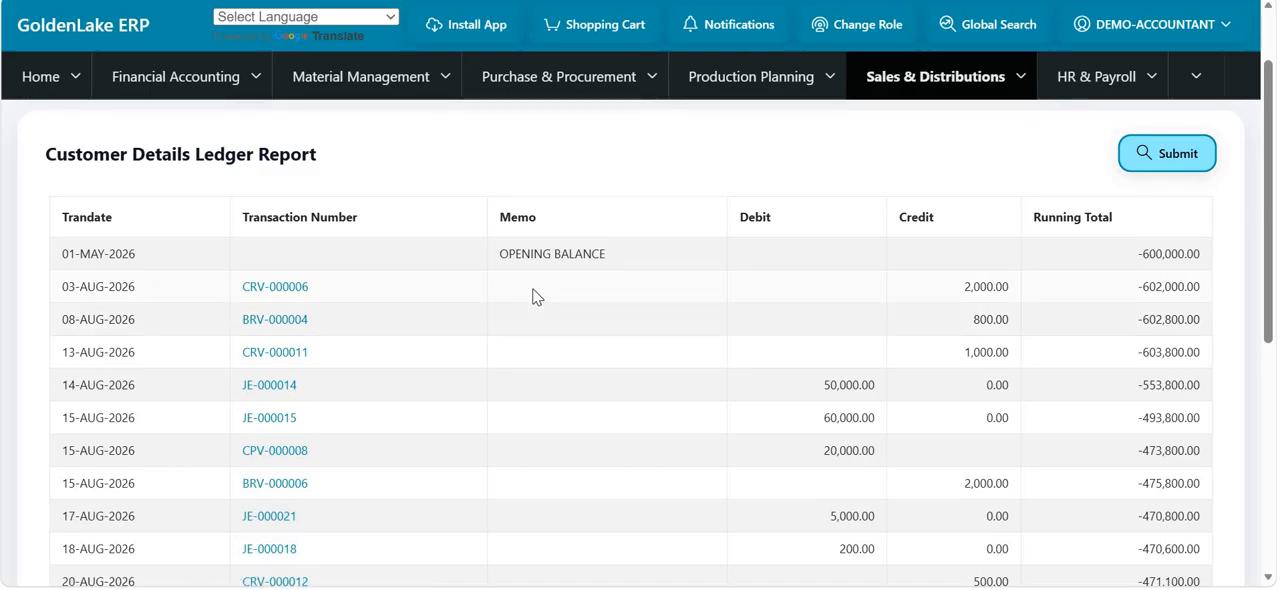
# - Run the Customer Details Ledger Report for customer ABC LIMITED from 01-AUG-2026 to 25-AUG-2026
pyautogui.scroll(-1, 757, 246)
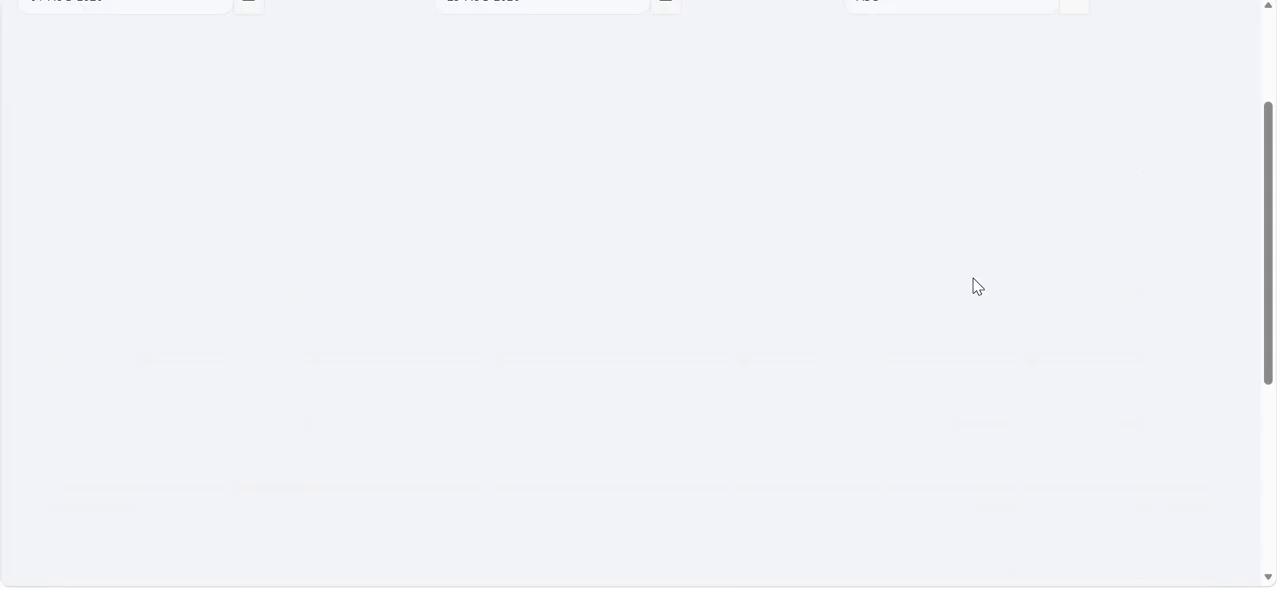
pyautogui.scroll(-3, 975, 285)
pyautogui.scroll(4, 985, 283)
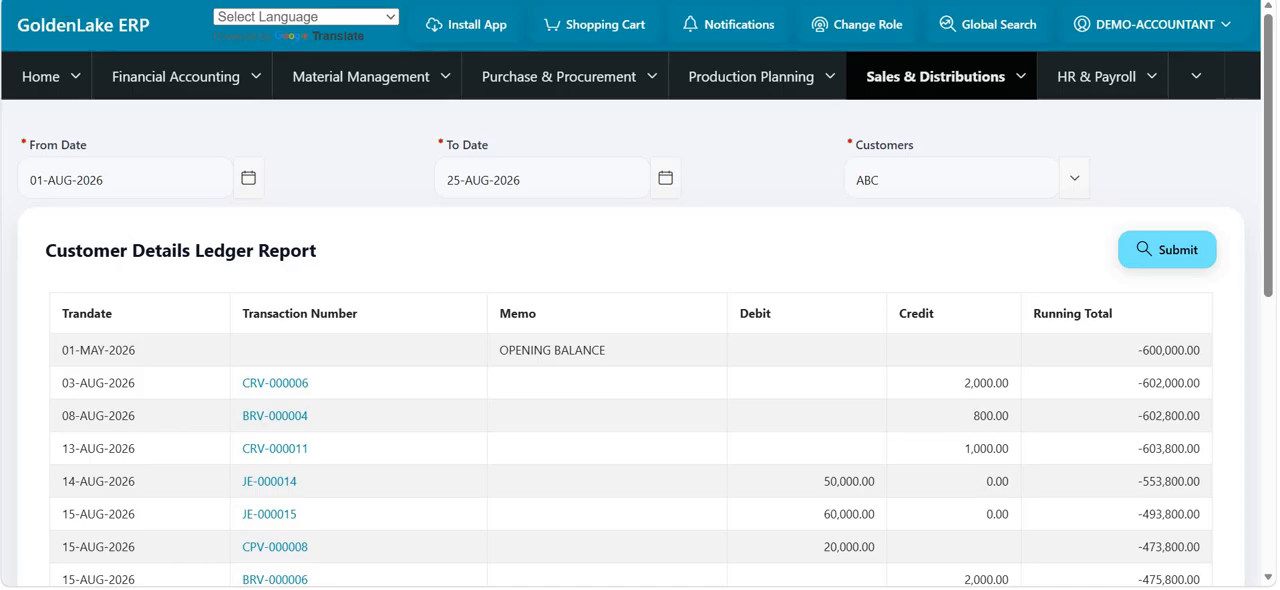
pyautogui.click(1076, 186)
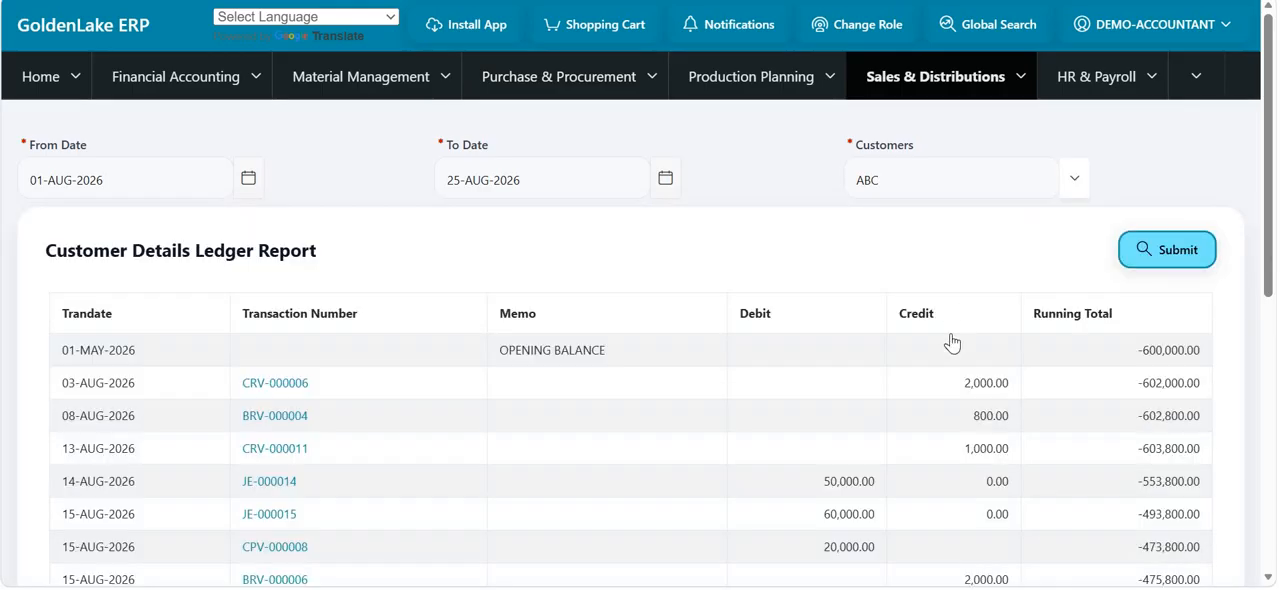
pyautogui.click(1166, 260)
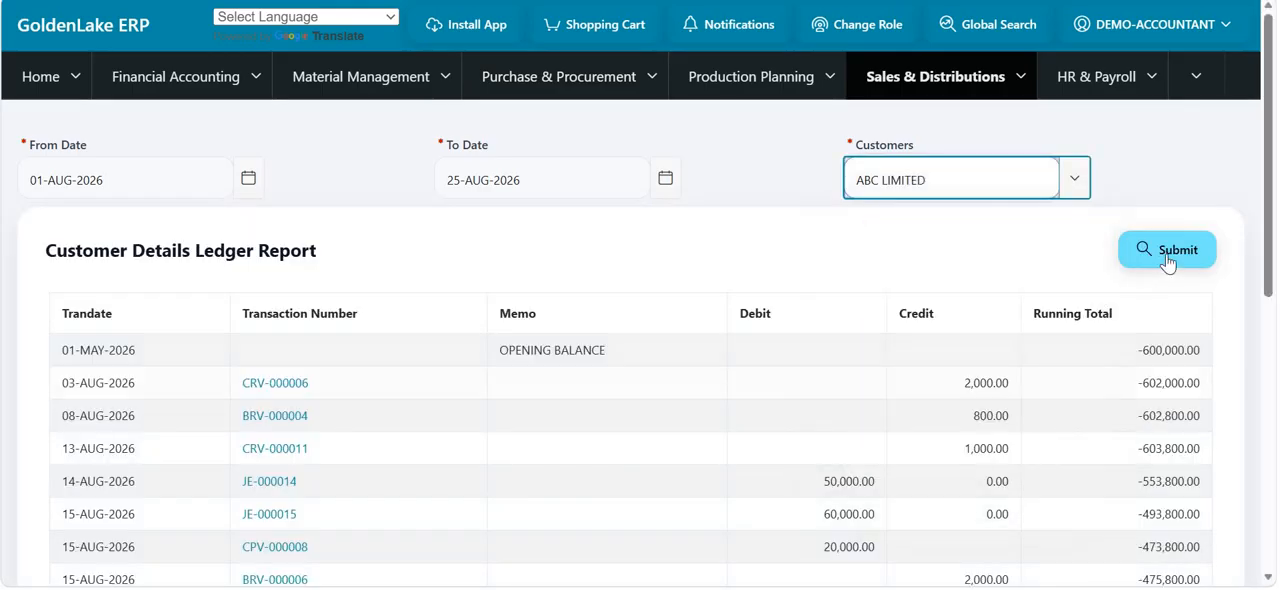
pyautogui.click(1166, 260)
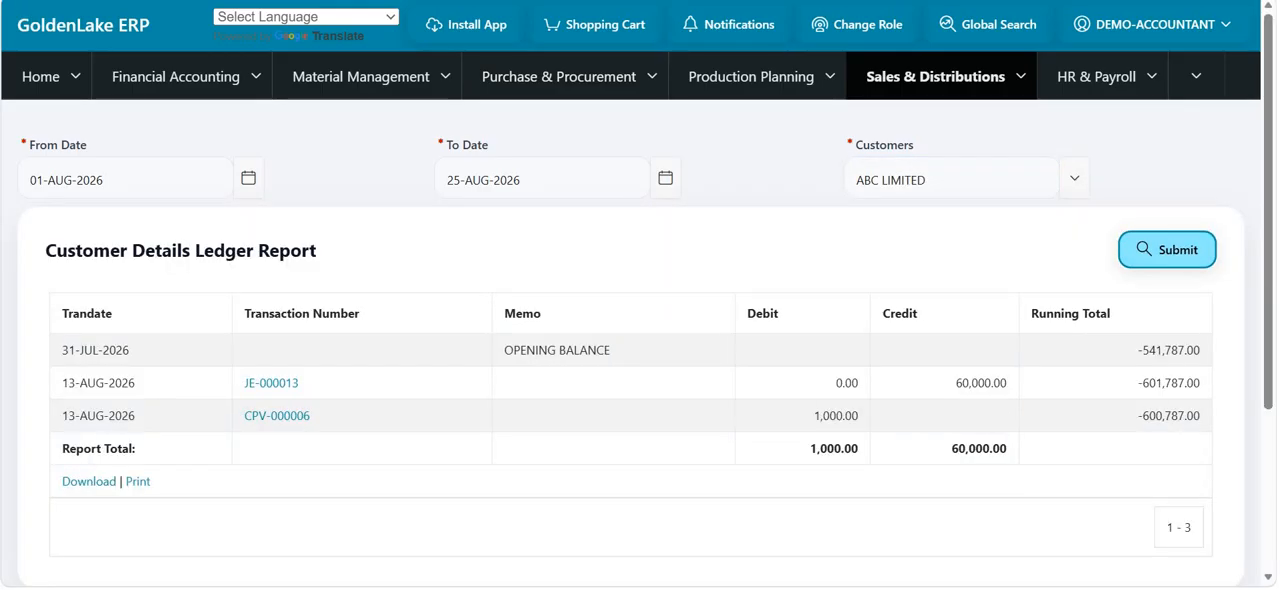
# - Leave the ledger report for the Sales & Distributions overview and look through its customer, sales and receivable functions
pyautogui.click(895, 87)
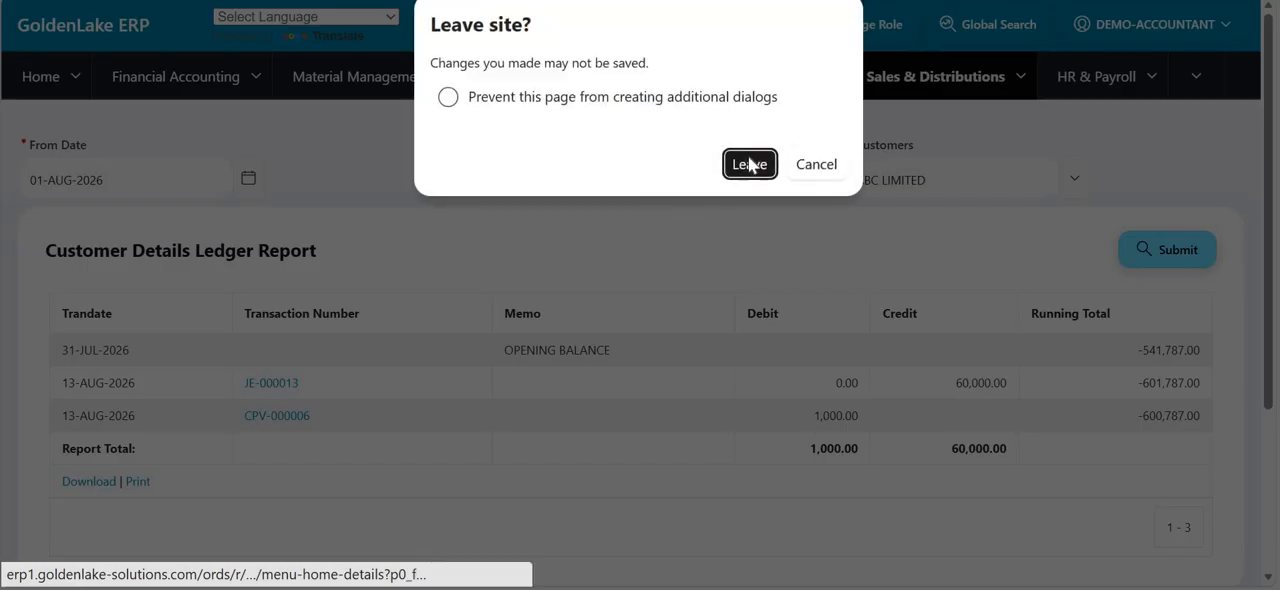
pyautogui.click(749, 164)
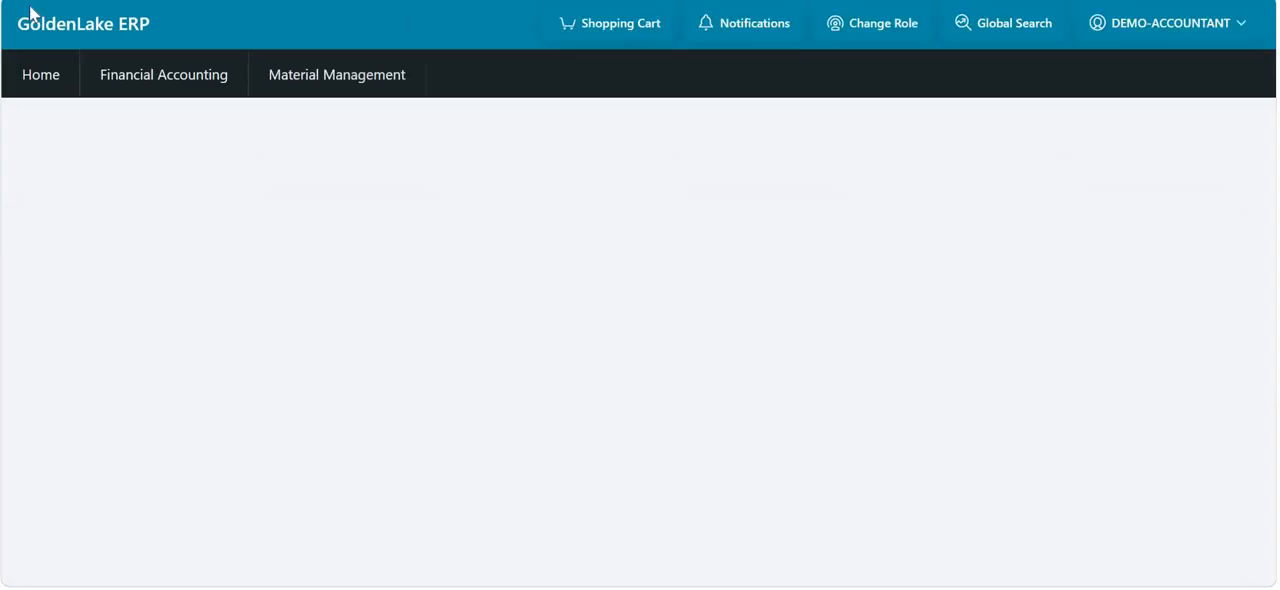
pyautogui.scroll(-1, 200, 400)
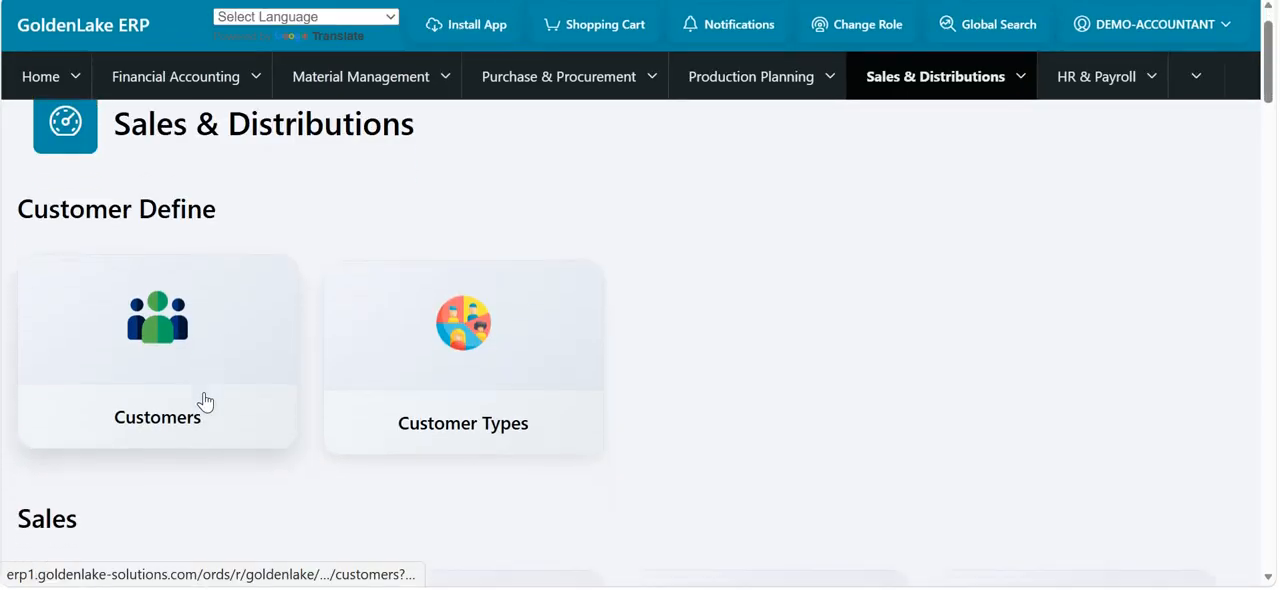
pyautogui.scroll(-3, 205, 402)
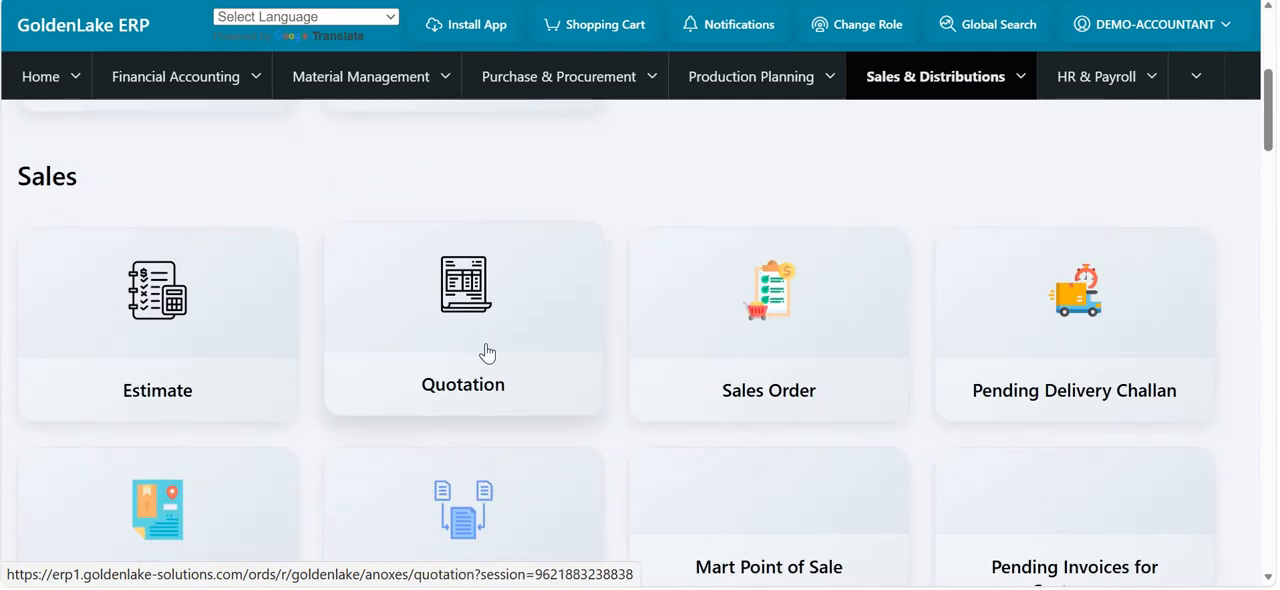
pyautogui.scroll(-1, 487, 352)
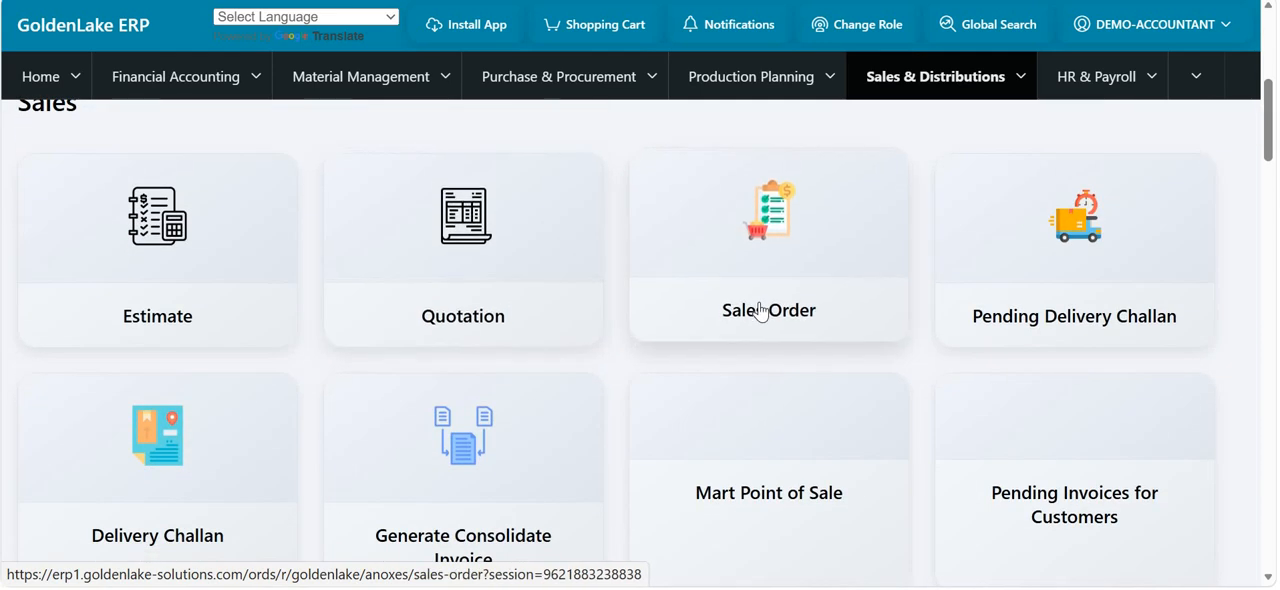
pyautogui.scroll(-2, 760, 312)
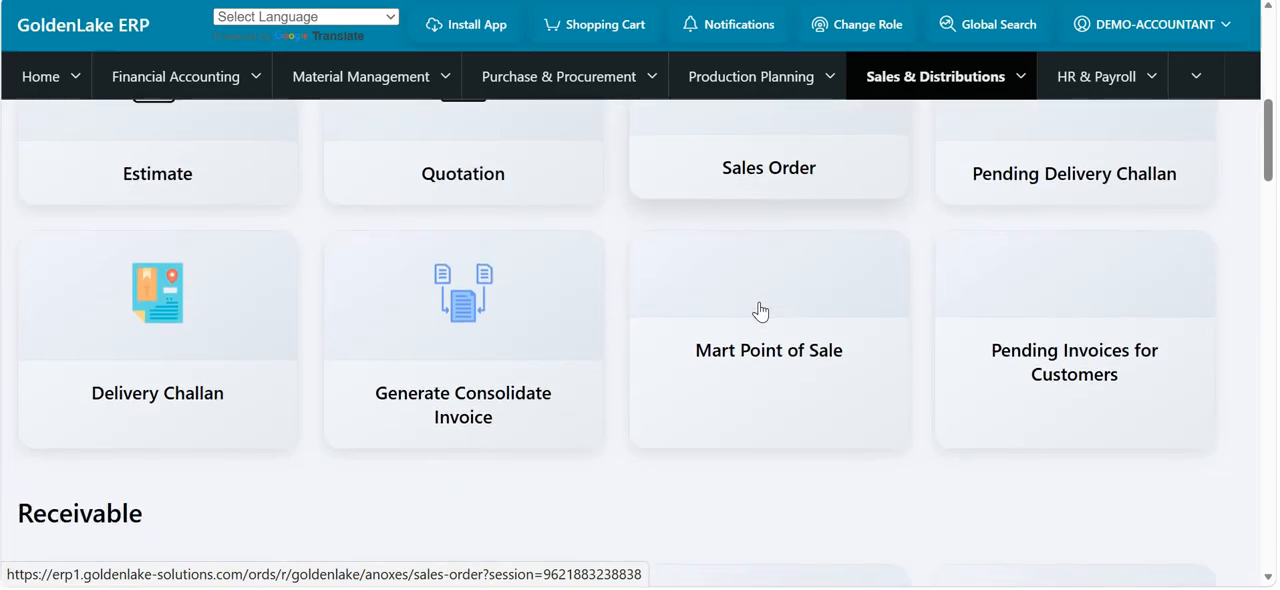
pyautogui.scroll(-2, 757, 309)
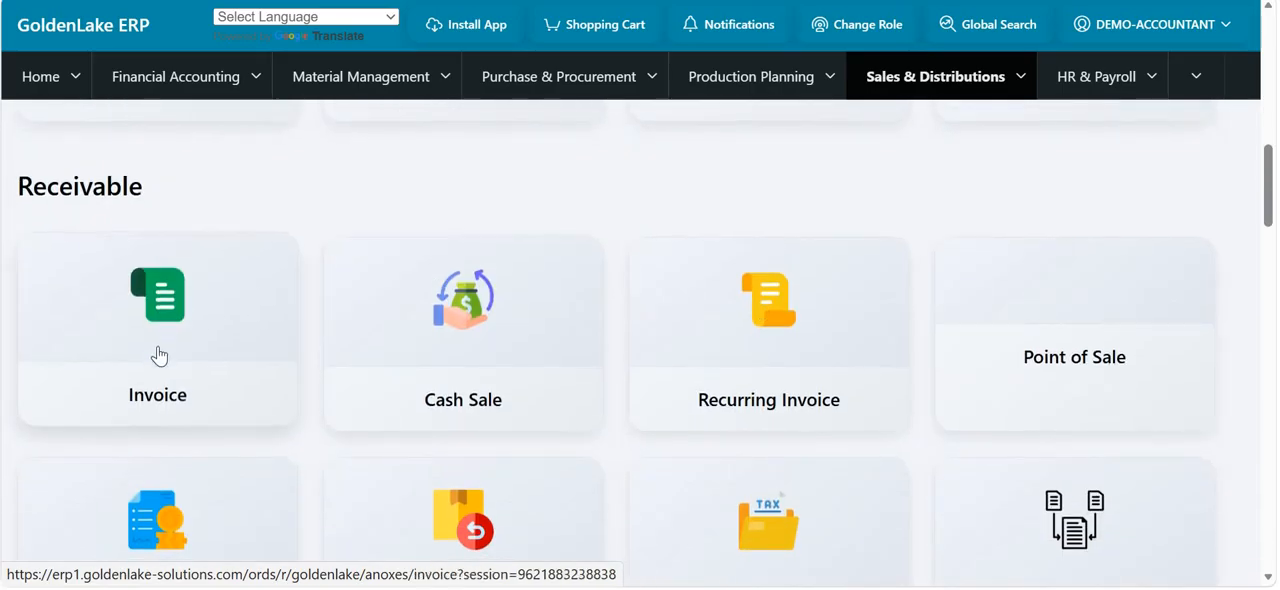
pyautogui.scroll(-1, 949, 338)
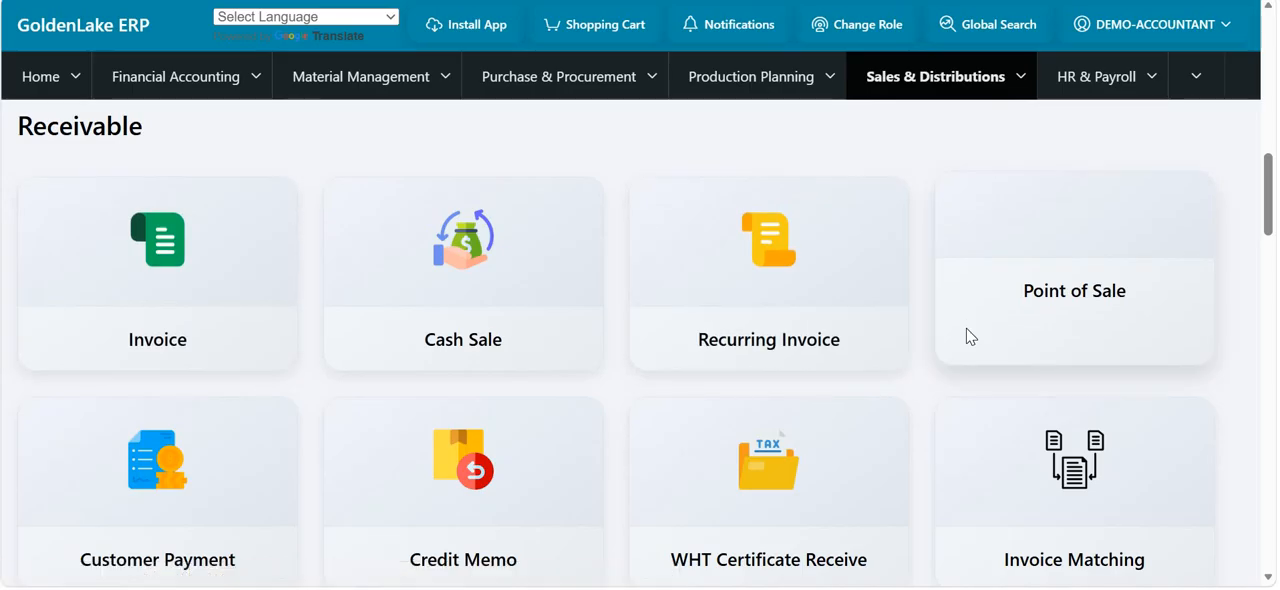
pyautogui.scroll(-1, 966, 338)
pyautogui.scroll(-3, 968, 335)
pyautogui.scroll(2, 467, 272)
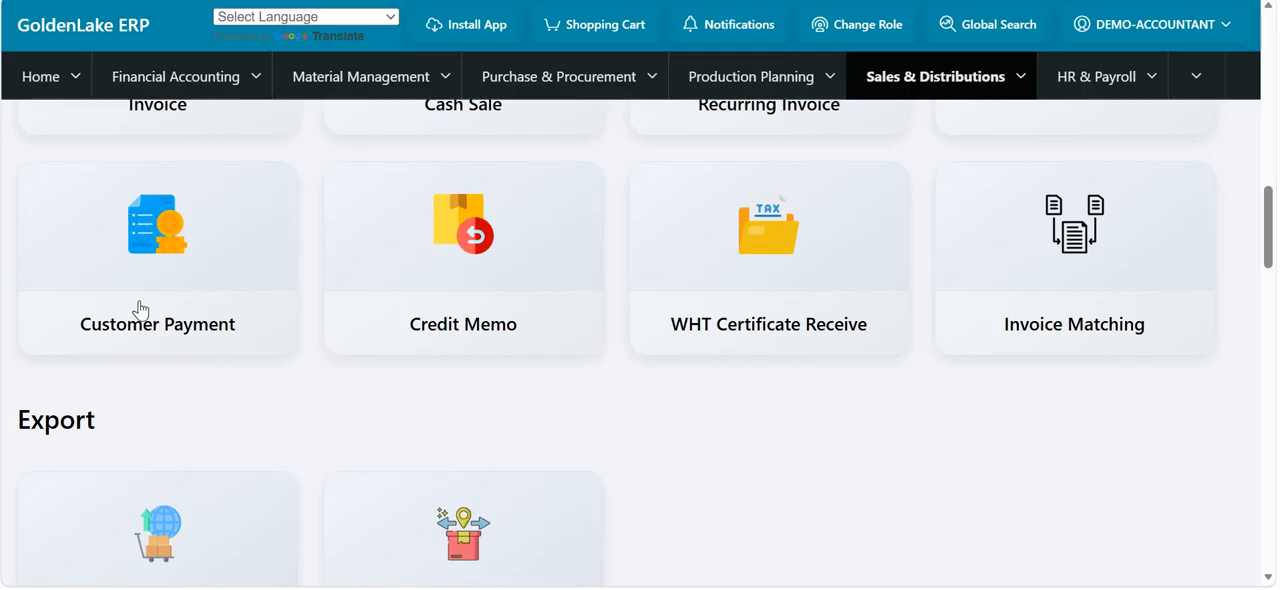
# - Look through the available sales and receivable reports, from Sale Order Details to Invoice Aging
pyautogui.scroll(-1, 150, 315)
pyautogui.scroll(-4, 140, 316)
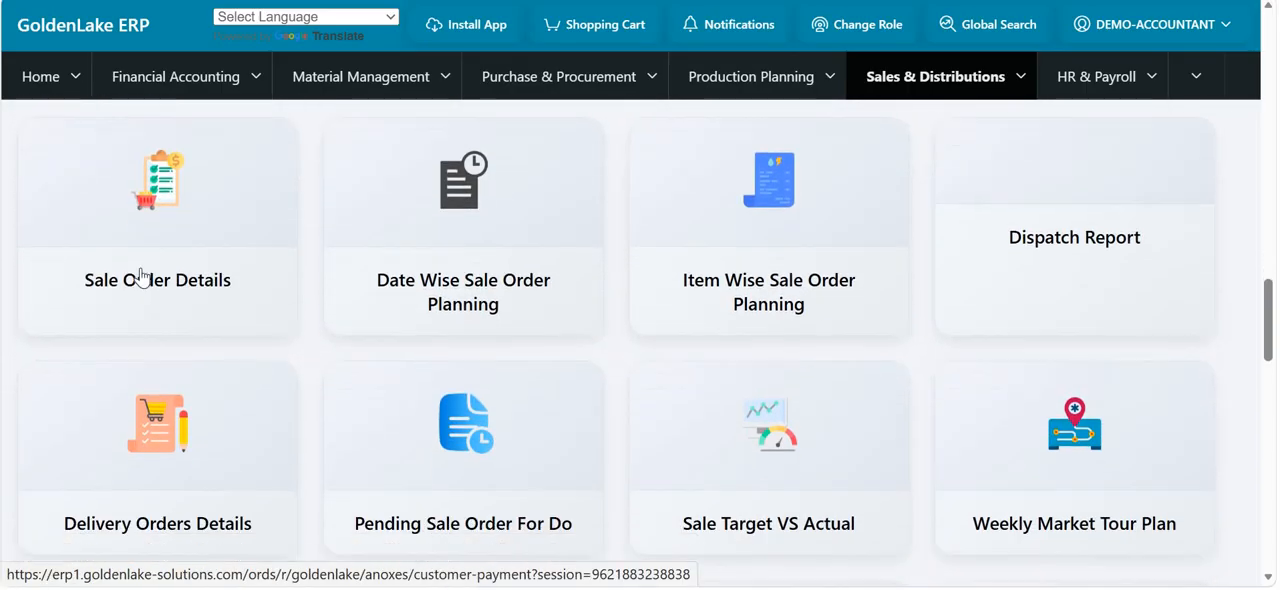
pyautogui.scroll(-1, 141, 277)
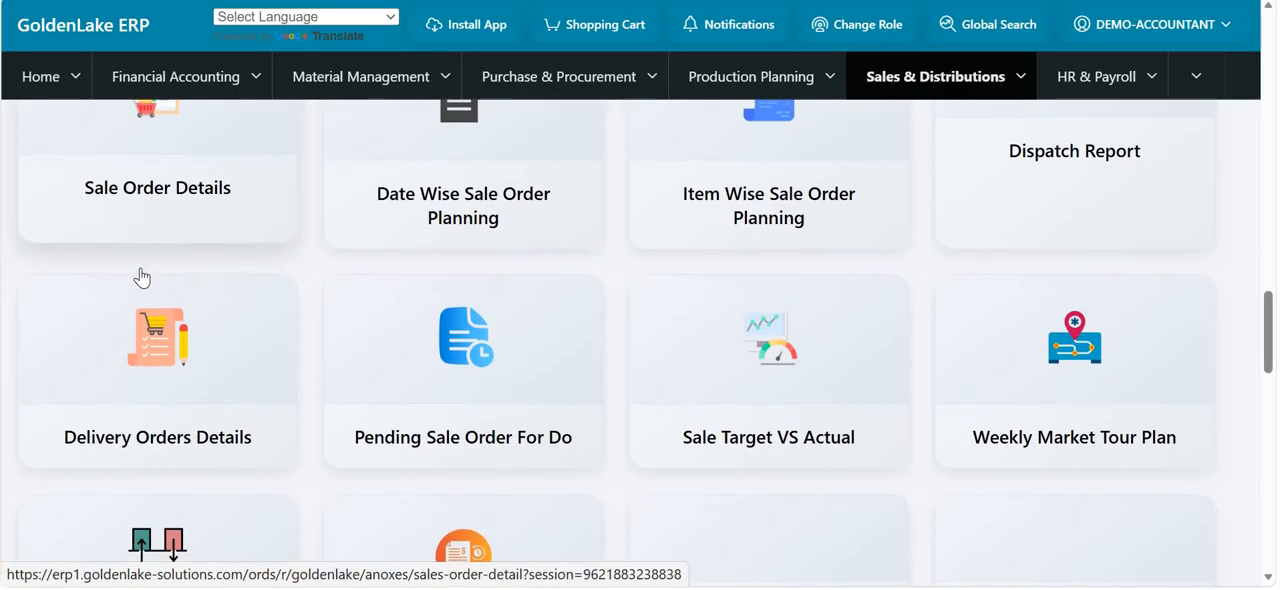
pyautogui.scroll(1, 141, 277)
pyautogui.scroll(-3, 141, 277)
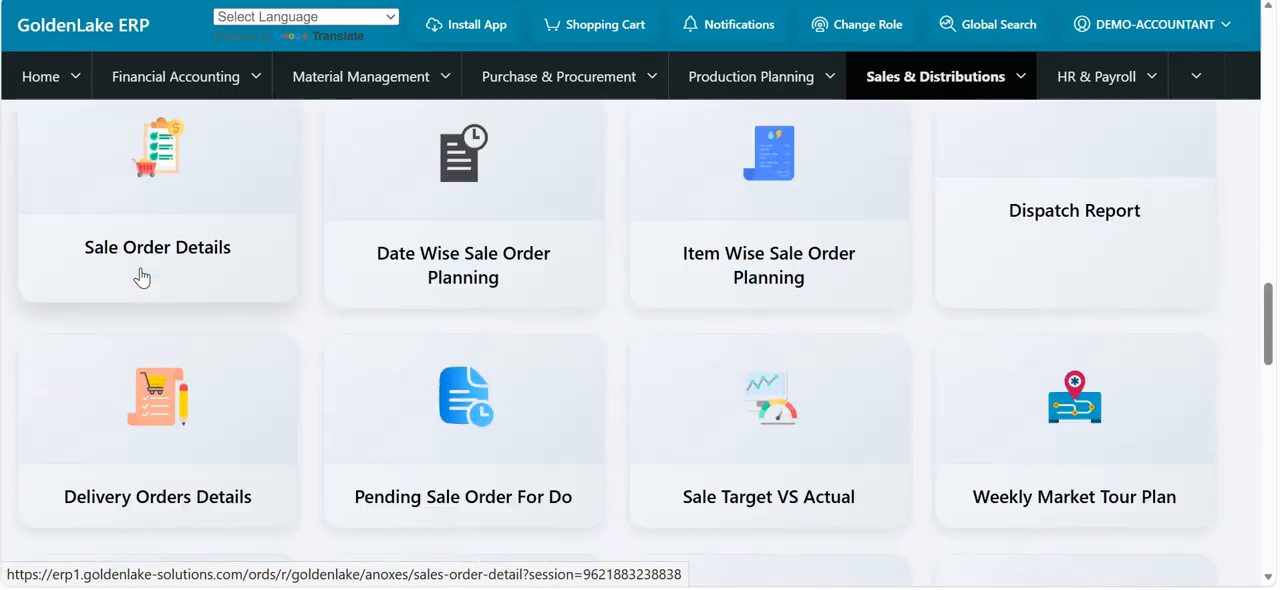
pyautogui.scroll(2, 514, 272)
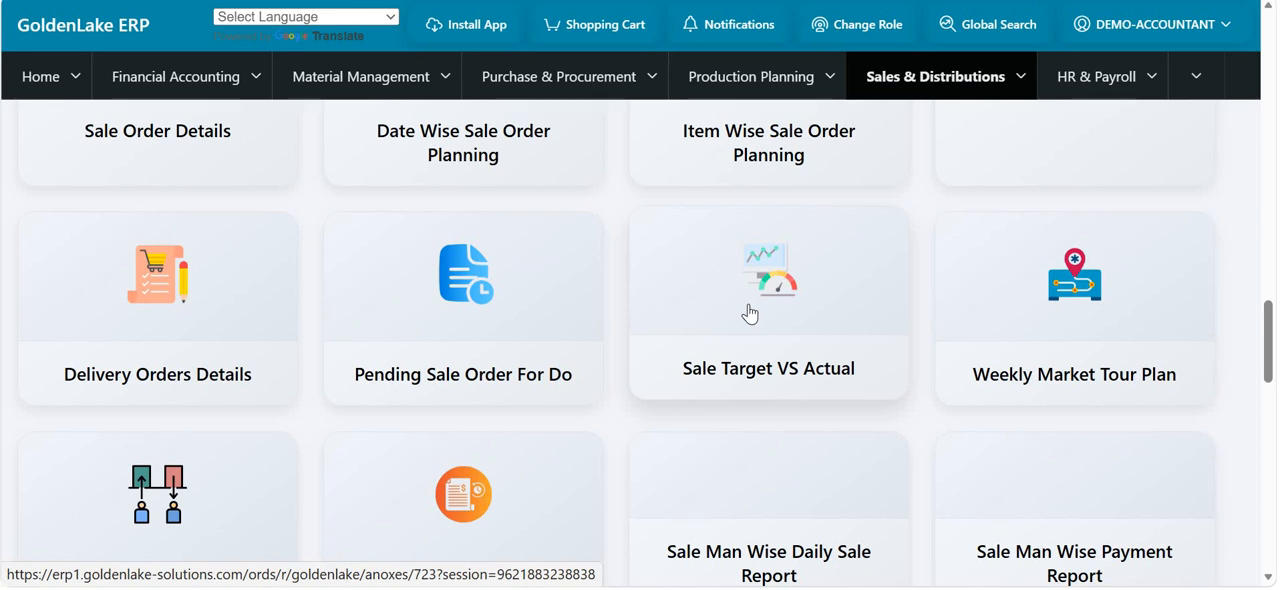
pyautogui.scroll(-3, 750, 315)
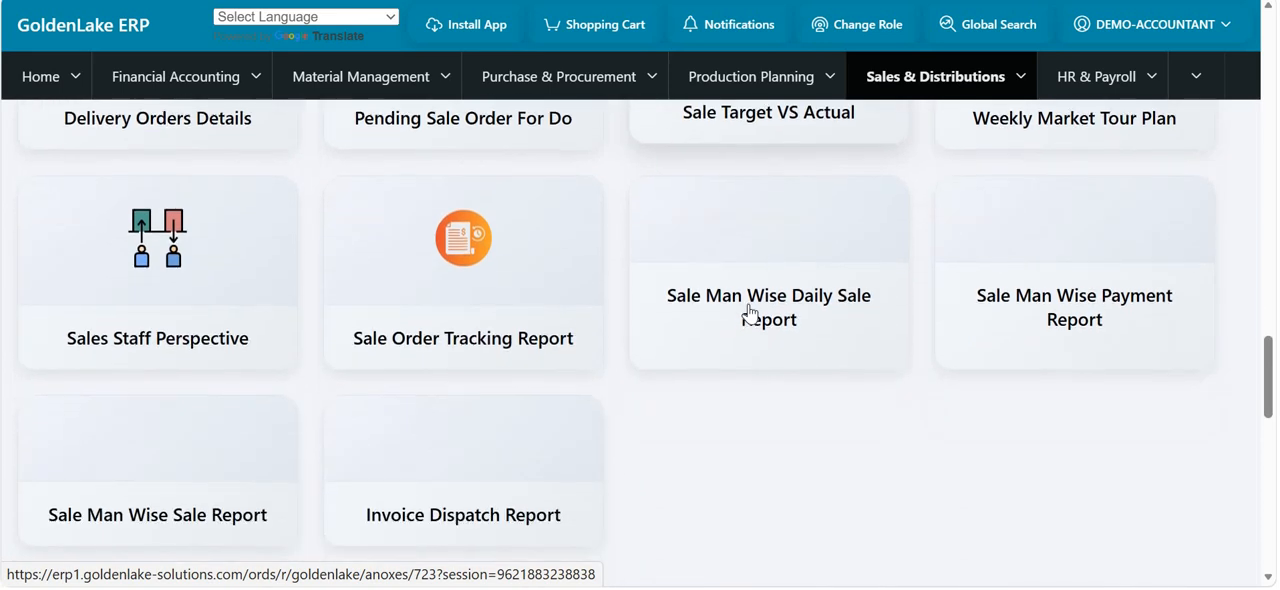
pyautogui.scroll(-5, 750, 315)
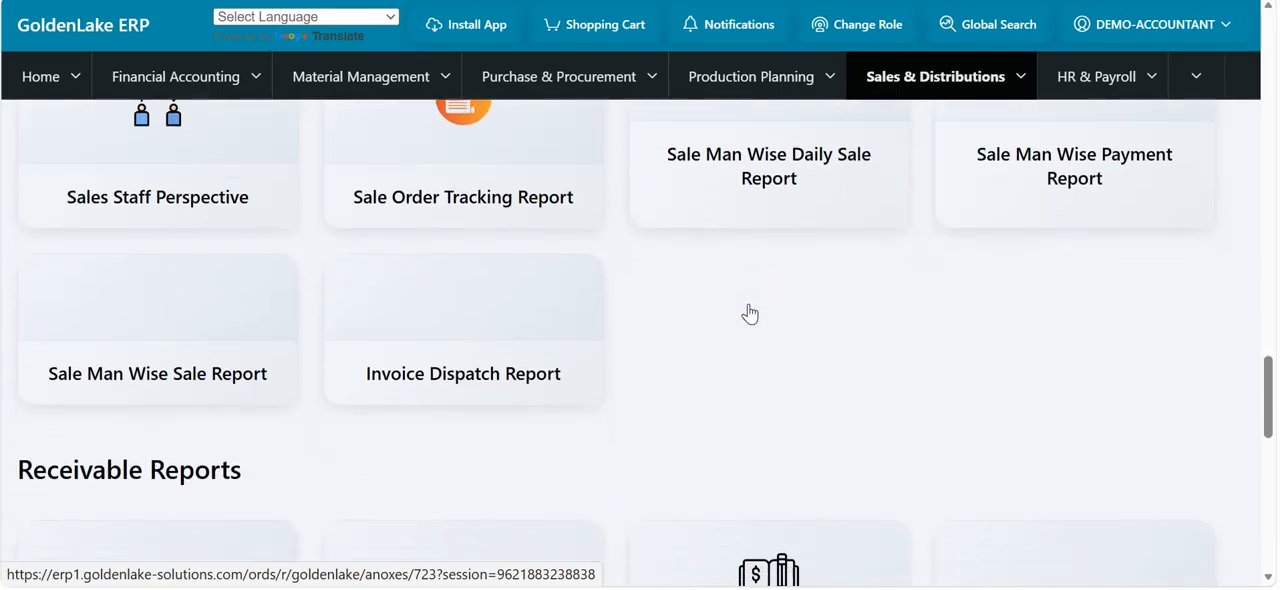
pyautogui.scroll(-1, 750, 315)
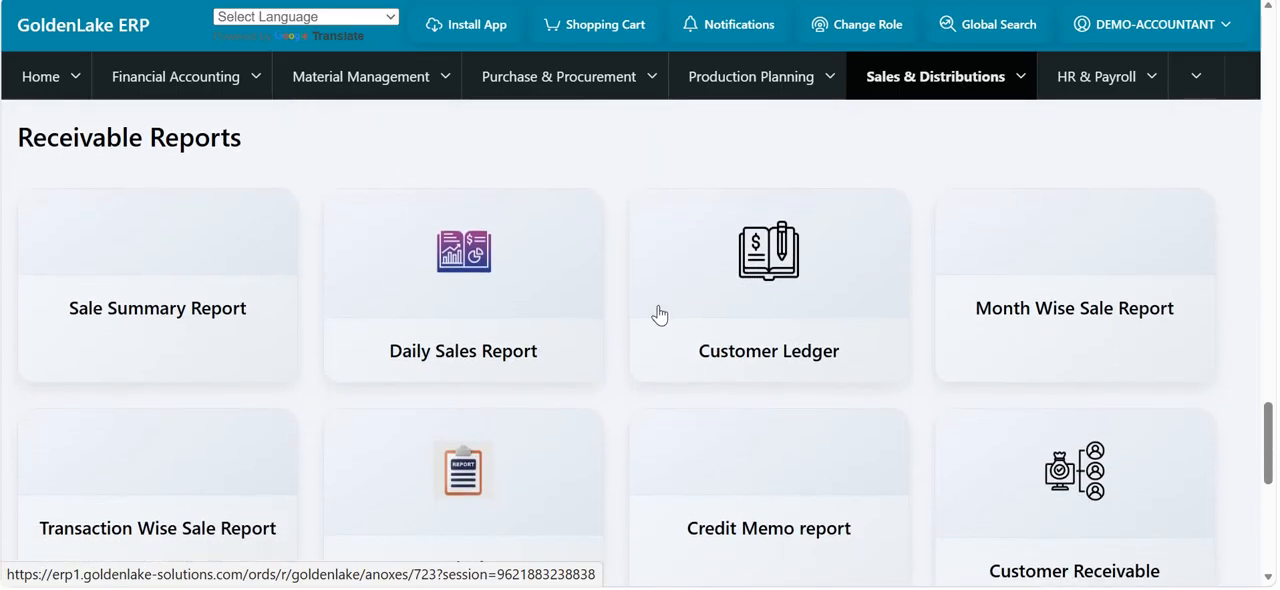
pyautogui.scroll(-3, 437, 335)
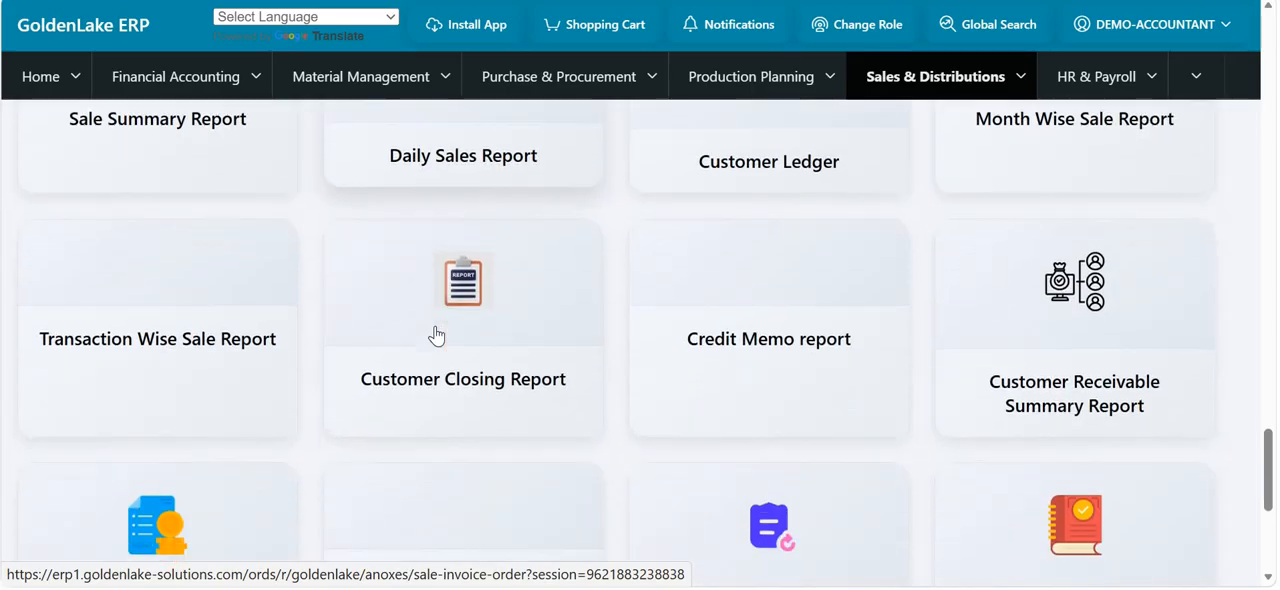
pyautogui.scroll(-3, 437, 335)
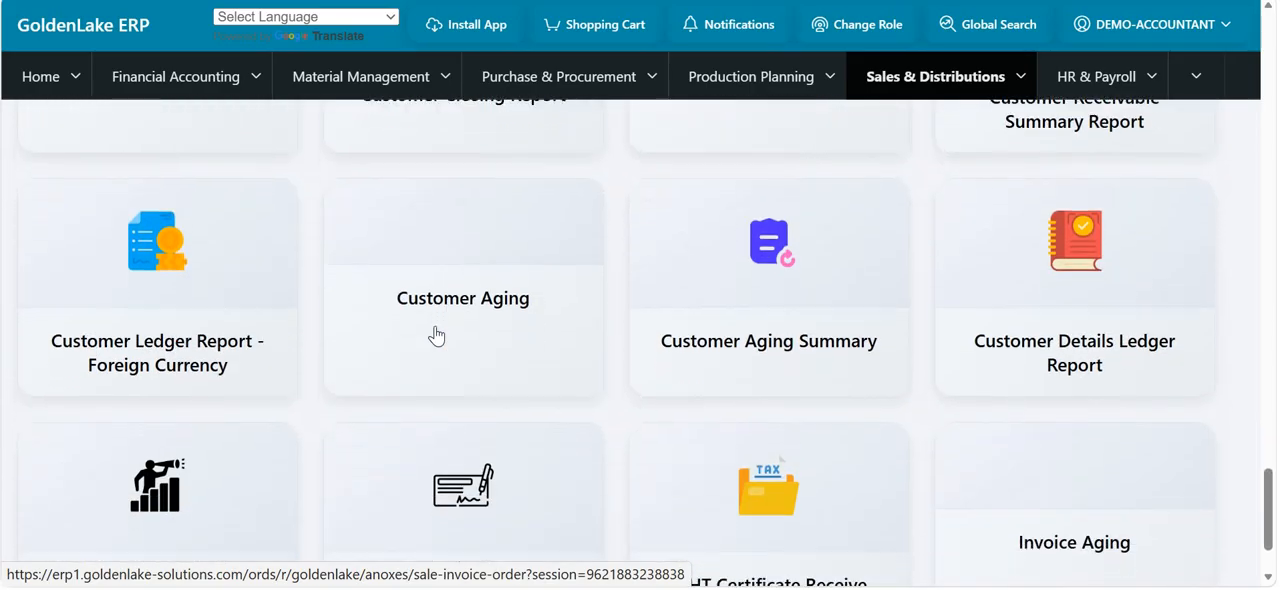